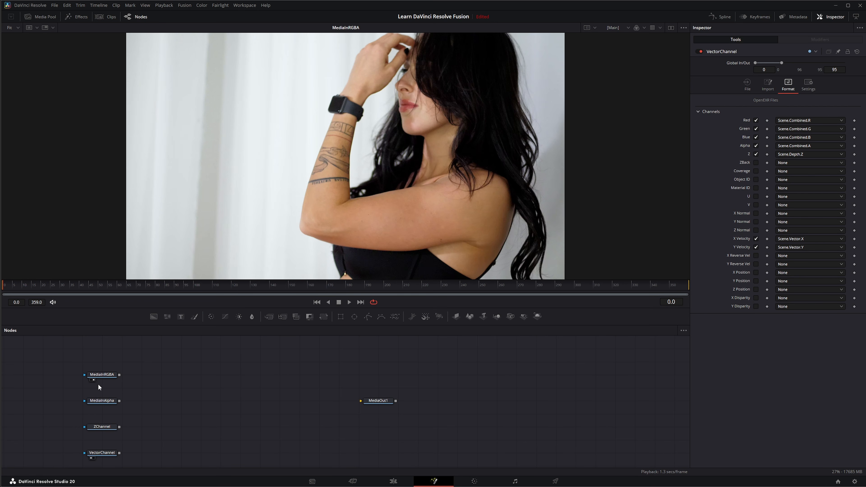
# Show the MediaInRGBA clip's red, green and blue channels one at a time in the viewer
pyautogui.click(103, 374)
pyautogui.moveTo(68, 363); pyautogui.dragTo(131, 387)
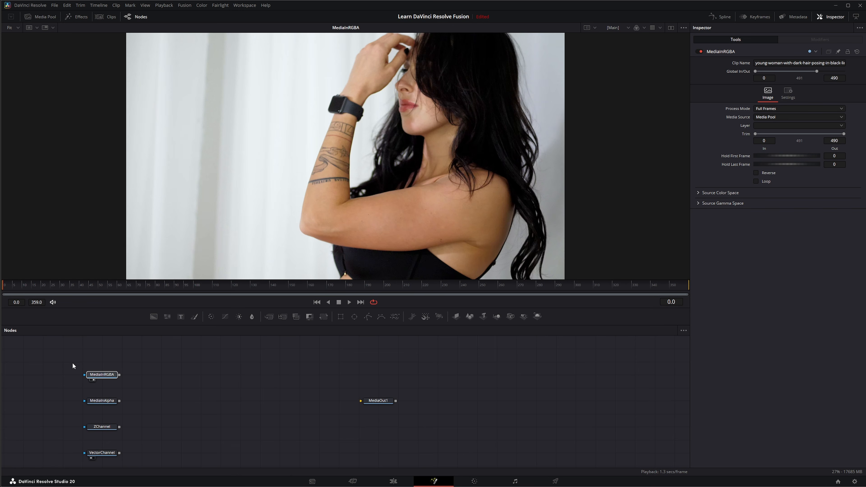
pyautogui.click(107, 375)
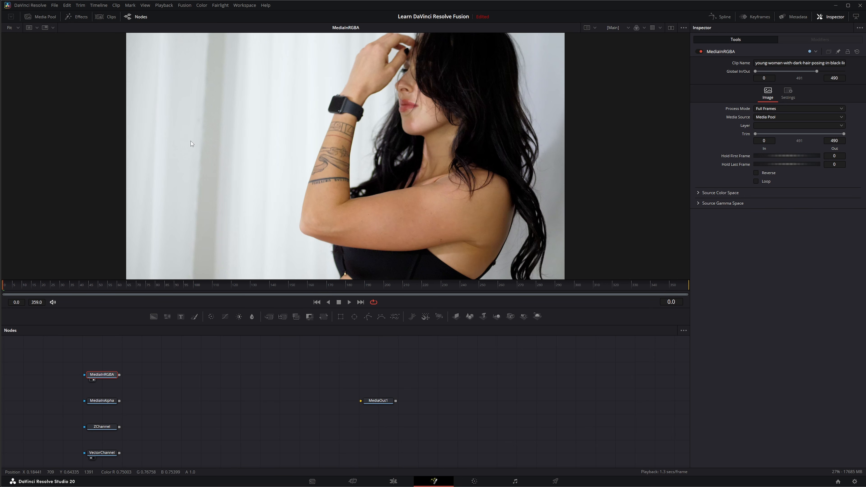
pyautogui.rightClick(182, 157)
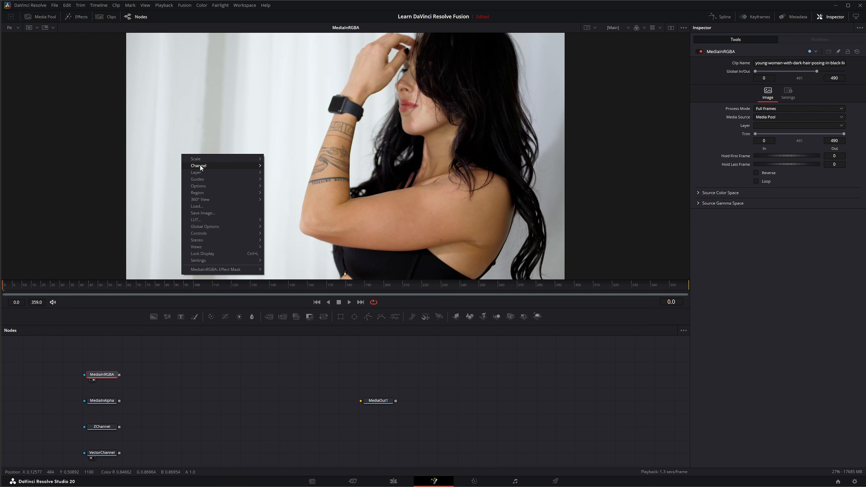
pyautogui.moveTo(201, 168)
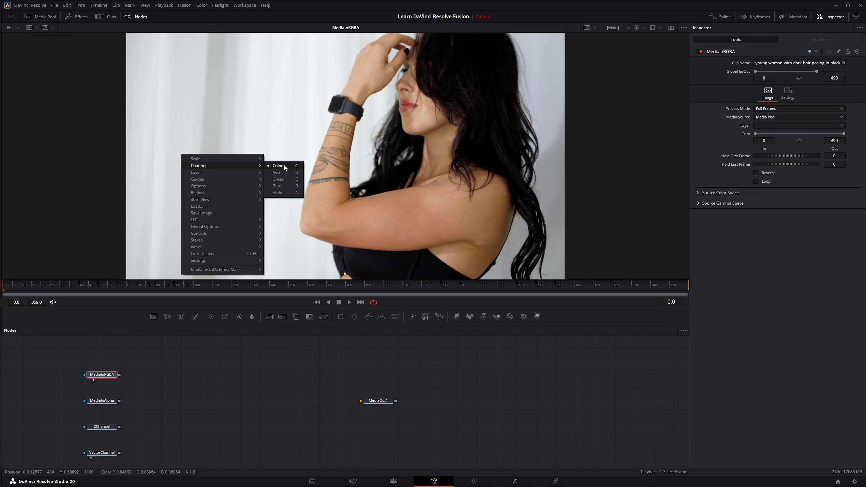
pyautogui.click(285, 173)
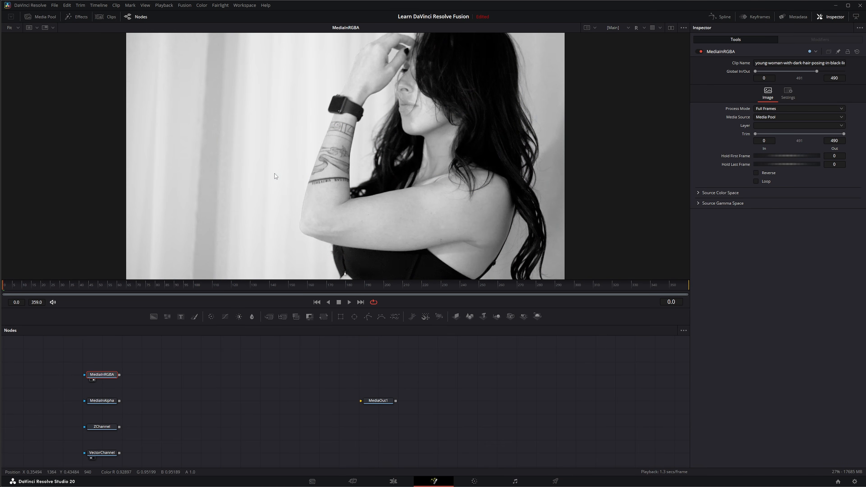
pyautogui.rightClick(252, 140)
pyautogui.moveTo(262, 152)
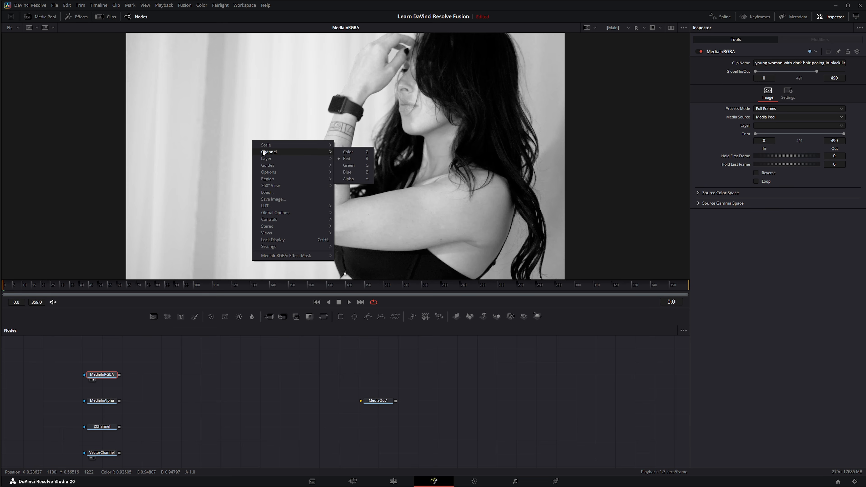
pyautogui.click(350, 166)
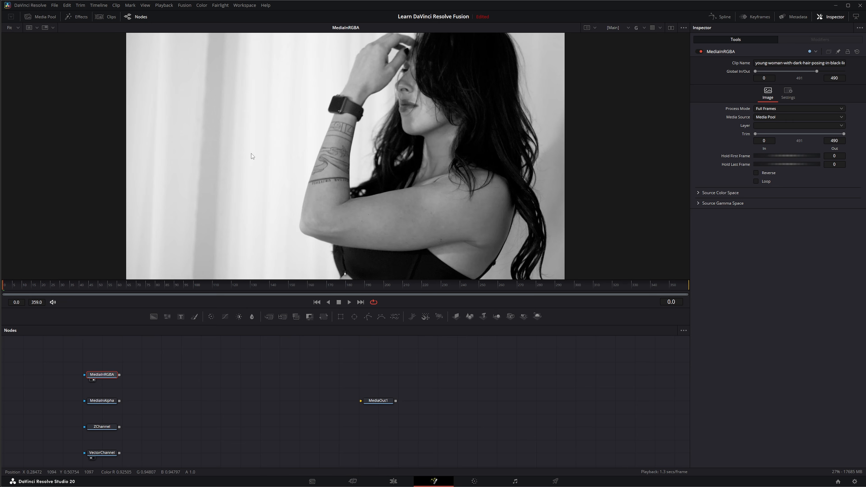
pyautogui.rightClick(218, 155)
pyautogui.moveTo(242, 166)
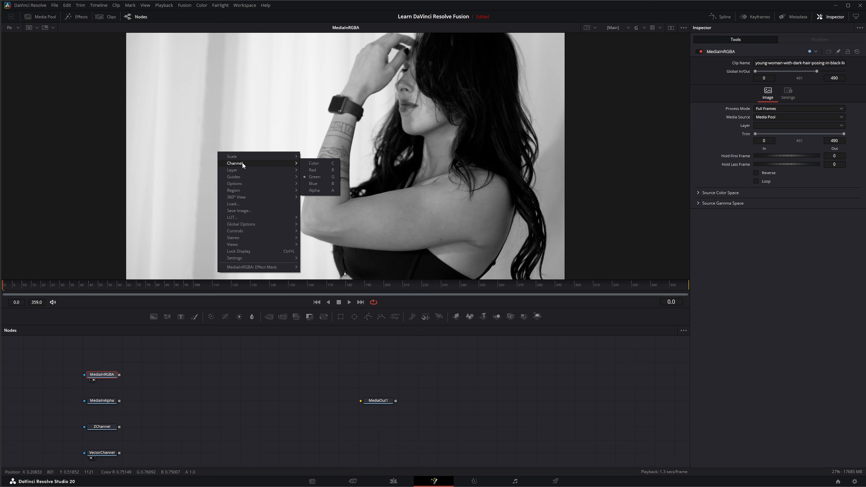
pyautogui.click(313, 185)
# Show the MediaInRGBA clip's alpha channel in the viewer and return the display to full color
pyautogui.rightClick(221, 159)
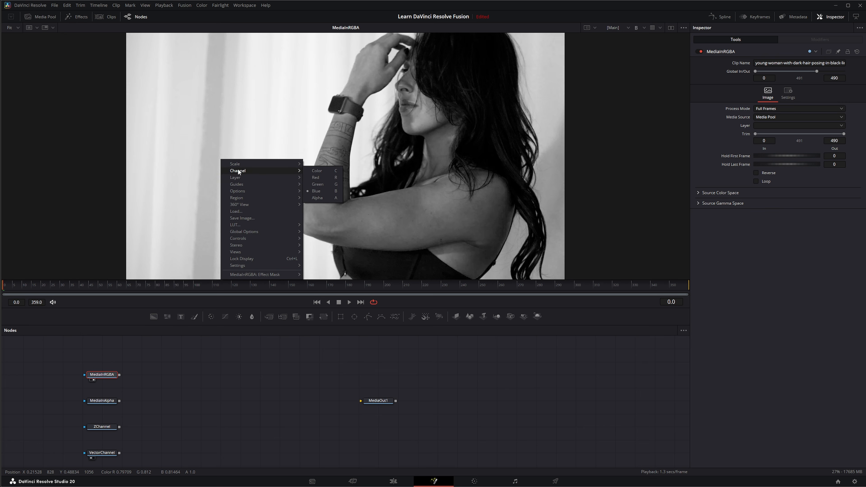
pyautogui.click(316, 198)
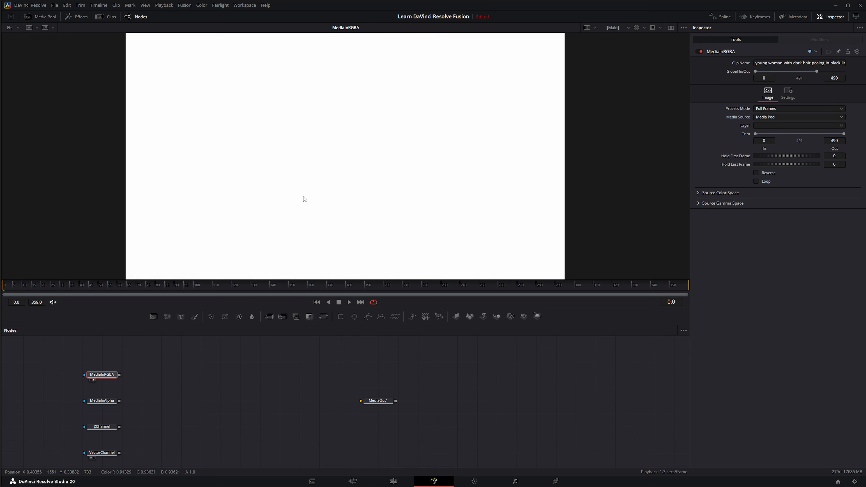
pyautogui.rightClick(157, 154)
pyautogui.moveTo(174, 166)
pyautogui.click(262, 169)
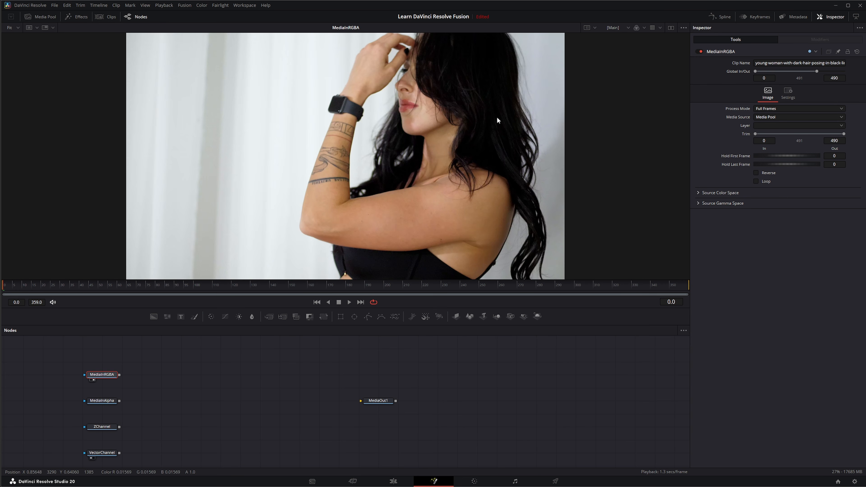
pyautogui.click(644, 28)
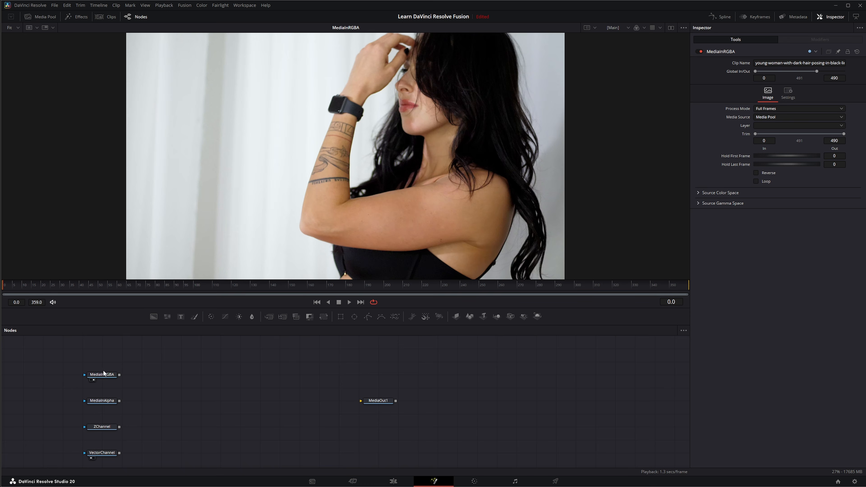
# Add a Transform node after MediaInRGBA, show it in the viewer, and limit its processing to the red channel
pyautogui.click(323, 316)
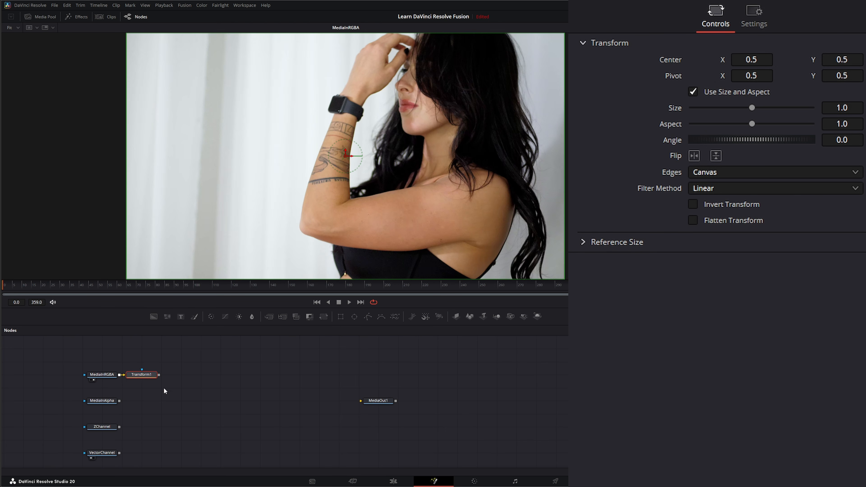
pyautogui.moveTo(141, 375); pyautogui.dragTo(243, 178)
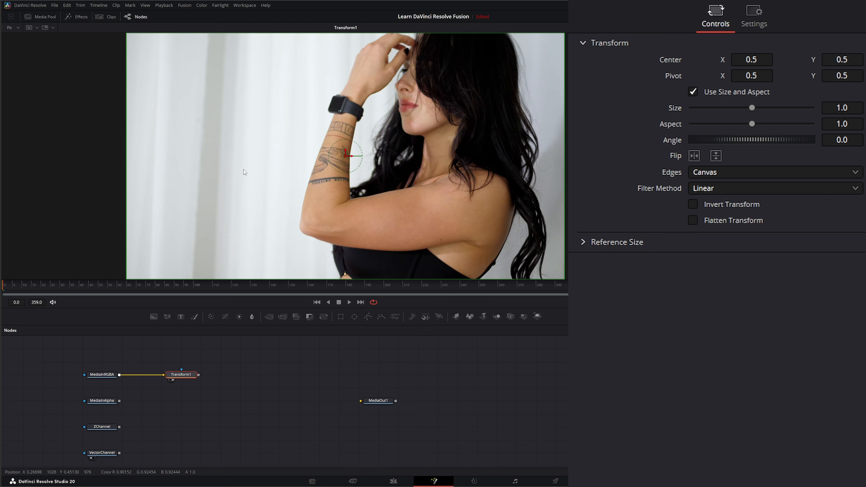
pyautogui.click(753, 20)
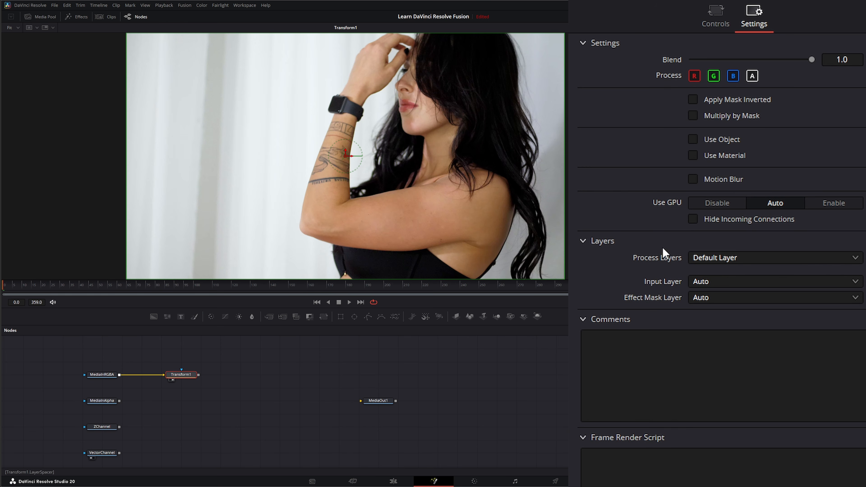
pyautogui.click(713, 77)
pyautogui.click(732, 76)
pyautogui.click(752, 77)
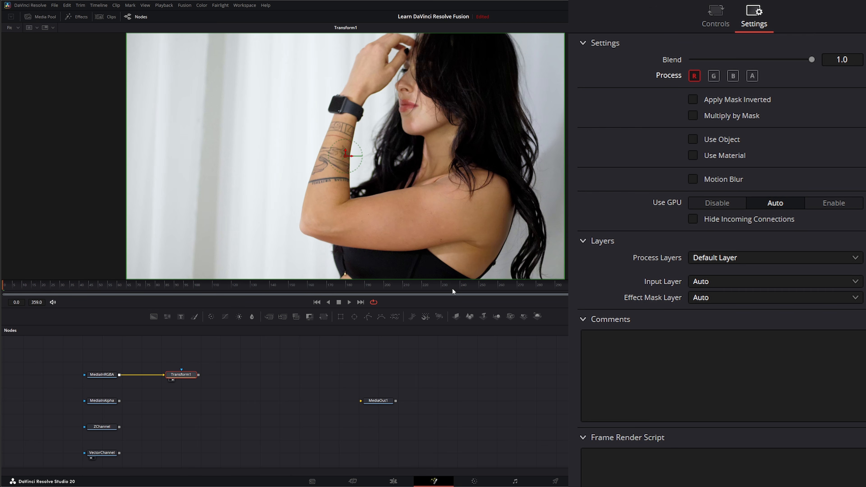
# Set the red-channel Transform's angle to 2.8 and its size to 1.083
pyautogui.click(715, 17)
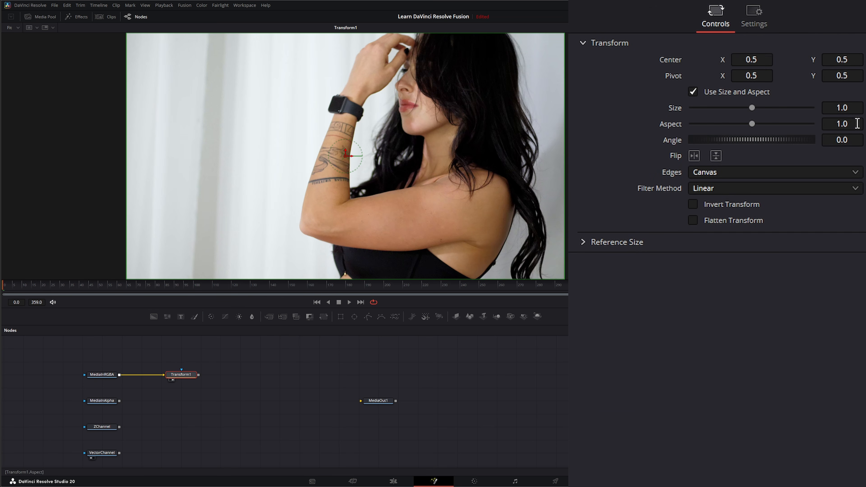
pyautogui.moveTo(854, 137)
pyautogui.mouseDown()
pyautogui.moveTo(864, 138)
pyautogui.moveTo(826, 139)
pyautogui.moveTo(841, 140)
pyautogui.mouseUp()
pyautogui.moveTo(842, 107); pyautogui.dragTo(852, 107)
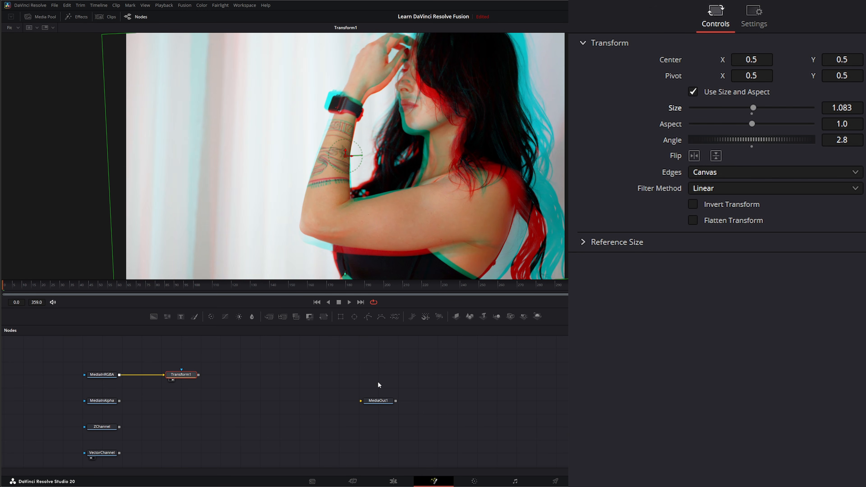
# Add a second Transform below the first, connect MediaInRGBA's output to it, and show it in the viewer
pyautogui.moveTo(324, 317); pyautogui.dragTo(186, 388)
pyautogui.moveTo(189, 373); pyautogui.dragTo(189, 360)
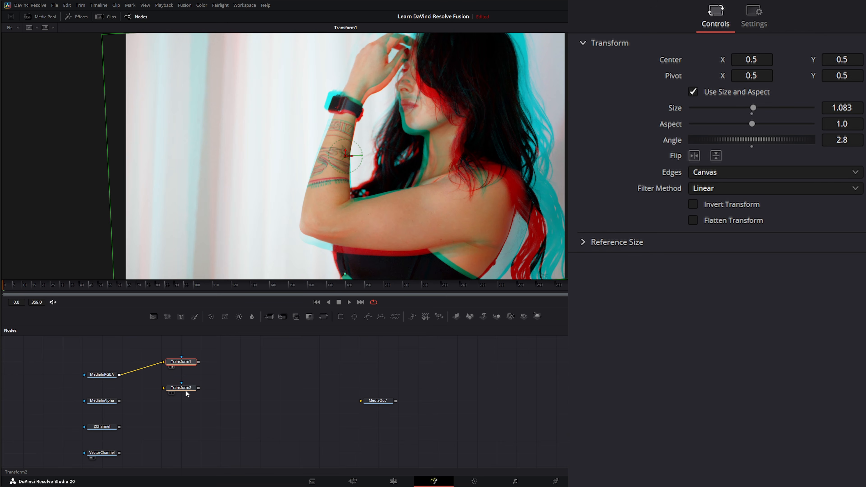
pyautogui.moveTo(186, 392); pyautogui.dragTo(120, 375)
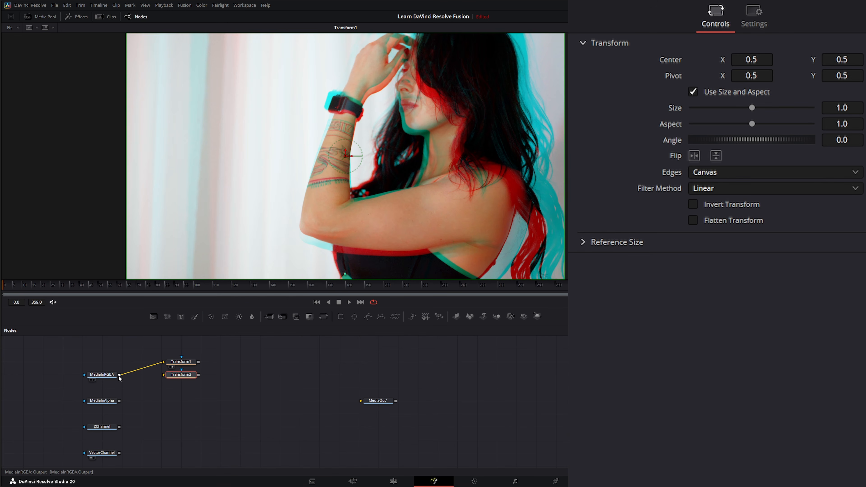
pyautogui.moveTo(178, 376); pyautogui.dragTo(233, 219)
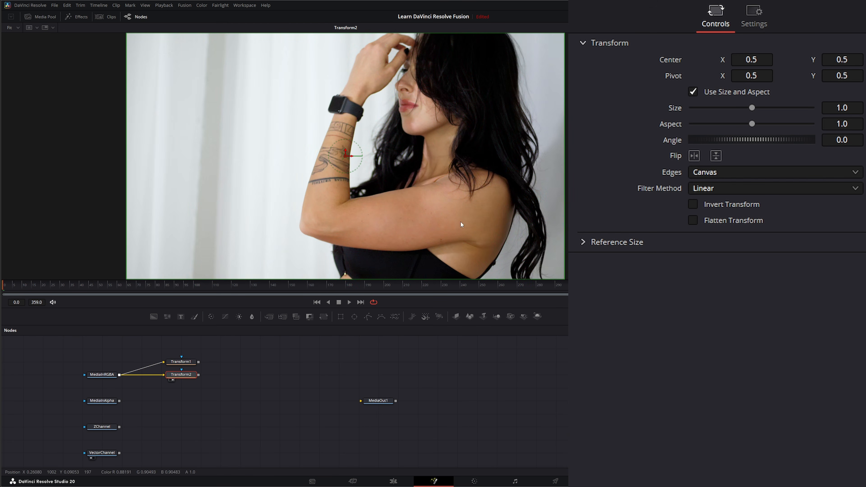
# Limit the second Transform to the green channel and set its angle to -1.8 and its size to 1.055
pyautogui.click(755, 16)
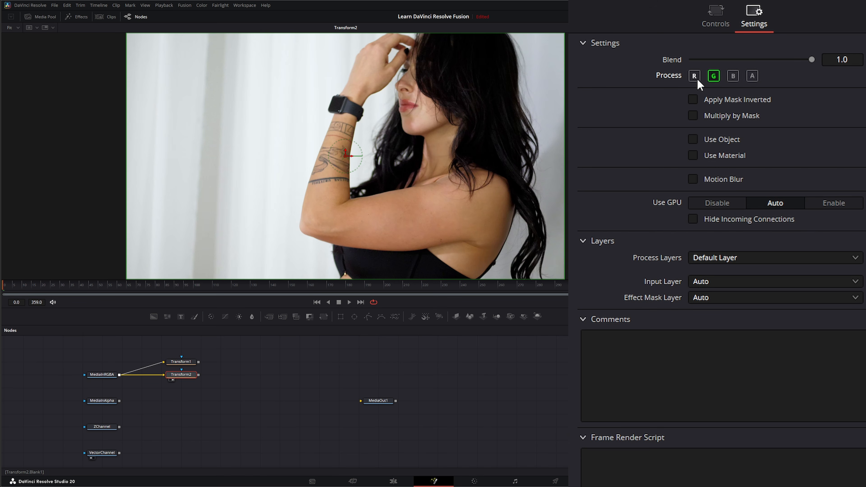
pyautogui.click(713, 19)
pyautogui.moveTo(750, 140); pyautogui.dragTo(743, 140)
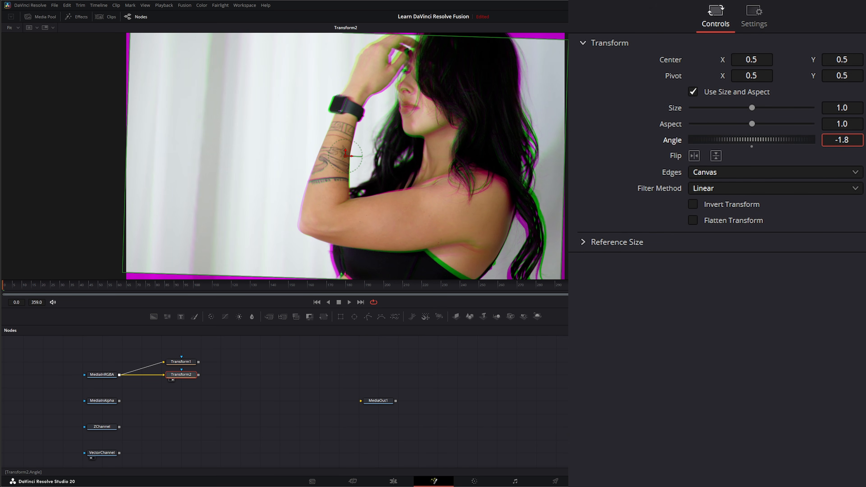
pyautogui.moveTo(844, 108); pyautogui.dragTo(863, 108)
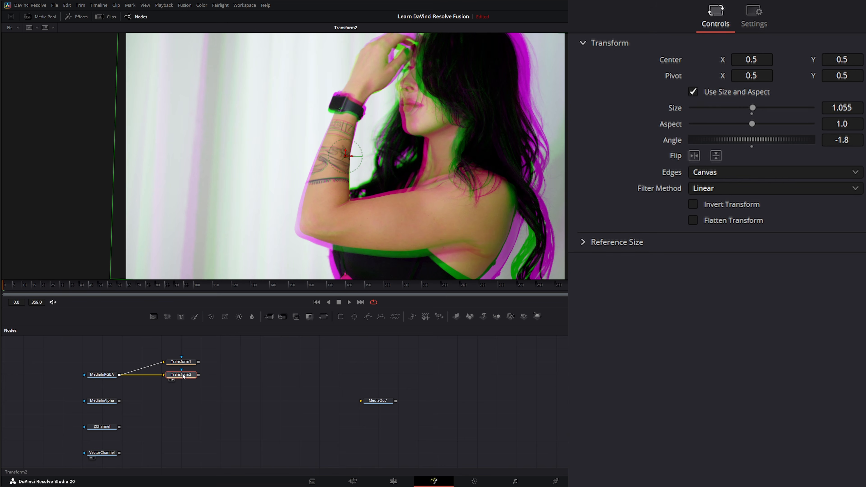
pyautogui.rightClick(219, 192)
pyautogui.moveTo(241, 205)
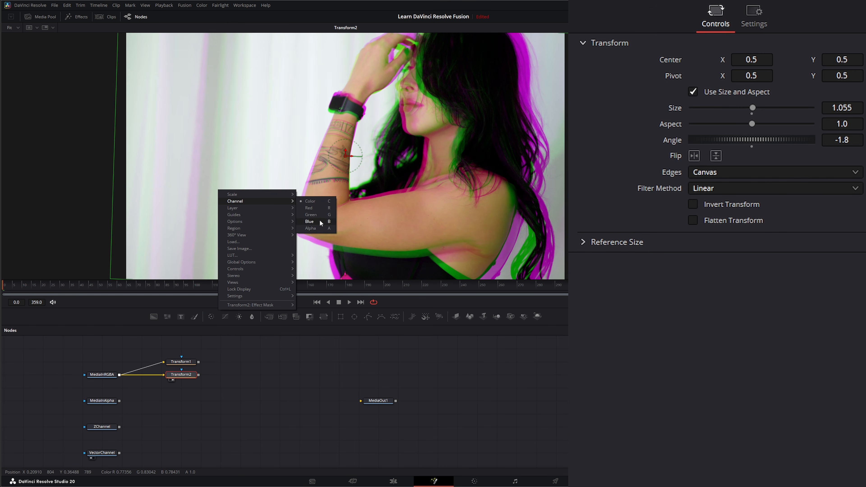
pyautogui.click(149, 379)
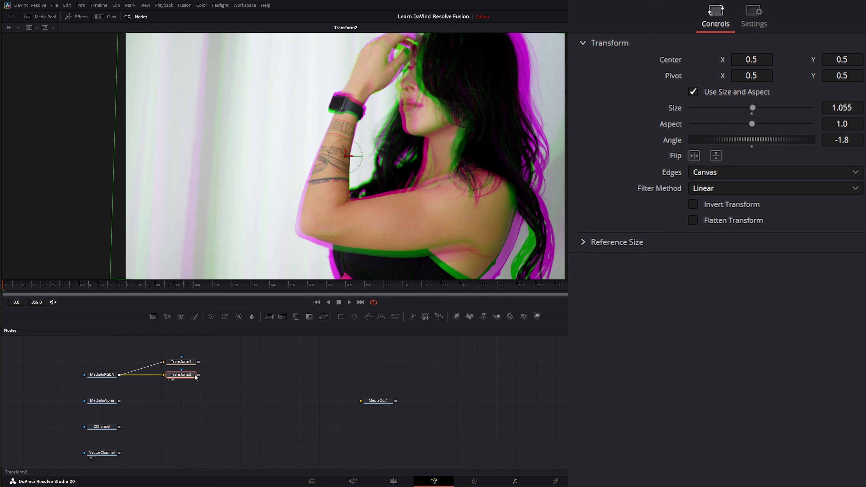
# Add a third Transform fed by MediaInRGBA, limited to the blue channel, with its size set to 1.038
pyautogui.click(324, 317)
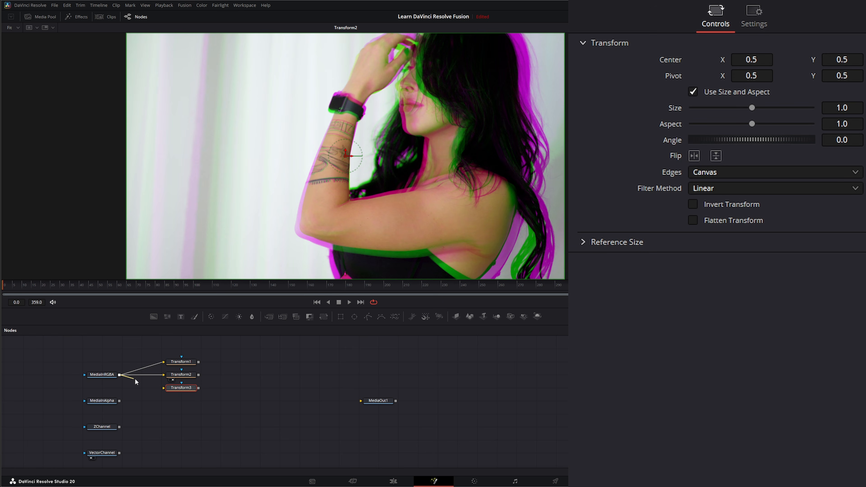
pyautogui.moveTo(119, 374); pyautogui.dragTo(203, 195)
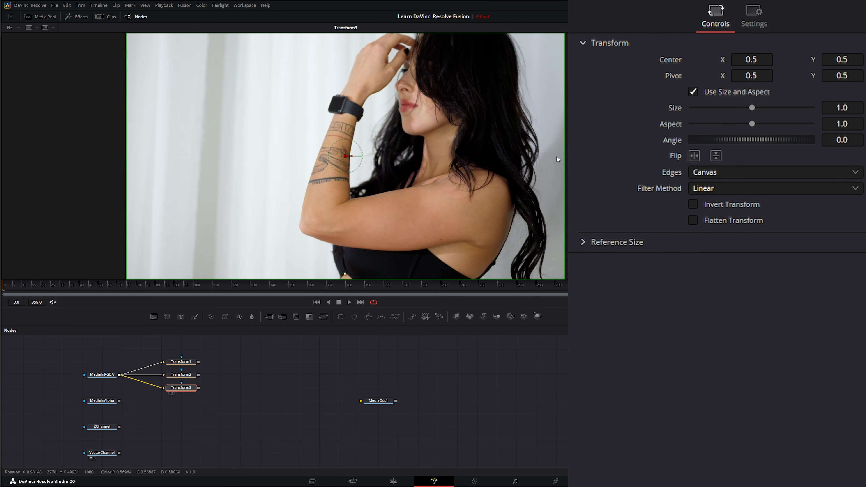
pyautogui.click(753, 17)
pyautogui.click(714, 76)
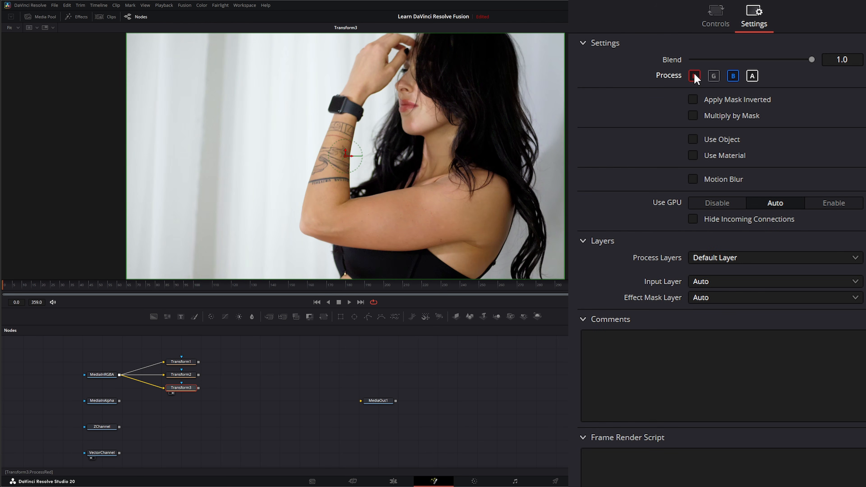
pyautogui.click(694, 76)
pyautogui.click(752, 76)
pyautogui.click(715, 17)
pyautogui.moveTo(853, 109); pyautogui.dragTo(865, 110)
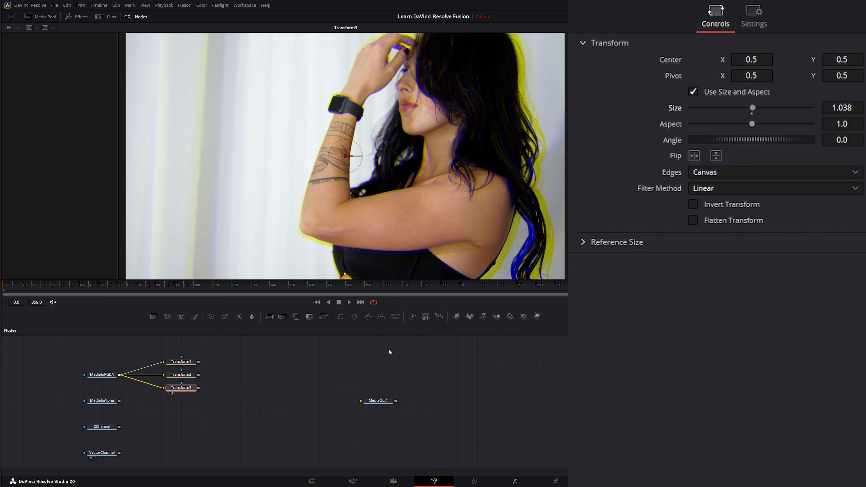
# Try merging Transform1 over Transform2 with a Merge node, and remove that node
pyautogui.moveTo(269, 316); pyautogui.dragTo(240, 363)
pyautogui.press('1')
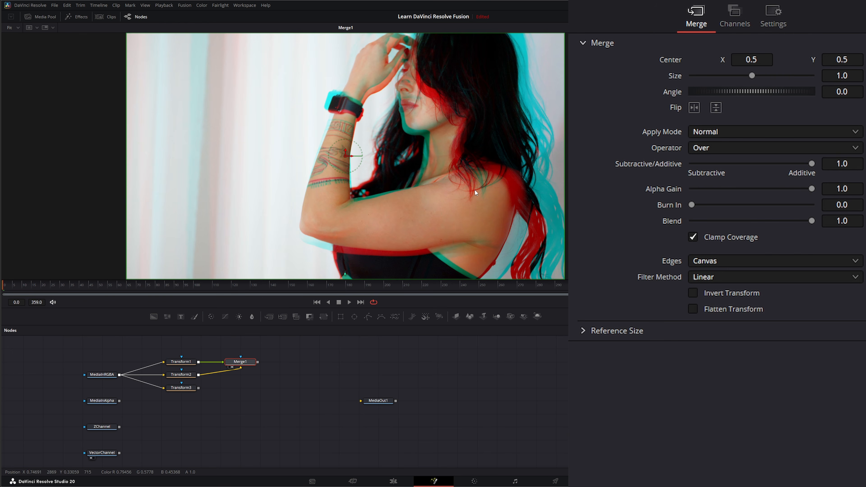
pyautogui.click(774, 16)
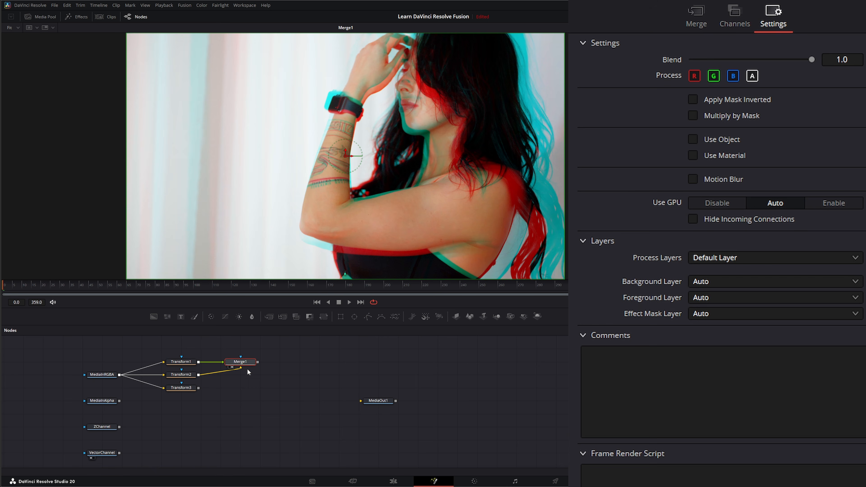
pyautogui.moveTo(216, 346); pyautogui.dragTo(270, 383)
pyautogui.press('Delete')
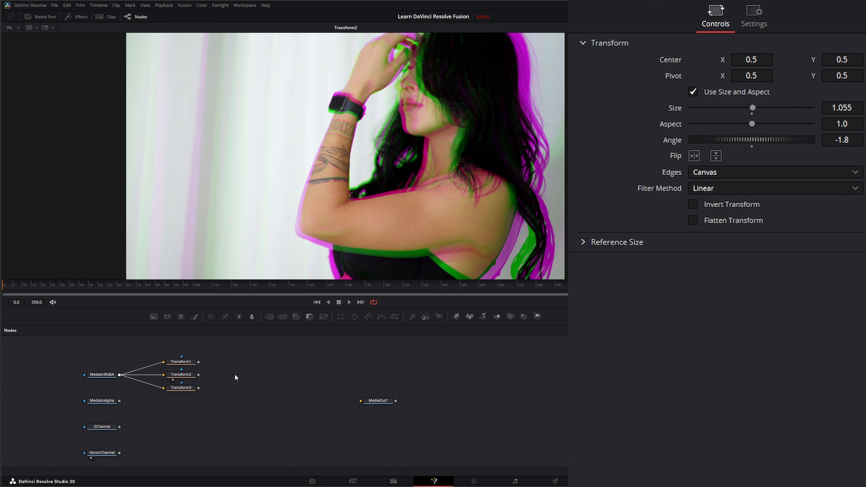
pyautogui.hotkey('shift', 'space')
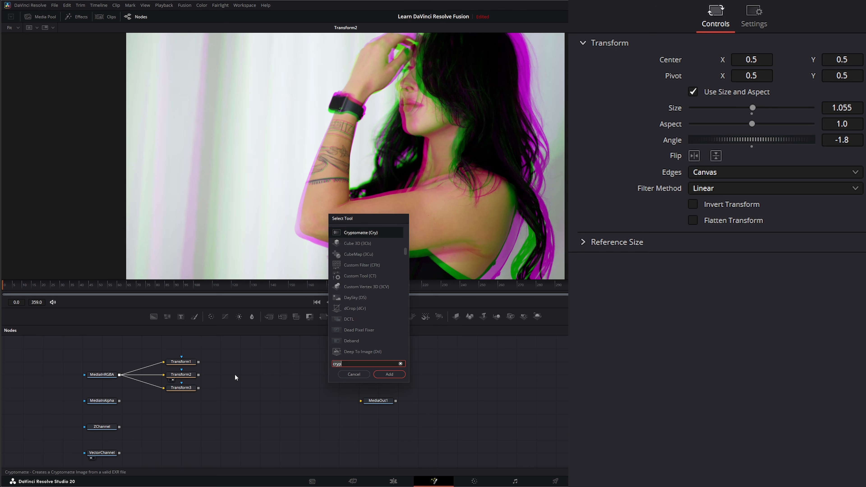
pyautogui.write('chann')
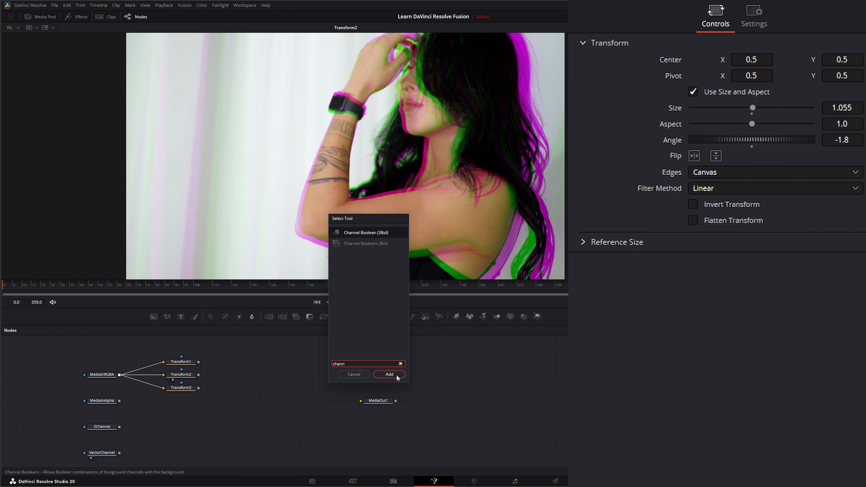
pyautogui.click(389, 374)
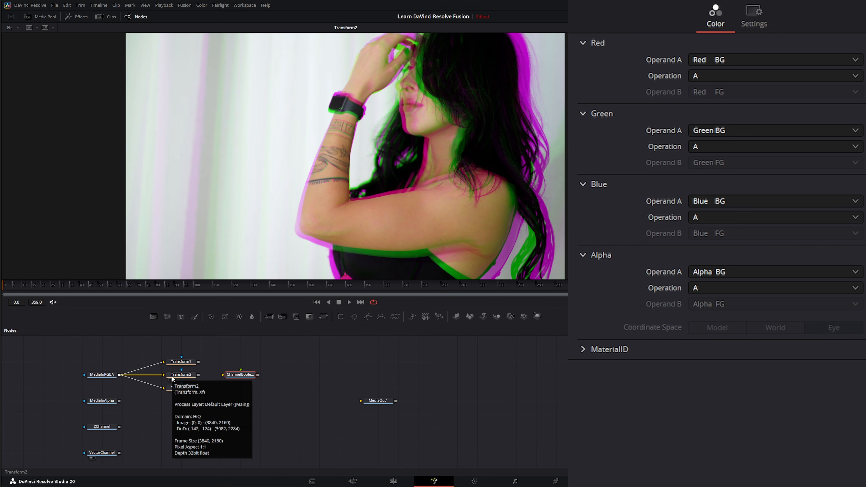
pyautogui.scroll(1, 120, 376)
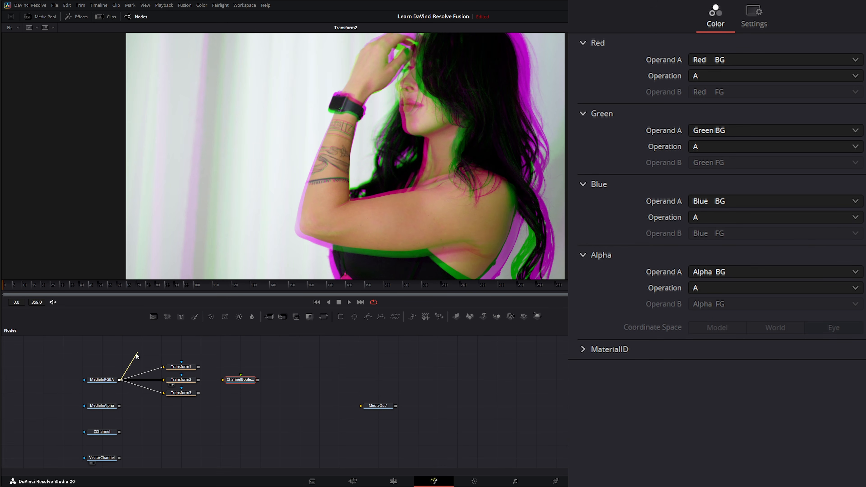
pyautogui.moveTo(198, 380); pyautogui.dragTo(252, 222)
pyautogui.moveTo(212, 368); pyautogui.dragTo(256, 393)
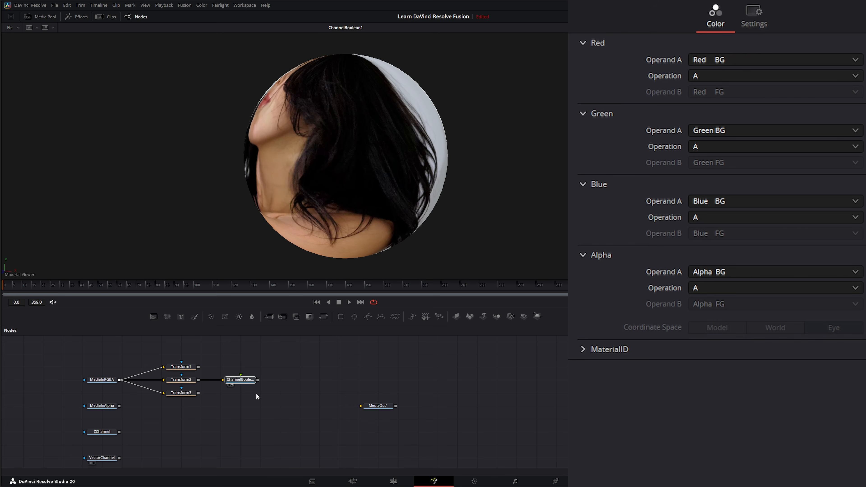
pyautogui.press('Delete')
# Add a Channel Booleans node with Transform2 as background and Transform1 as foreground, and show it in the viewer
pyautogui.click(246, 376)
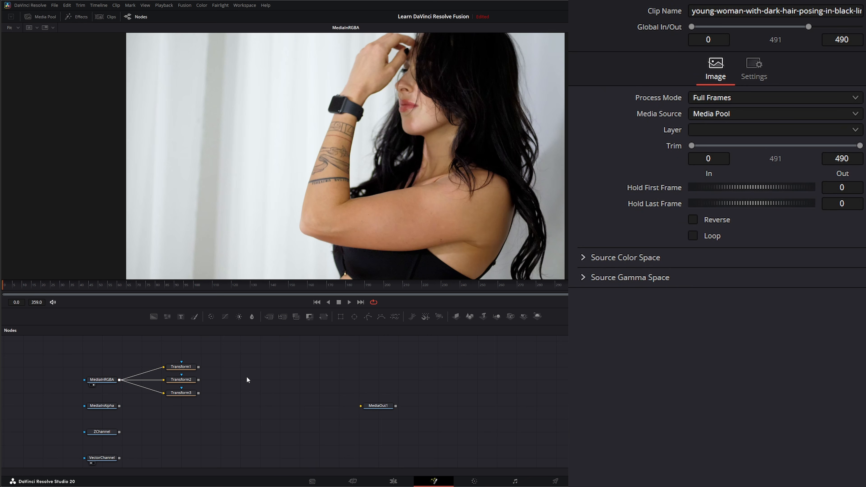
pyautogui.hotkey('shift', 'space')
pyautogui.write('chann')
pyautogui.click(371, 243)
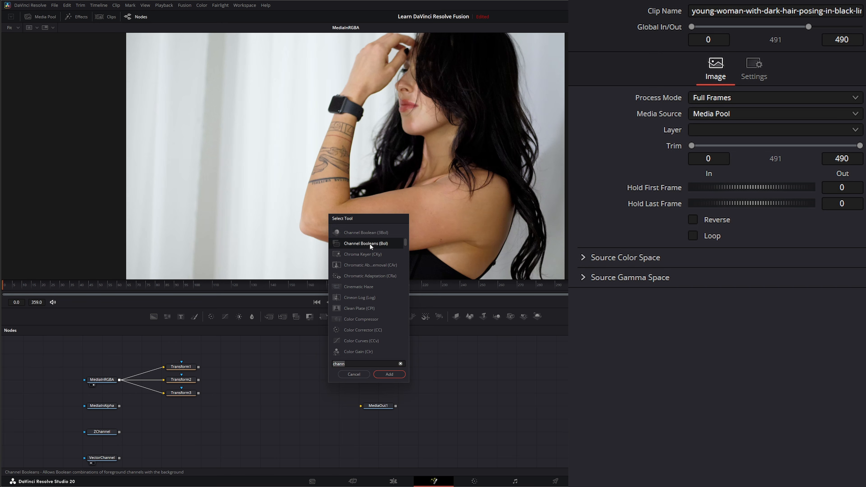
pyautogui.click(389, 374)
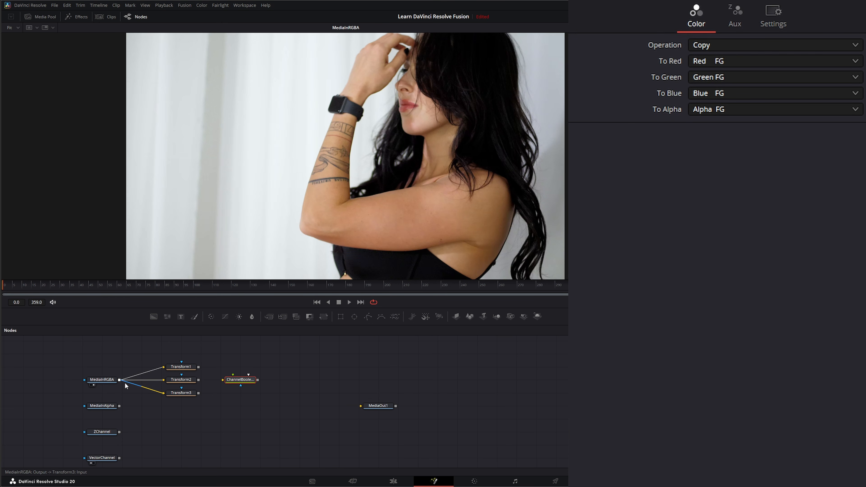
pyautogui.moveTo(119, 379); pyautogui.dragTo(254, 168)
pyautogui.moveTo(198, 367); pyautogui.dragTo(233, 374)
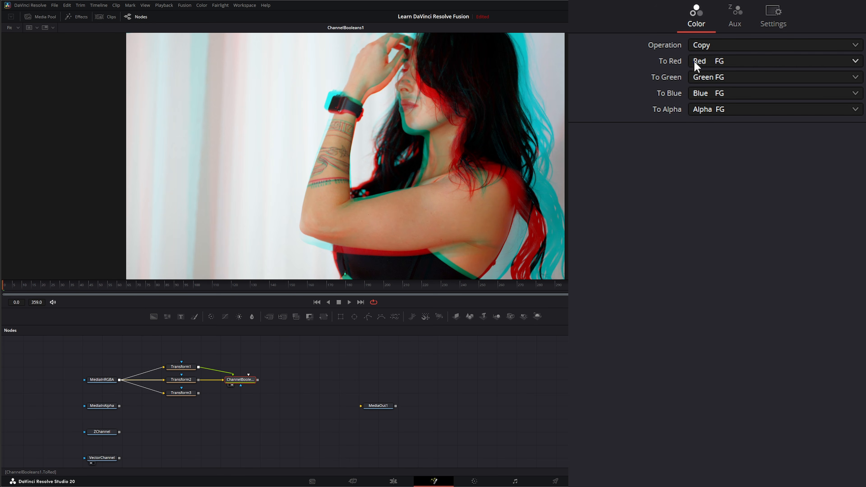
# Set To Green, To Blue and To Alpha to Do Nothing in the first Channel Booleans node
pyautogui.click(704, 80)
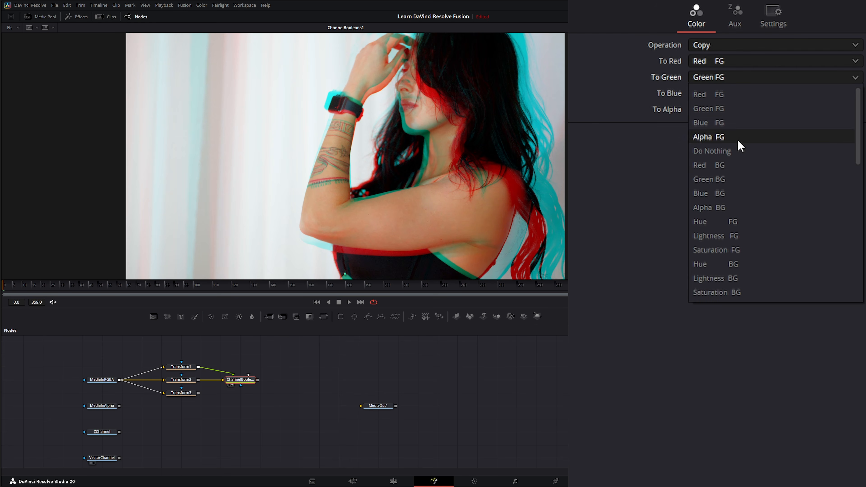
pyautogui.click(741, 159)
pyautogui.click(715, 94)
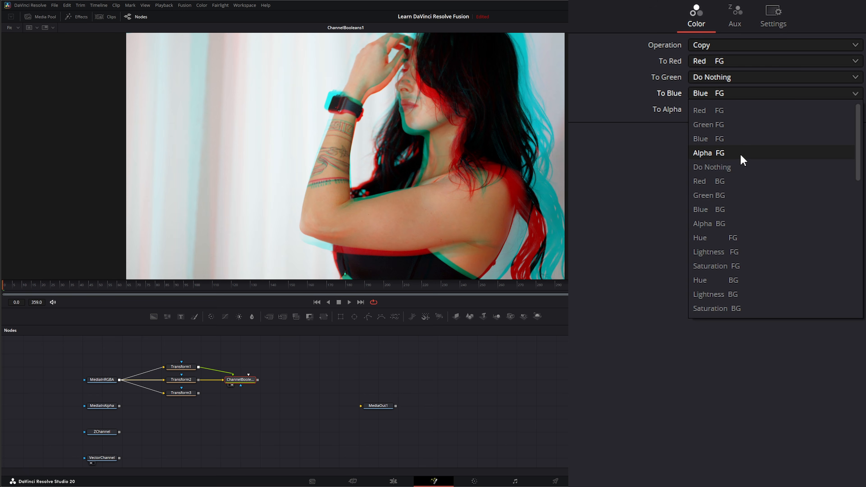
pyautogui.click(742, 168)
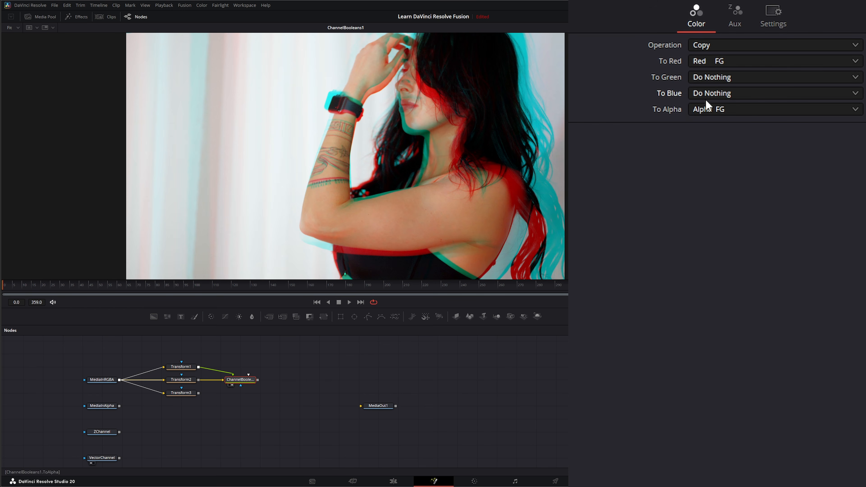
pyautogui.click(644, 113)
pyautogui.click(719, 110)
pyautogui.click(733, 182)
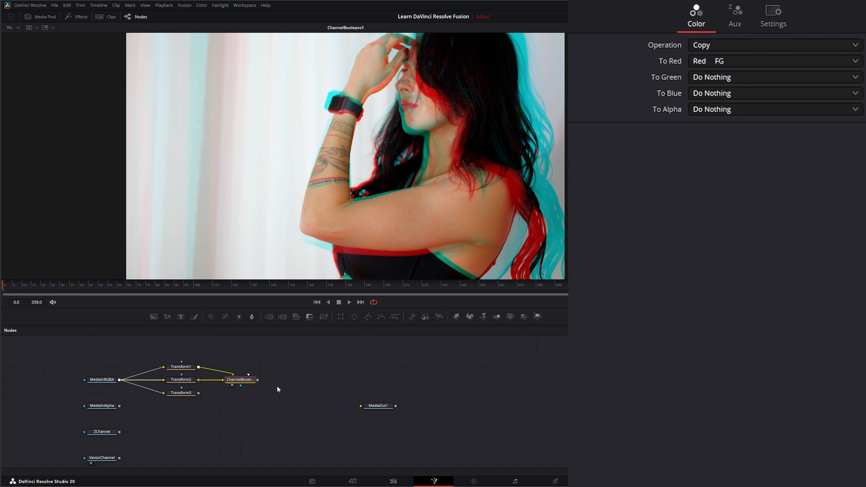
# Paste a copy of the Channel Booleans node below the first, using the first's output as background and Transform2 as foreground, and view it
pyautogui.click(275, 395)
pyautogui.hotkey('ctrl', 'v')
pyautogui.moveTo(280, 398); pyautogui.dragTo(223, 394)
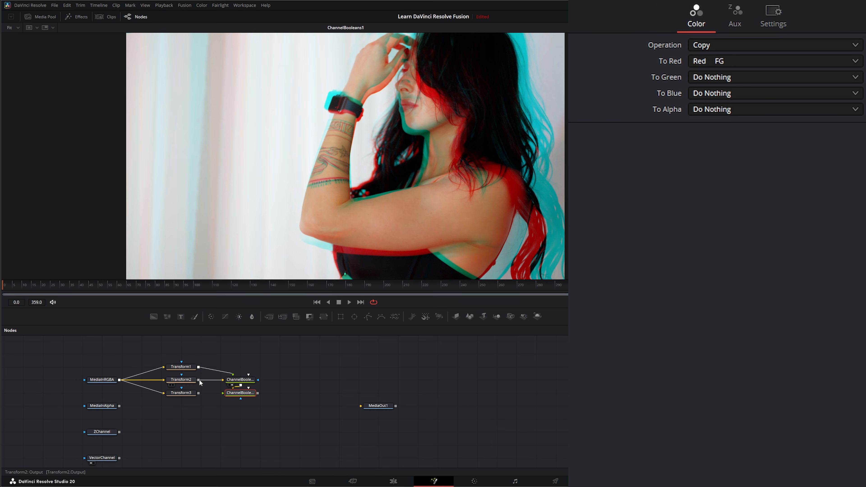
pyautogui.moveTo(198, 379); pyautogui.dragTo(251, 209)
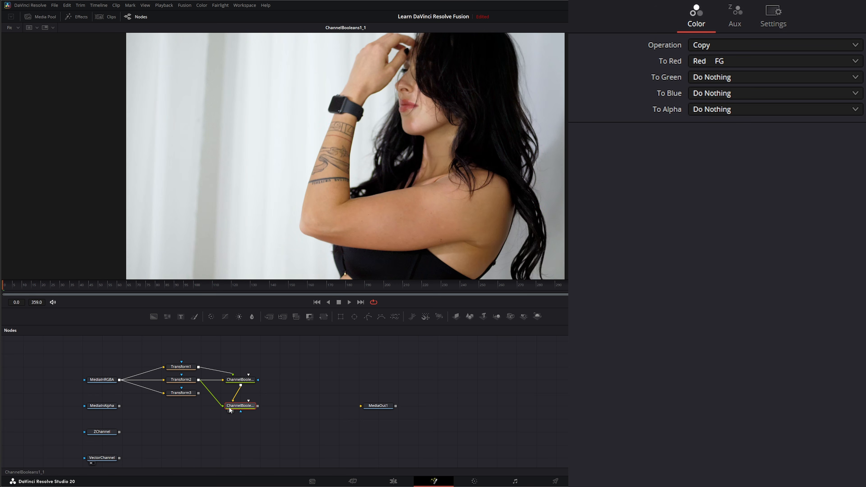
# Set To Red to Do Nothing and To Green to Green FG in the second Channel Booleans node
pyautogui.click(697, 61)
pyautogui.click(727, 135)
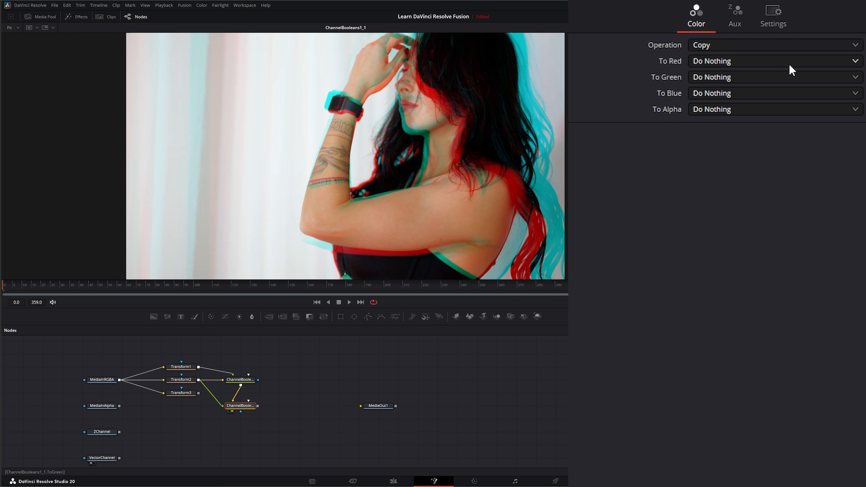
pyautogui.click(713, 81)
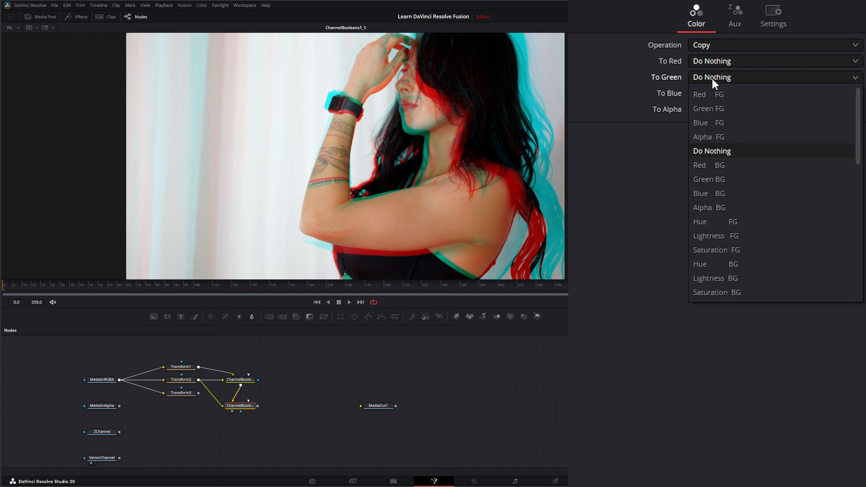
pyautogui.click(731, 107)
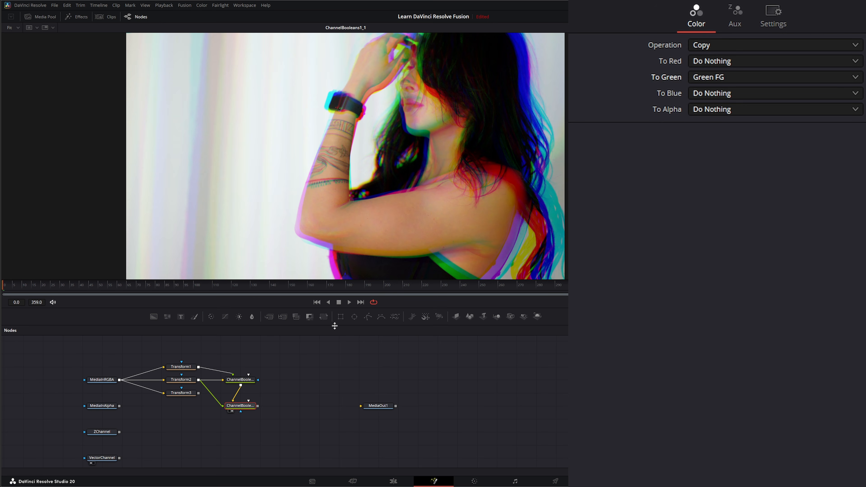
# Paste a third Channel Booleans node below the second, using the second's output as background and Transform3 as foreground, and view it
pyautogui.moveTo(164, 353); pyautogui.dragTo(198, 387)
pyautogui.click(240, 406)
pyautogui.hotkey('ctrl', 'v')
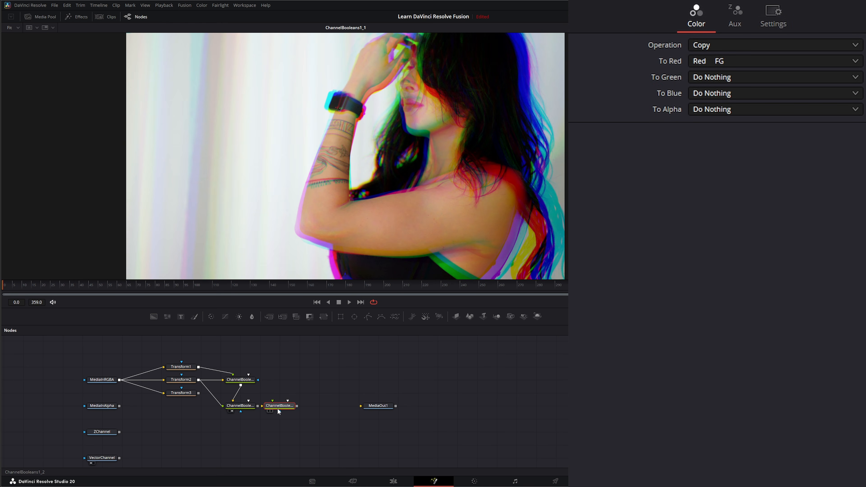
pyautogui.moveTo(277, 408); pyautogui.dragTo(224, 434)
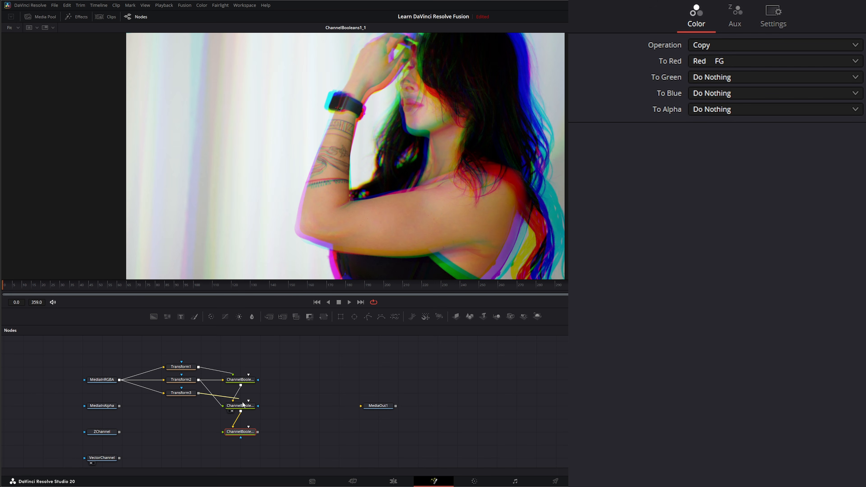
pyautogui.moveTo(198, 393); pyautogui.dragTo(266, 213)
# Set To Red to Do Nothing and To Blue to Blue FG in the third Channel Booleans node
pyautogui.click(726, 61)
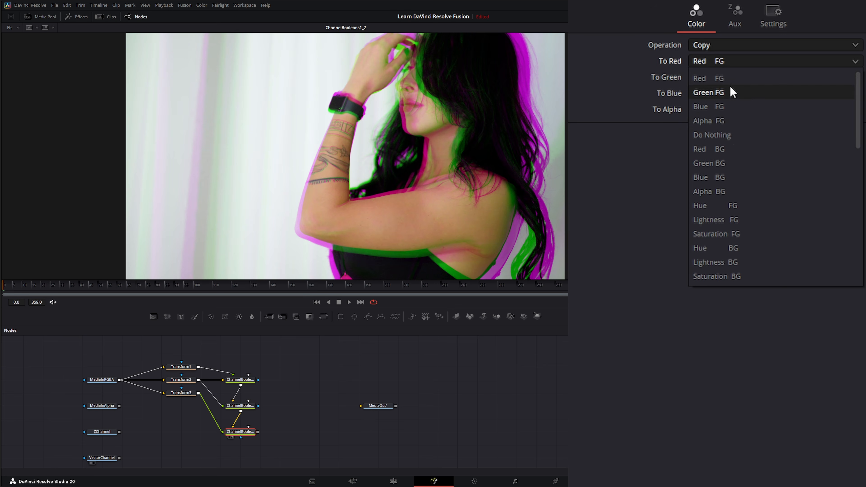
pyautogui.click(728, 134)
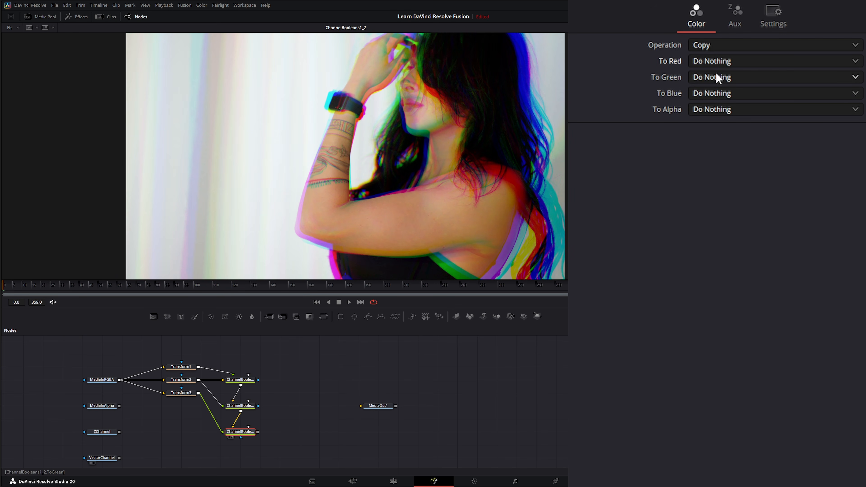
pyautogui.click(717, 93)
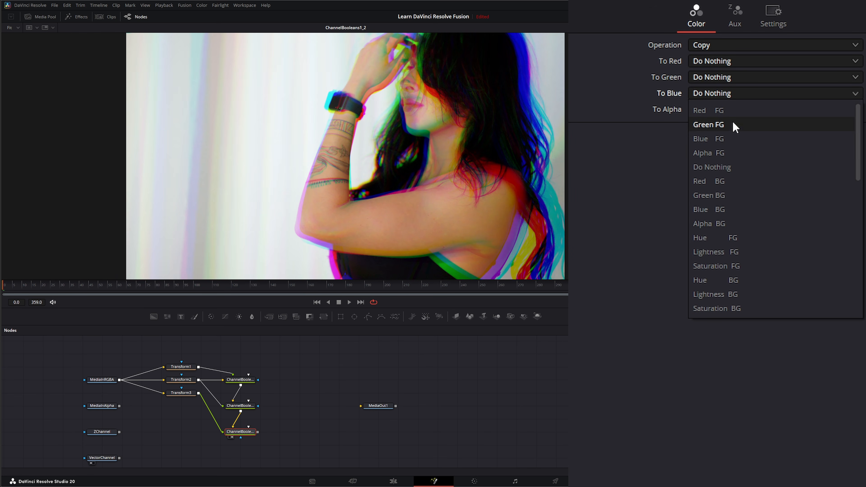
pyautogui.click(728, 140)
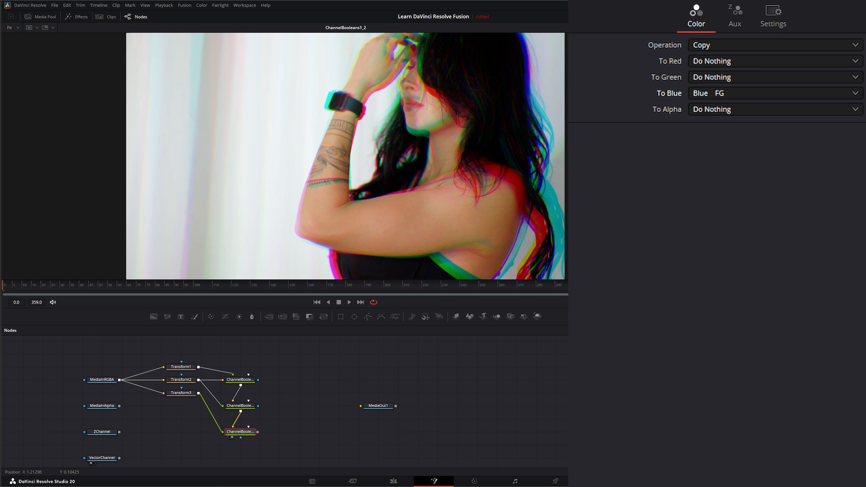
# Play back the recombined channel split in the viewer and stop playback
pyautogui.moveTo(155, 352); pyautogui.dragTo(188, 411)
pyautogui.moveTo(95, 363); pyautogui.dragTo(100, 393)
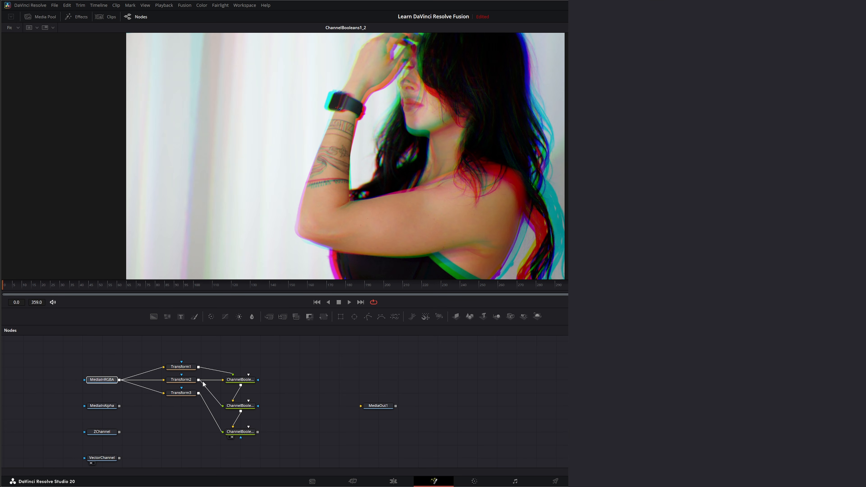
pyautogui.click(349, 302)
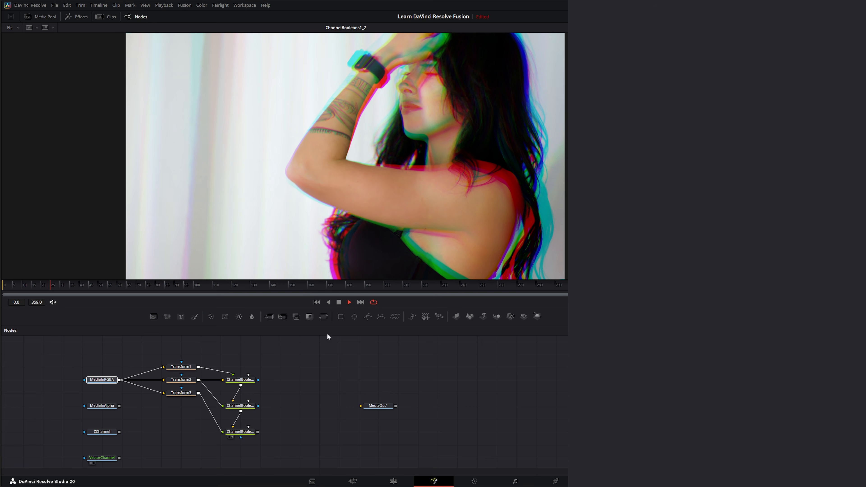
pyautogui.click(349, 302)
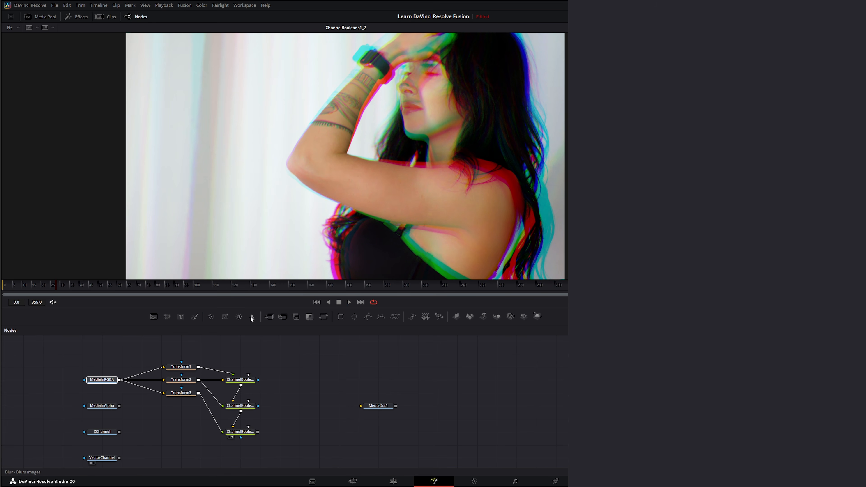
# Add a Blur after the last Channel Booleans node, limited to the green channel, with a blur size of 8.6
pyautogui.moveTo(250, 316); pyautogui.dragTo(341, 189)
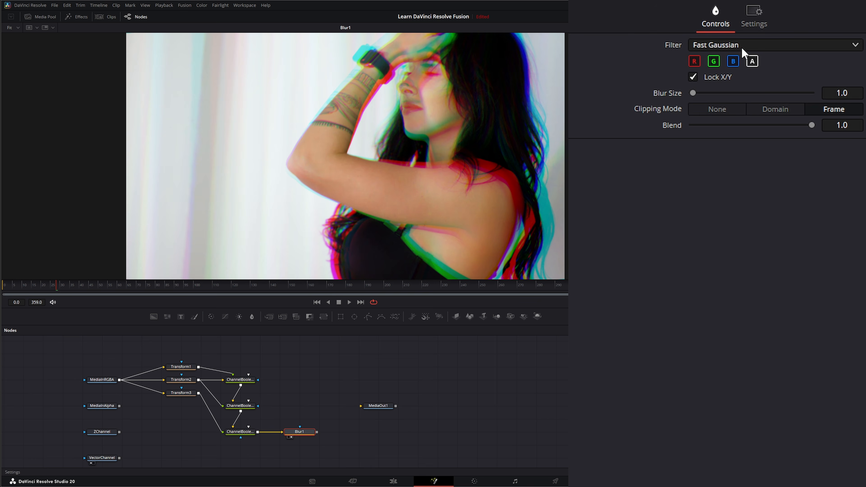
pyautogui.click(699, 62)
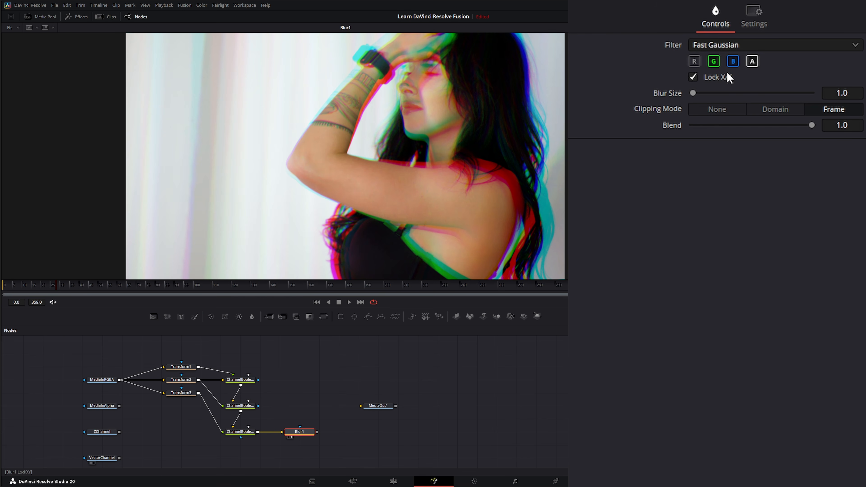
pyautogui.click(753, 61)
pyautogui.moveTo(693, 93); pyautogui.dragTo(702, 93)
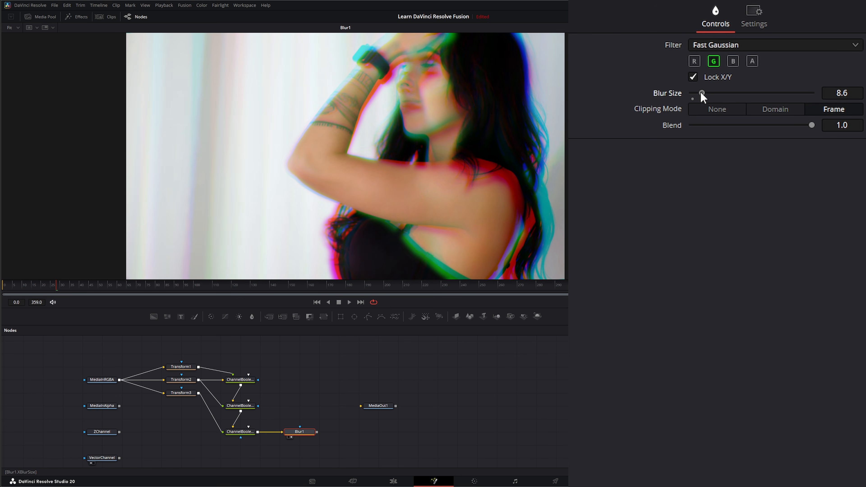
# Play back the blurred result, select the Transform and Channel Booleans nodes, and return to the first frame
pyautogui.click(350, 302)
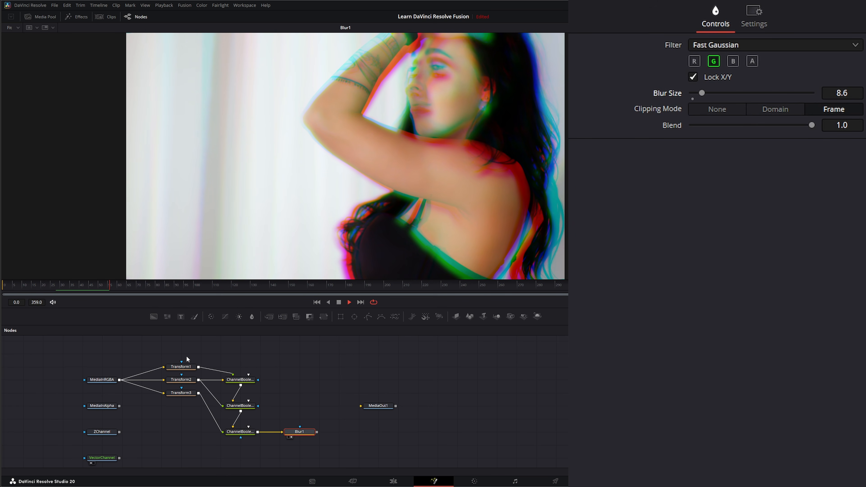
pyautogui.moveTo(144, 354); pyautogui.dragTo(271, 448)
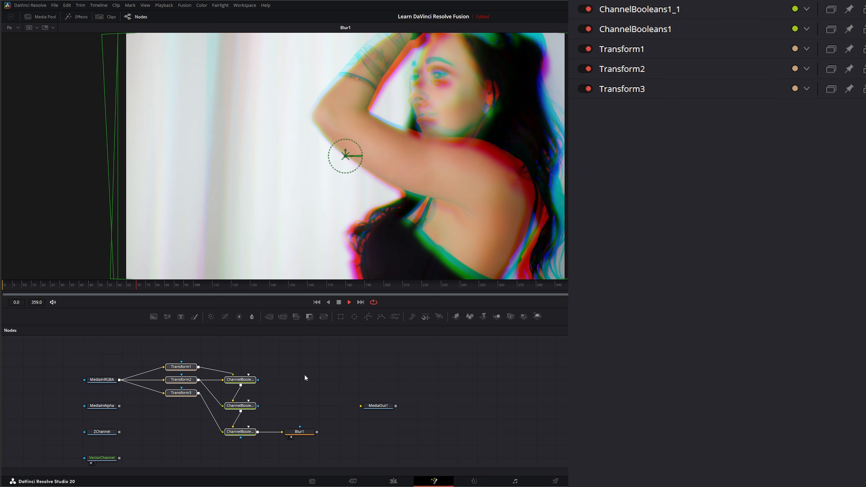
pyautogui.click(340, 302)
pyautogui.click(315, 301)
# Review the Transform1 controls and Transform2's controls and processed-channel settings
pyautogui.click(181, 367)
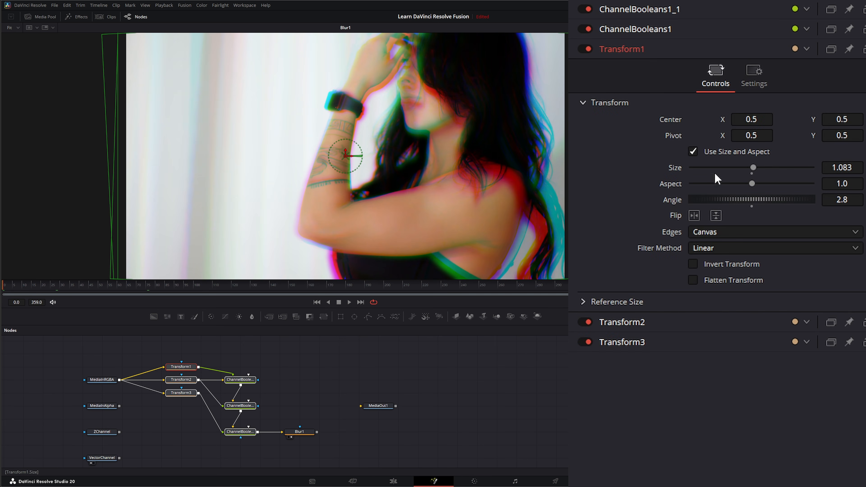
pyautogui.click(187, 379)
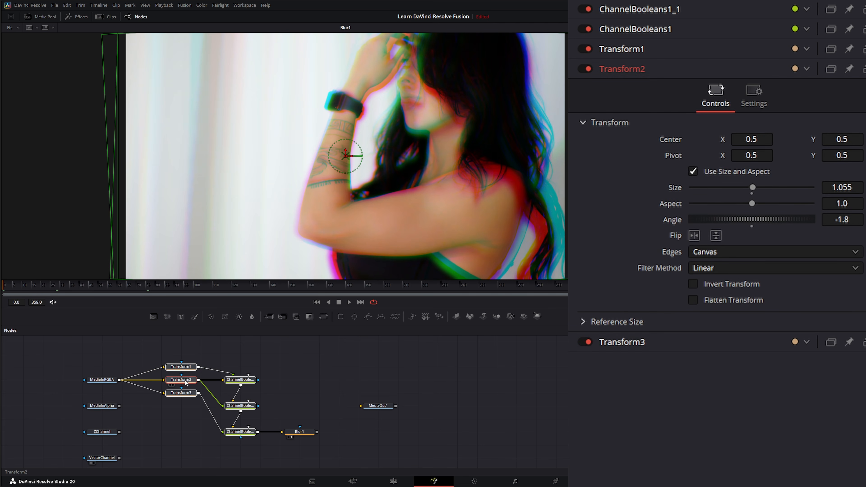
pyautogui.click(761, 103)
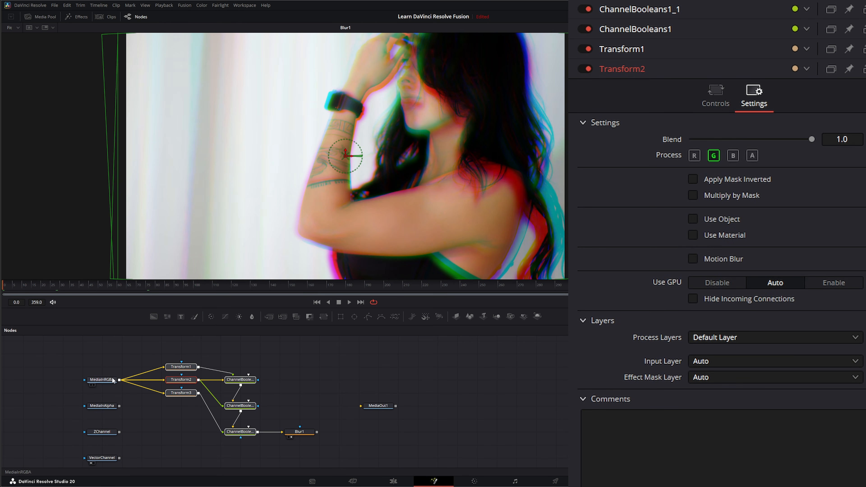
# View MediaInRGBA in the viewer and delete all the Transform, Channel Booleans and Blur nodes
pyautogui.moveTo(102, 379); pyautogui.dragTo(255, 173)
pyautogui.rightClick(254, 173)
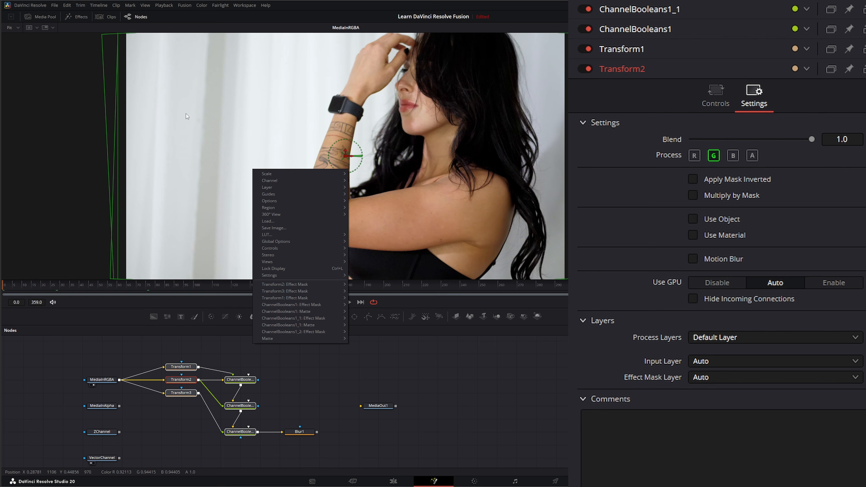
pyautogui.click(391, 366)
pyautogui.moveTo(151, 352); pyautogui.dragTo(308, 446)
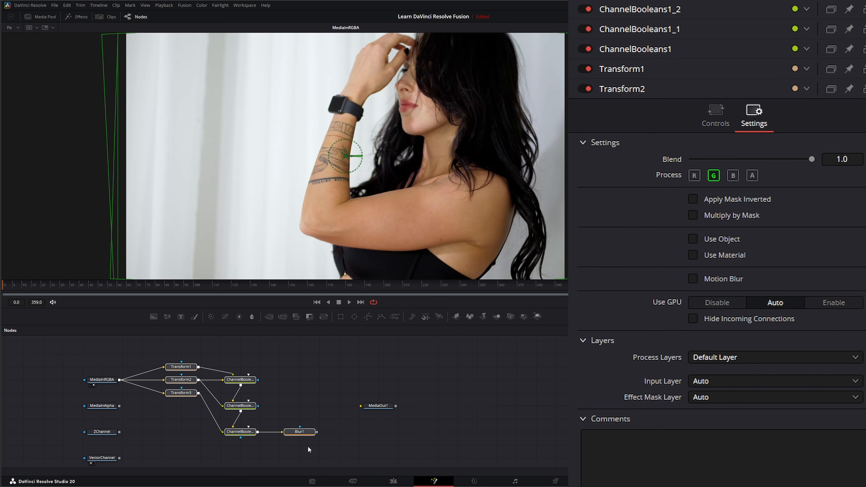
pyautogui.press('Delete')
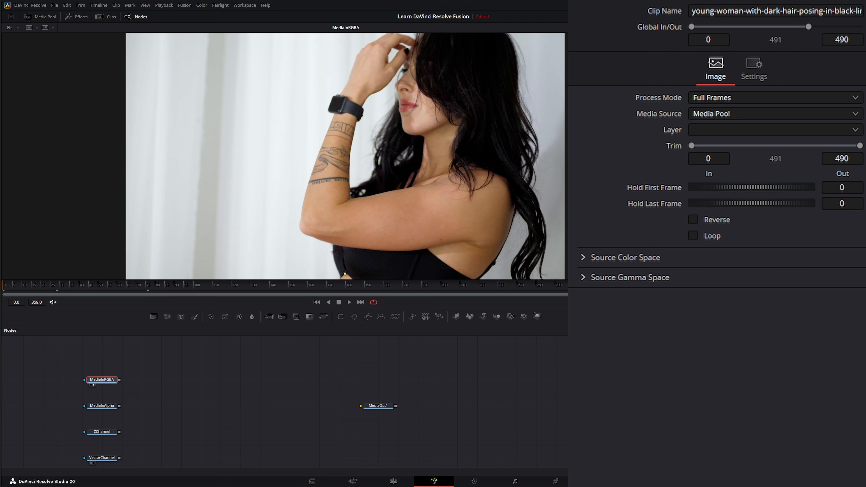
# Inspect the alpha channels of MediaInRGBA and MediaInAlpha in the viewer, returning to the color view each time
pyautogui.press('a')
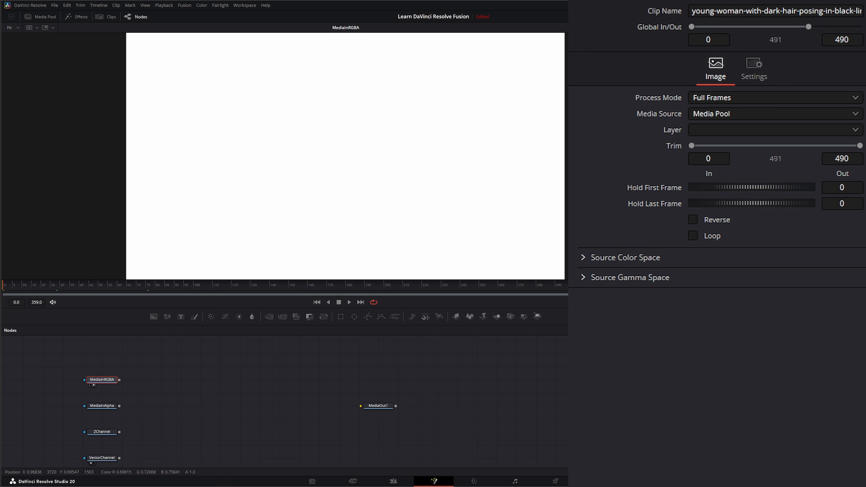
pyautogui.press('a')
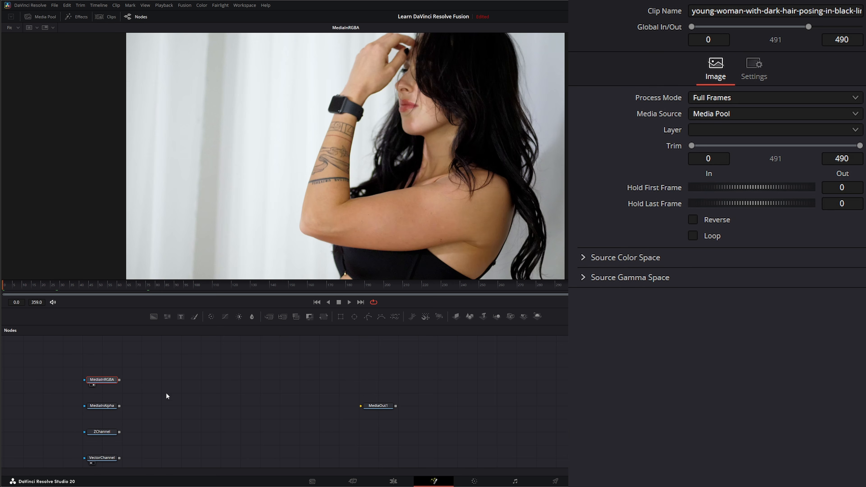
pyautogui.click(106, 406)
pyautogui.press('1')
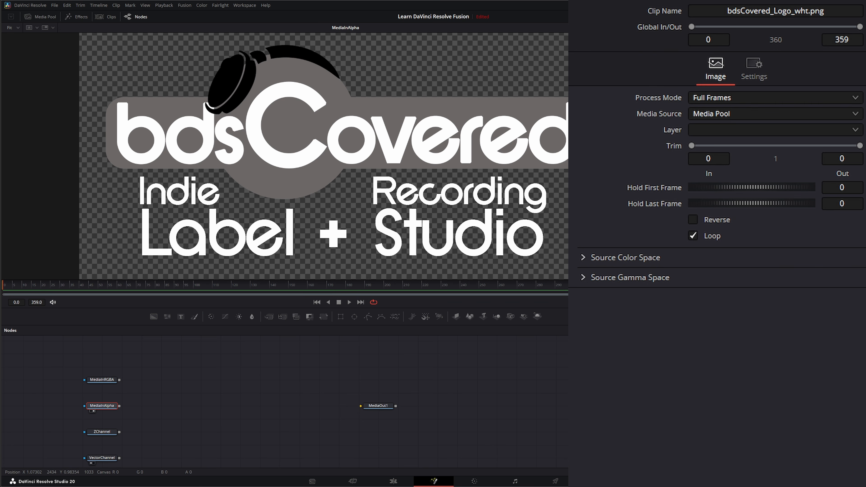
pyautogui.press('a')
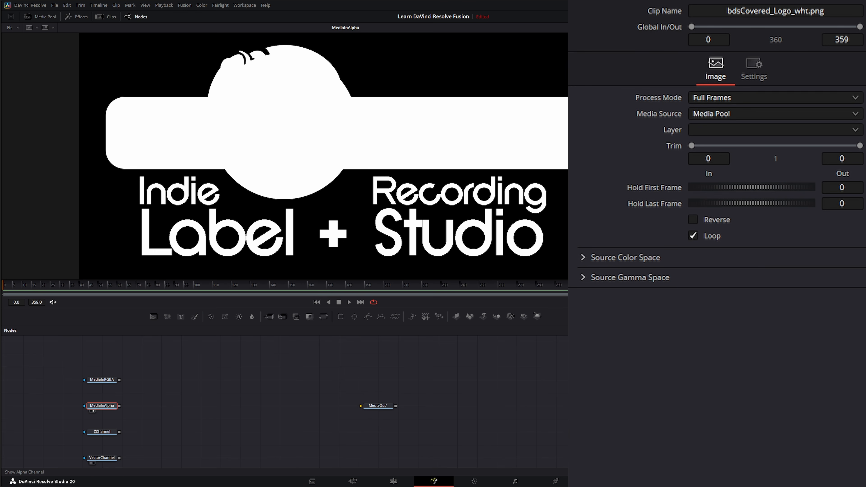
pyautogui.press('a')
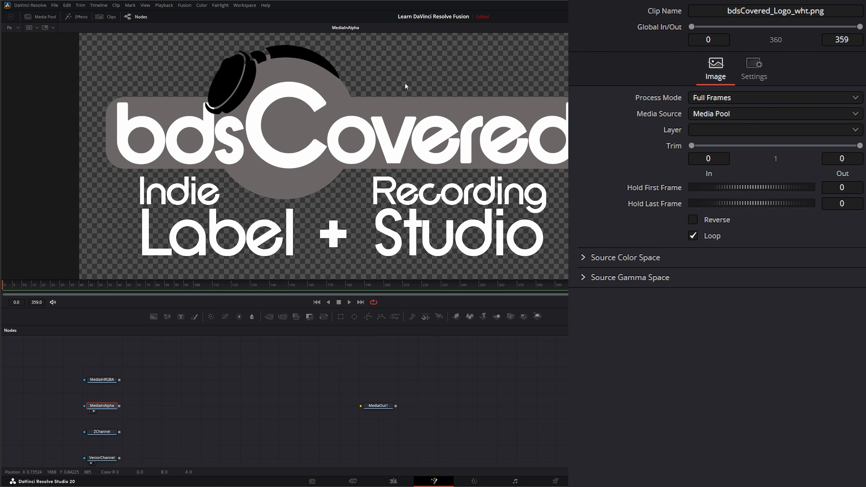
# Toggle the viewer's Checker Underlay off and back on behind the transparent logo
pyautogui.rightClick(355, 63)
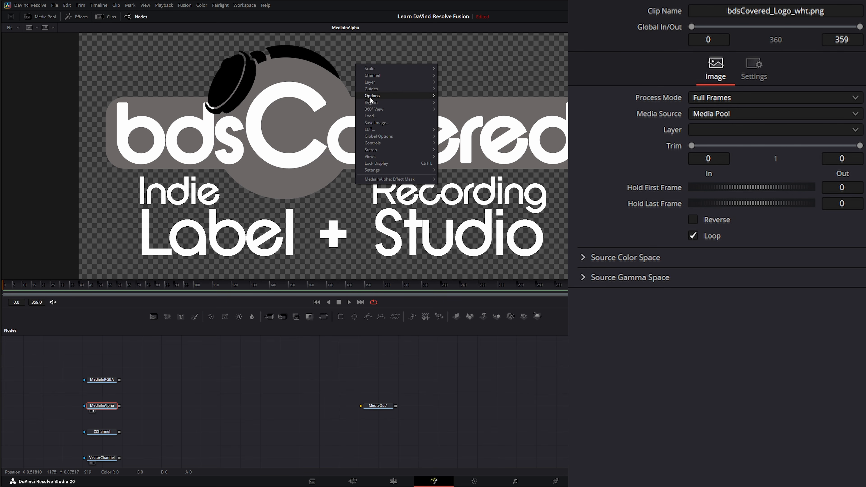
pyautogui.moveTo(374, 96)
pyautogui.click(480, 97)
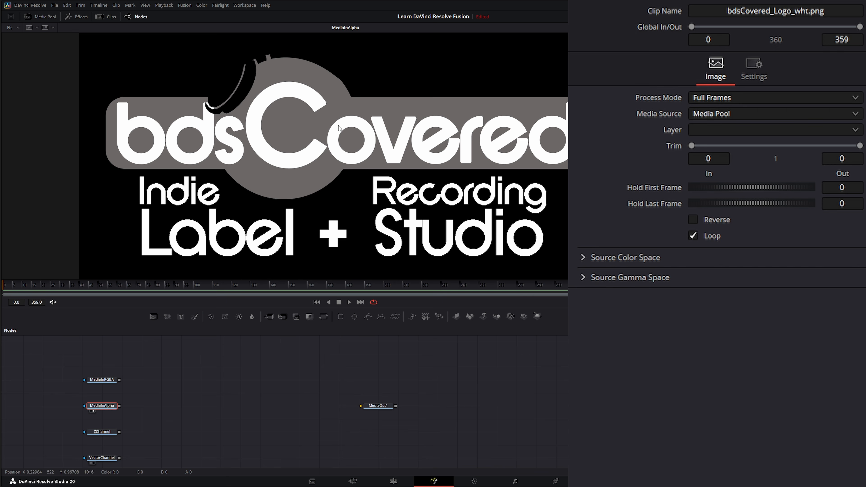
pyautogui.rightClick(106, 67)
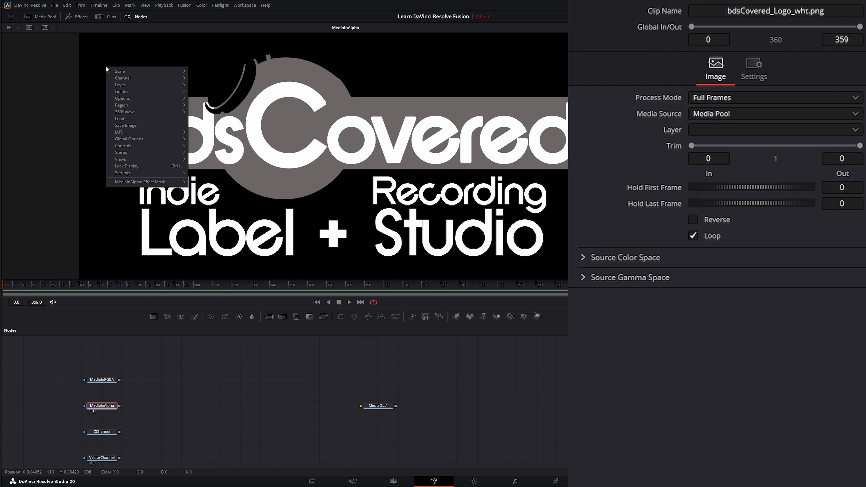
pyautogui.moveTo(130, 98)
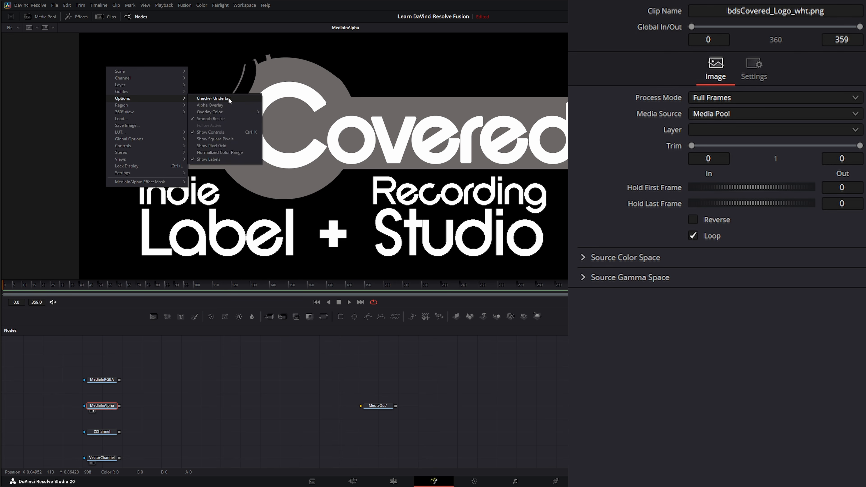
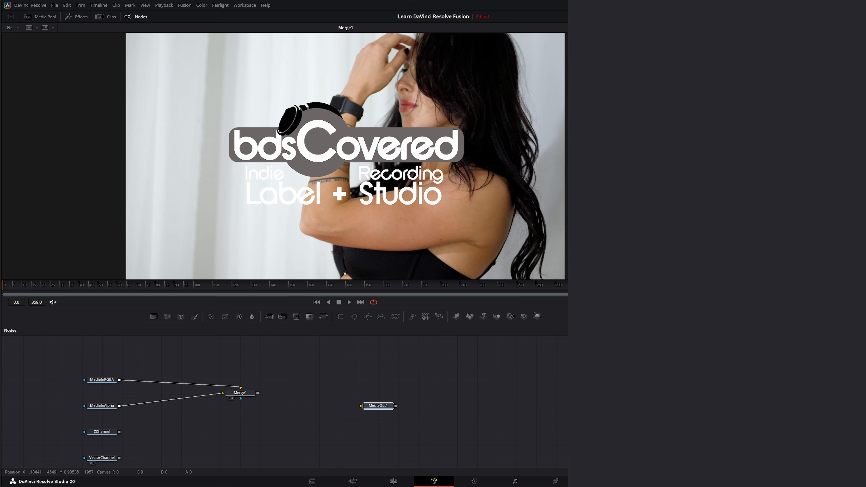
# Check Merge1's alpha channel, return to the color view, and line Merge1 up beside MediaInRGBA
pyautogui.press('a')
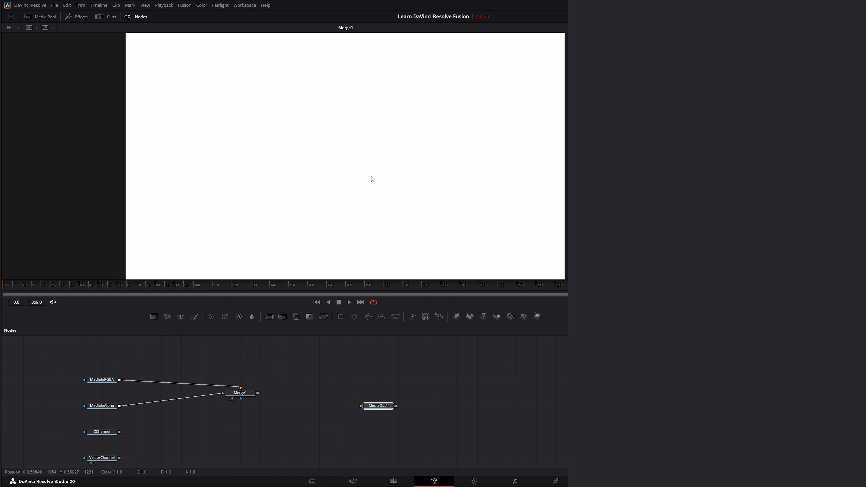
pyautogui.press('c')
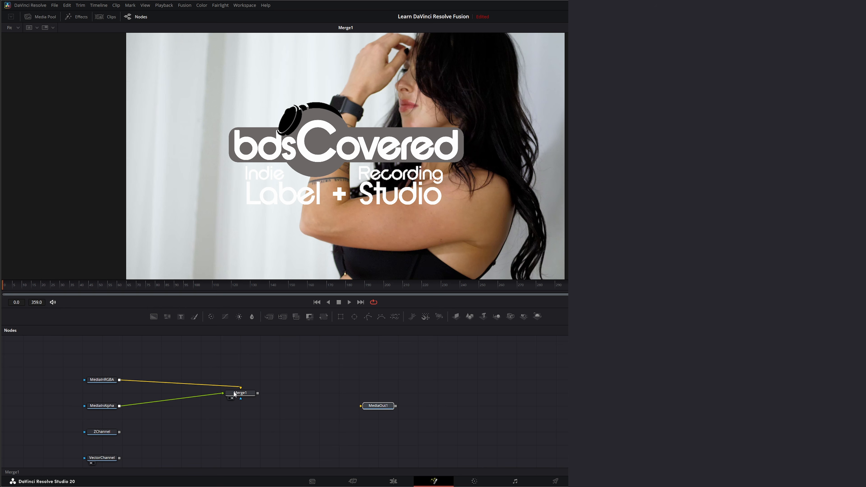
pyautogui.moveTo(247, 393); pyautogui.dragTo(211, 383)
pyautogui.click(211, 383)
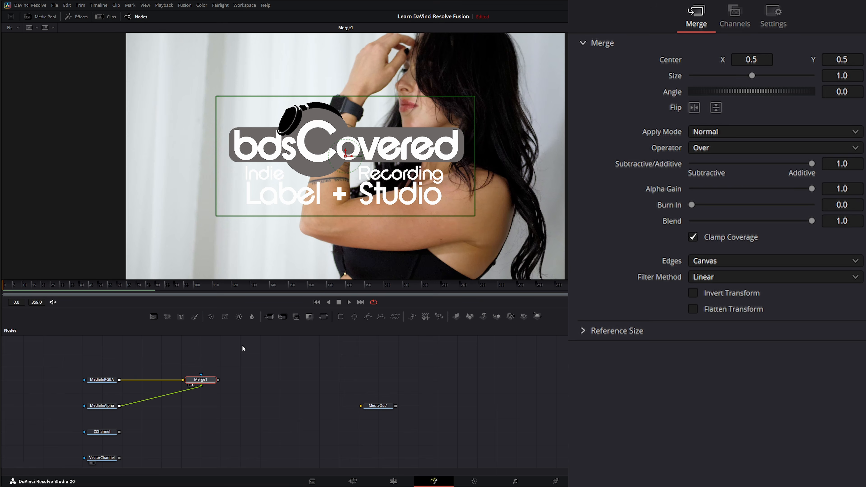
# Disable green and blue processing on Merge1, leaving red and alpha on, and play back the result
pyautogui.click(773, 14)
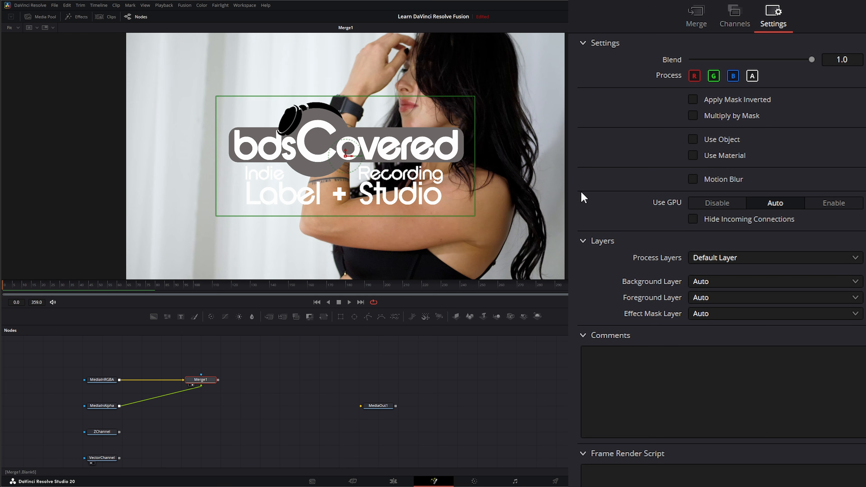
pyautogui.click(733, 77)
pyautogui.click(713, 76)
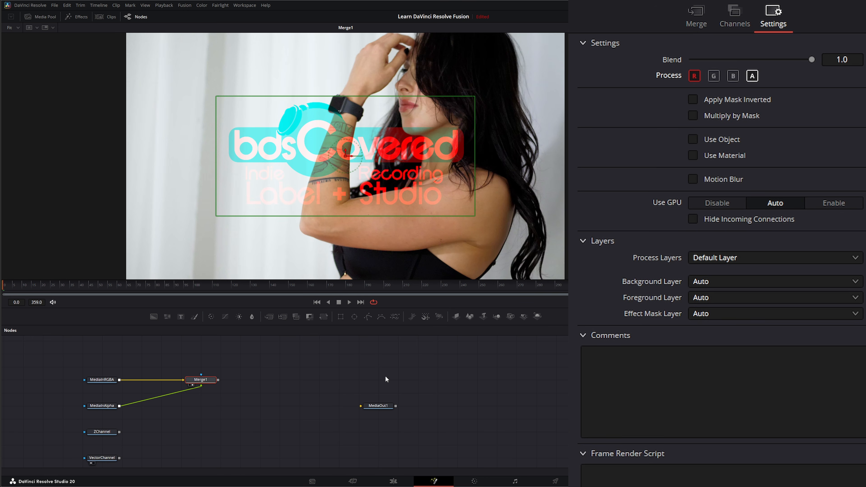
pyautogui.click(348, 303)
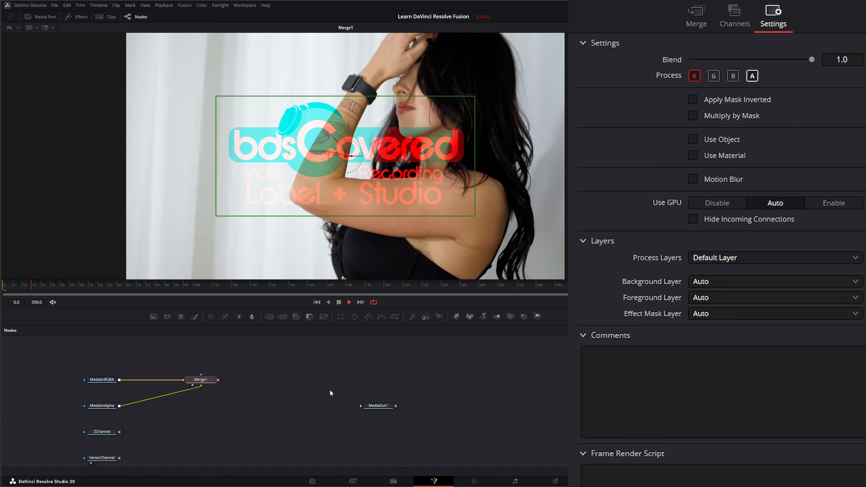
pyautogui.click(338, 303)
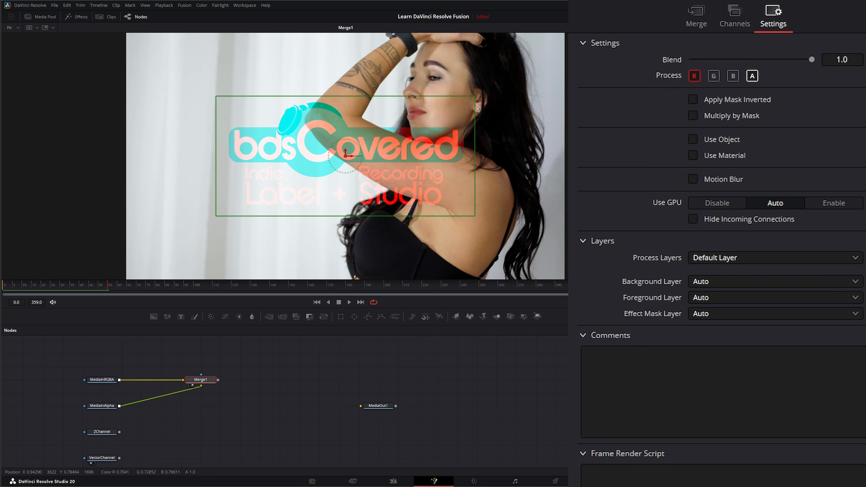
# Insert a Transform between MediaInRGBA and Merge1 and reduce its size to 0.842
pyautogui.click(696, 18)
pyautogui.click(103, 380)
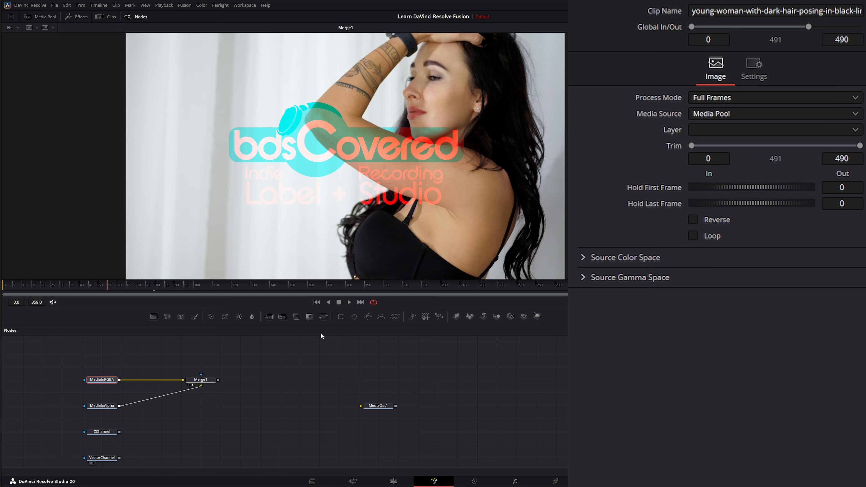
pyautogui.click(323, 316)
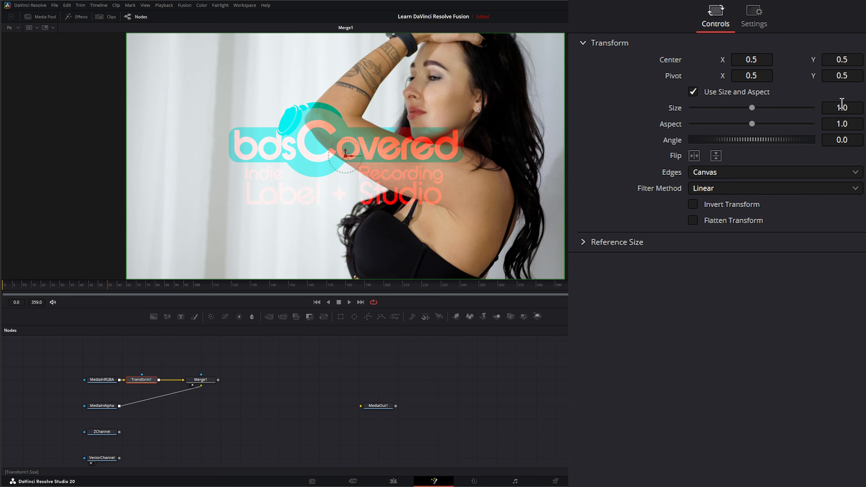
pyautogui.moveTo(842, 104); pyautogui.dragTo(829, 104)
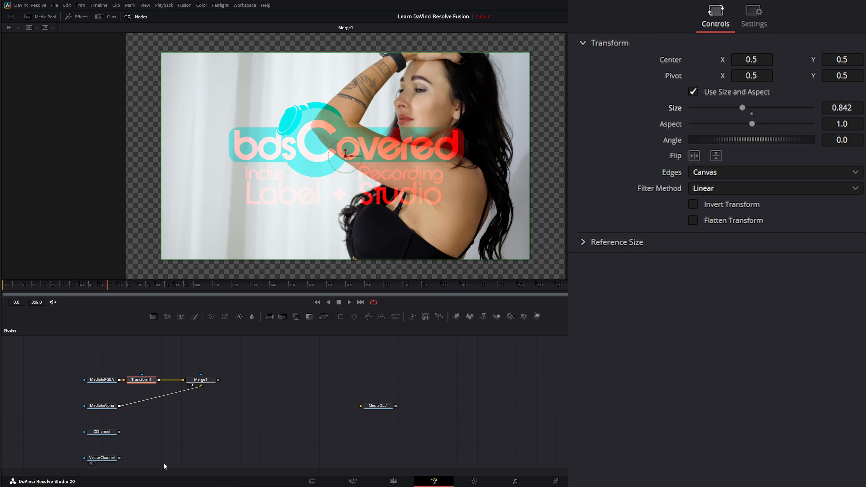
# Review the MediaInAlpha source properties and Merge1's merge controls, and clear the node selection
pyautogui.click(104, 406)
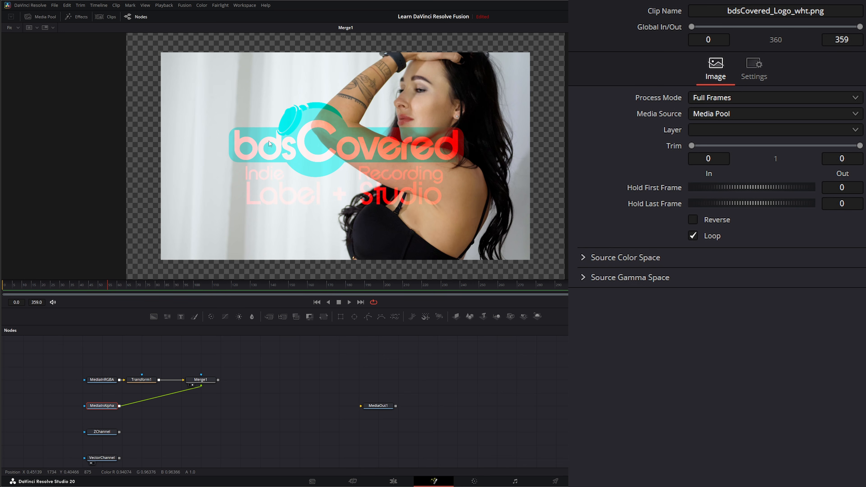
pyautogui.click(202, 380)
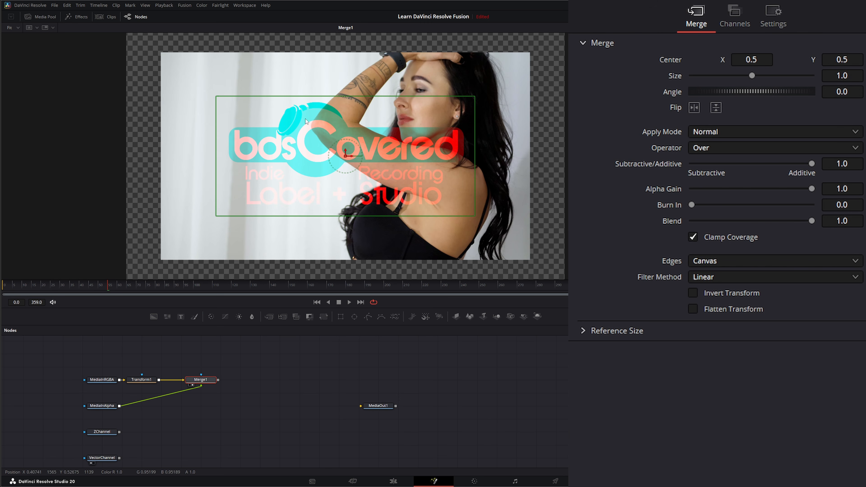
pyautogui.click(348, 399)
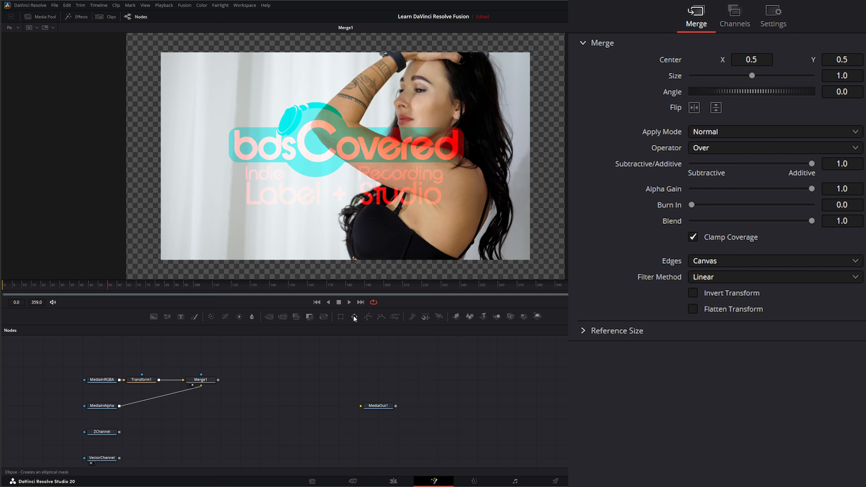
# Add unconnected Ellipse and Rectangle mask nodes to the node graph and delete the Rectangle
pyautogui.moveTo(353, 316); pyautogui.dragTo(303, 355)
pyautogui.moveTo(340, 316); pyautogui.dragTo(339, 353)
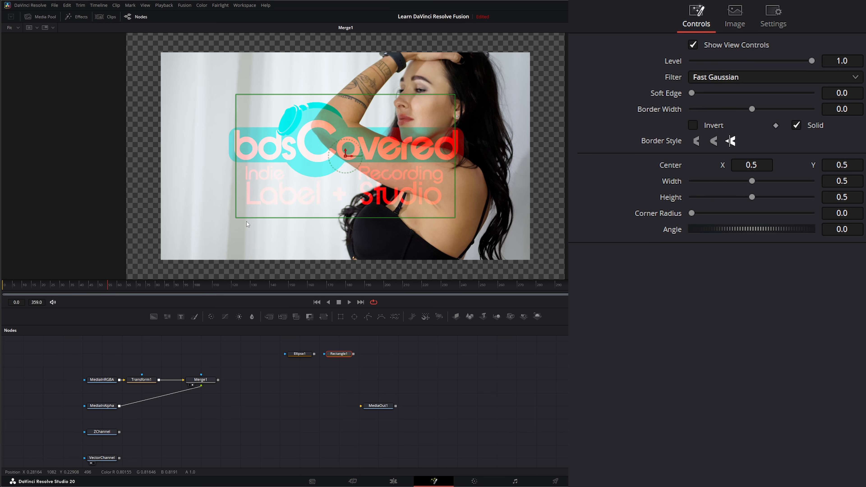
pyautogui.moveTo(313, 385); pyautogui.dragTo(353, 343)
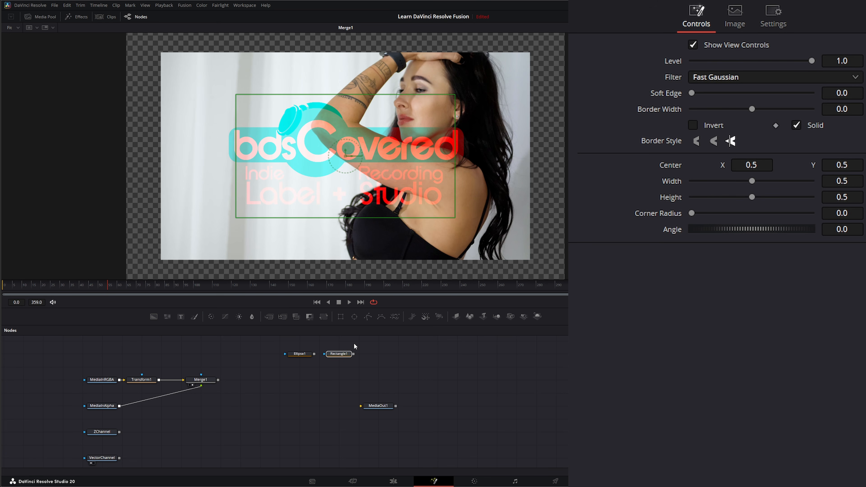
pyautogui.press('Delete')
# Connect the Ellipse as MediaInRGBA's effect mask and widen it to about 0.81
pyautogui.moveTo(302, 357); pyautogui.dragTo(84, 380)
pyautogui.click(56, 381)
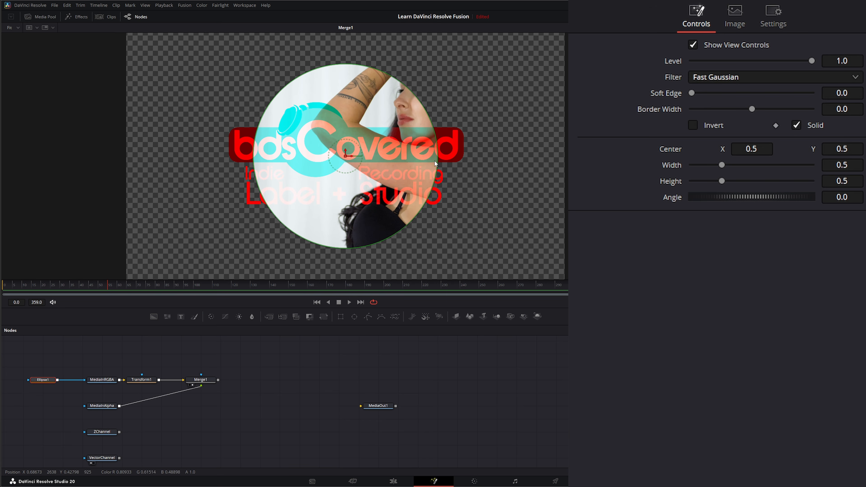
pyautogui.moveTo(436, 164); pyautogui.dragTo(495, 154)
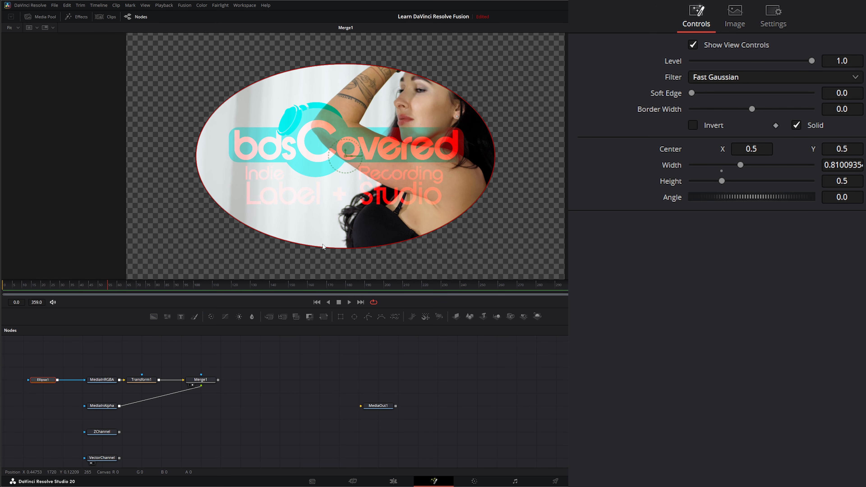
# Play back the elliptically masked composite, restart it from the first frame, and stop playback
pyautogui.click(275, 385)
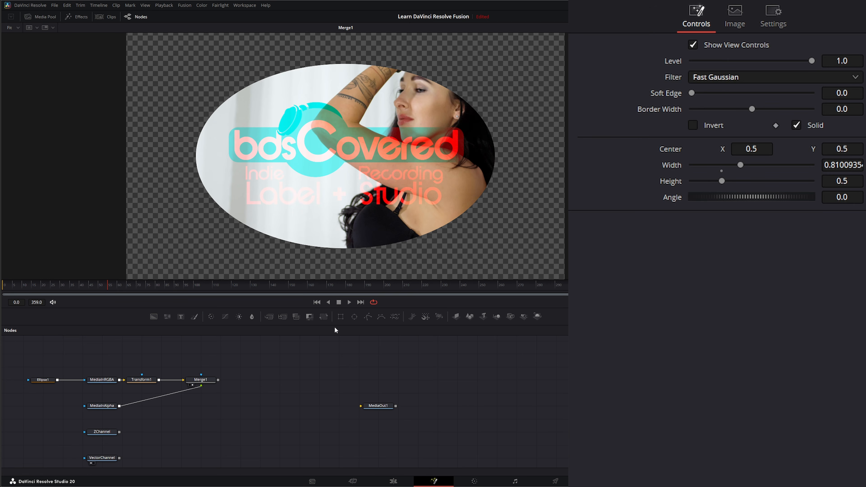
pyautogui.click(348, 302)
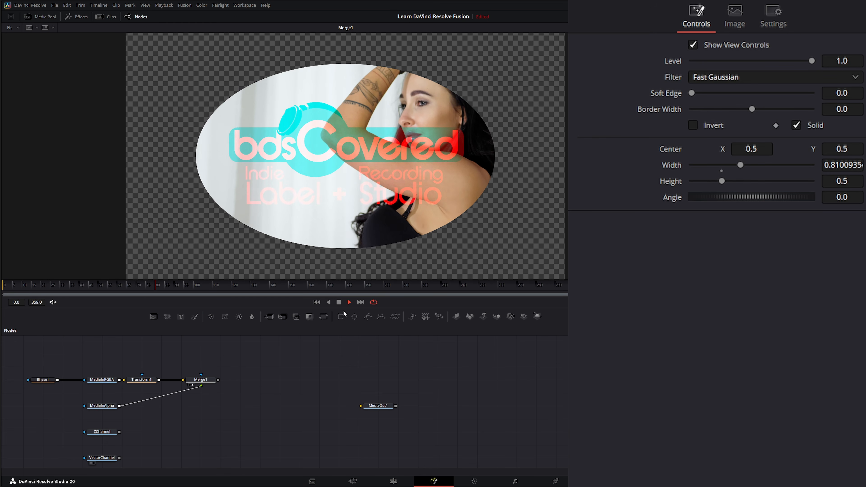
pyautogui.click(339, 303)
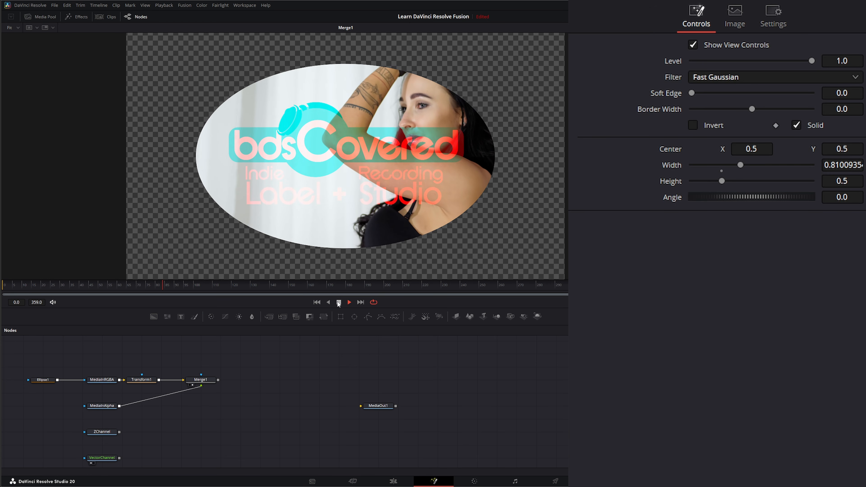
pyautogui.click(316, 303)
pyautogui.press('space')
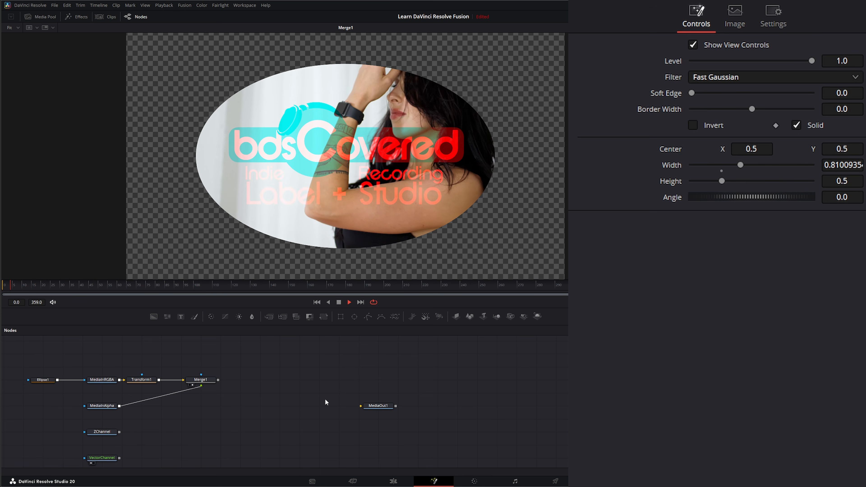
pyautogui.click(338, 302)
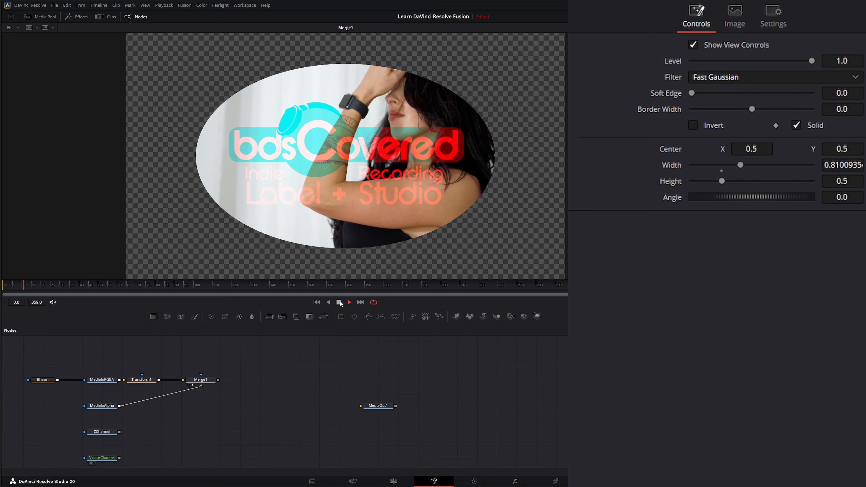
# Return to the first frame, add a Transform node after Merge1, and show it in the viewer
pyautogui.click(317, 302)
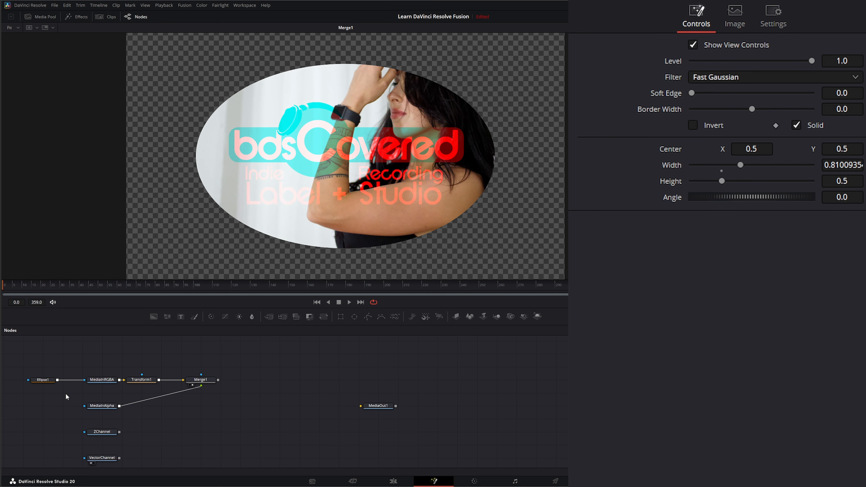
pyautogui.moveTo(137, 416); pyautogui.dragTo(137, 416)
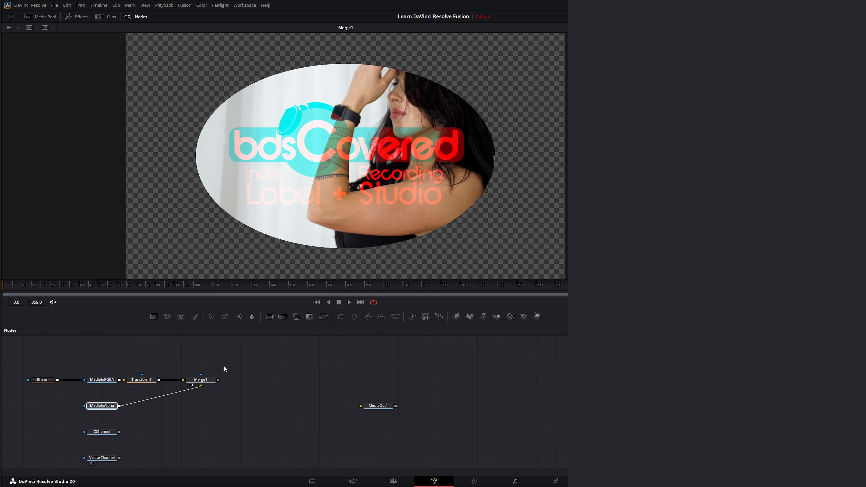
pyautogui.moveTo(323, 316); pyautogui.dragTo(233, 380)
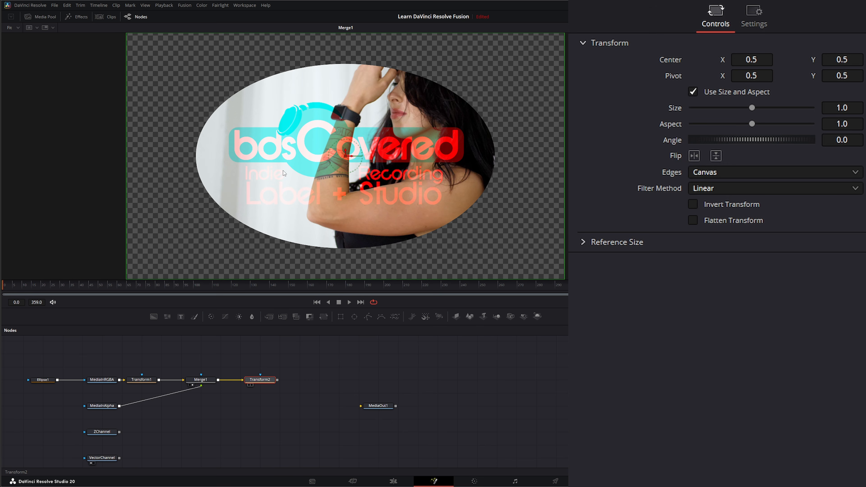
pyautogui.press('2')
# Exclude the red channel from Transform2's processing and set its size to 1.033
pyautogui.click(761, 22)
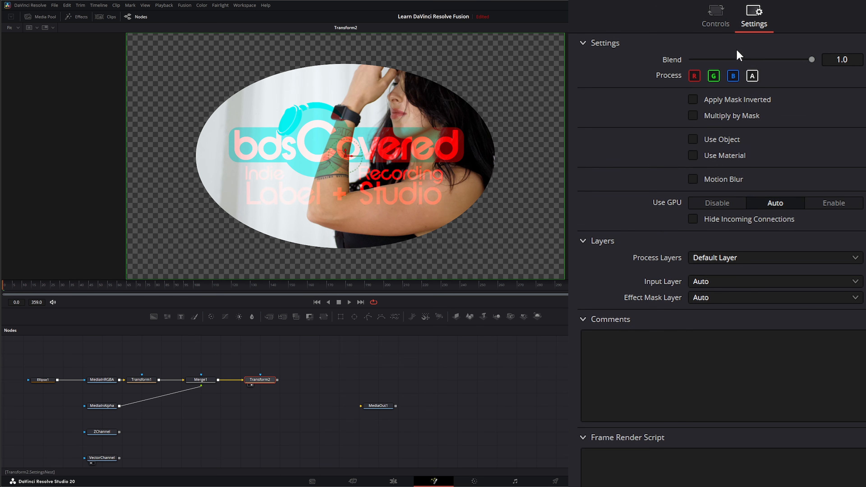
pyautogui.click(694, 76)
pyautogui.click(695, 21)
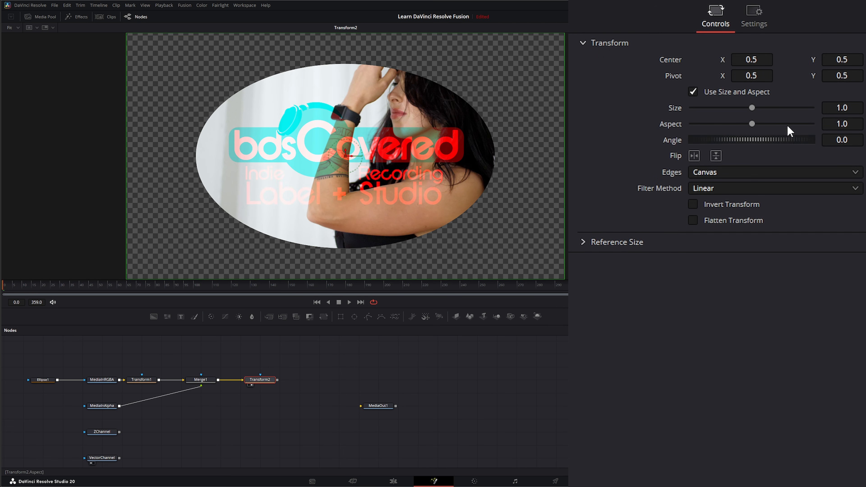
pyautogui.moveTo(840, 106)
pyautogui.mouseDown()
pyautogui.moveTo(865, 106)
pyautogui.moveTo(792, 107)
pyautogui.moveTo(855, 107)
pyautogui.moveTo(829, 108)
pyautogui.mouseUp()
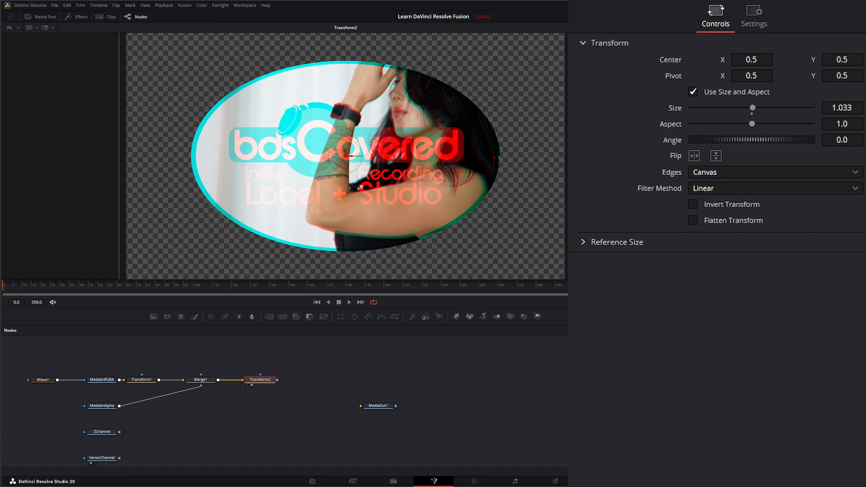
# Inspect the red, green and blue channels of Transform2's output one at a time in the viewer
pyautogui.press('r')
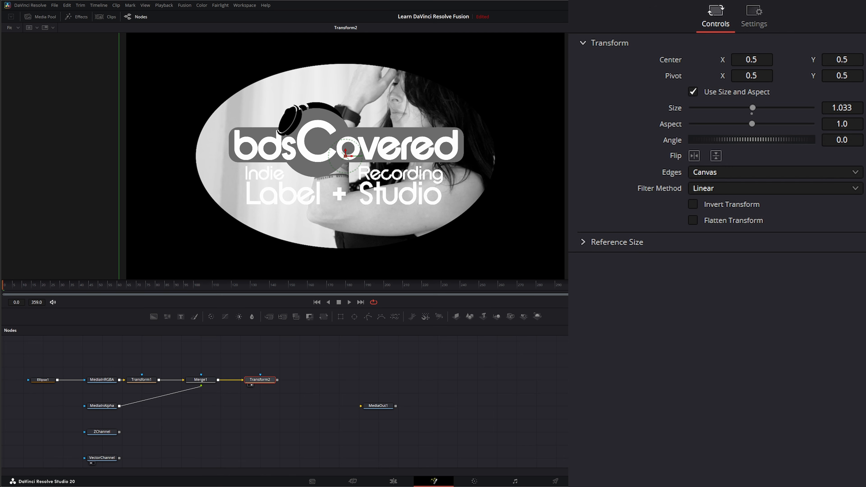
pyautogui.press('g')
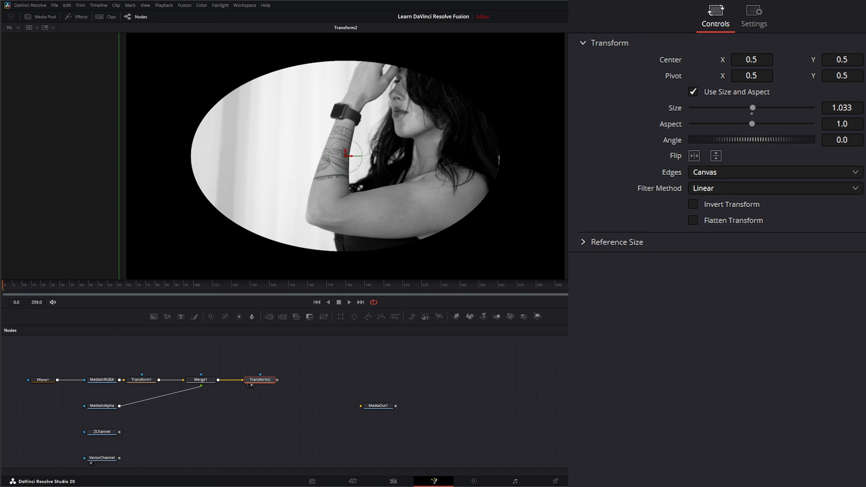
pyautogui.press('b')
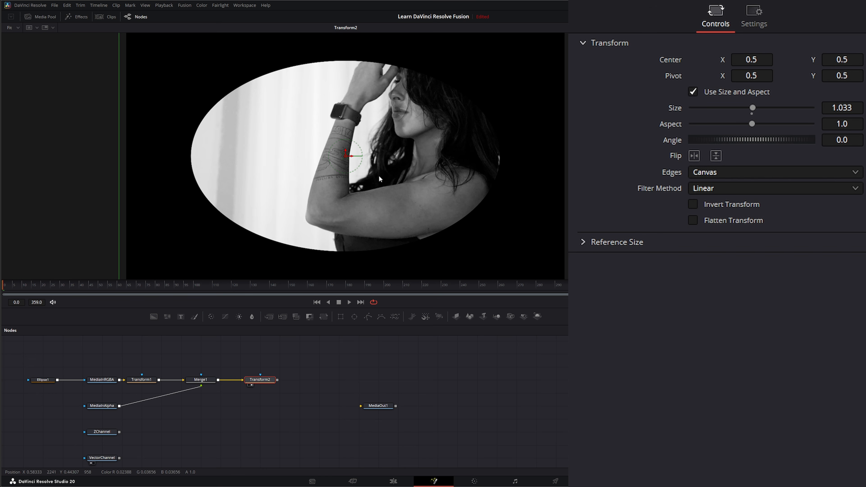
pyautogui.moveTo(70, 414); pyautogui.dragTo(129, 399)
# Enable blue channel processing on Merge1 and return the viewer to full color
pyautogui.click(201, 379)
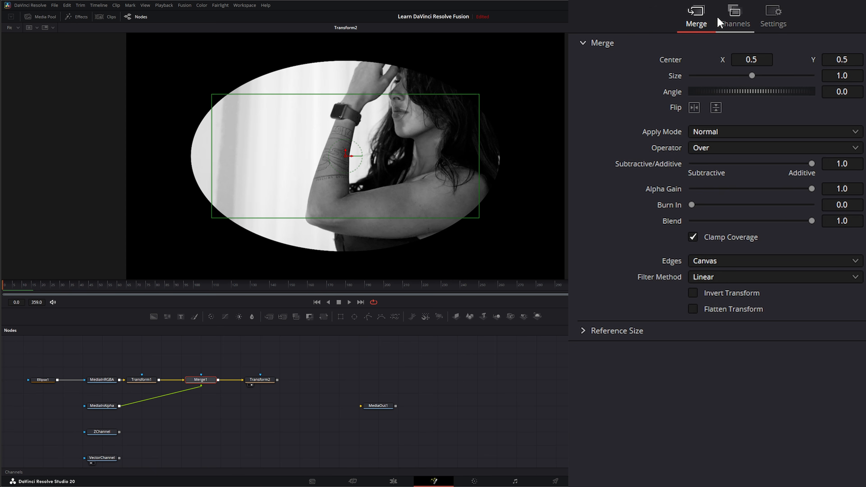
pyautogui.click(743, 21)
pyautogui.click(772, 16)
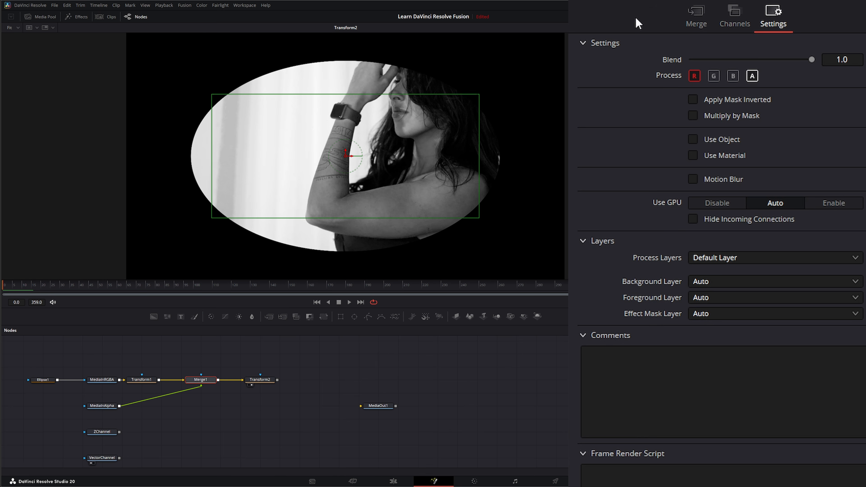
pyautogui.click(733, 76)
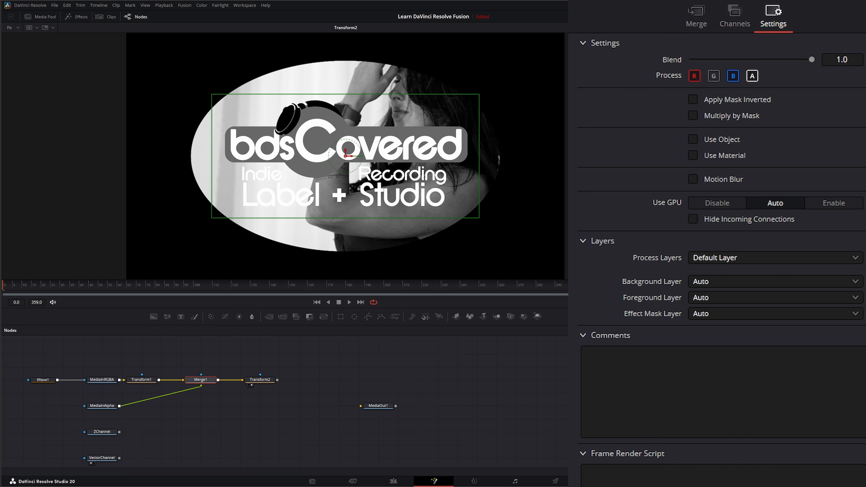
pyautogui.press('c')
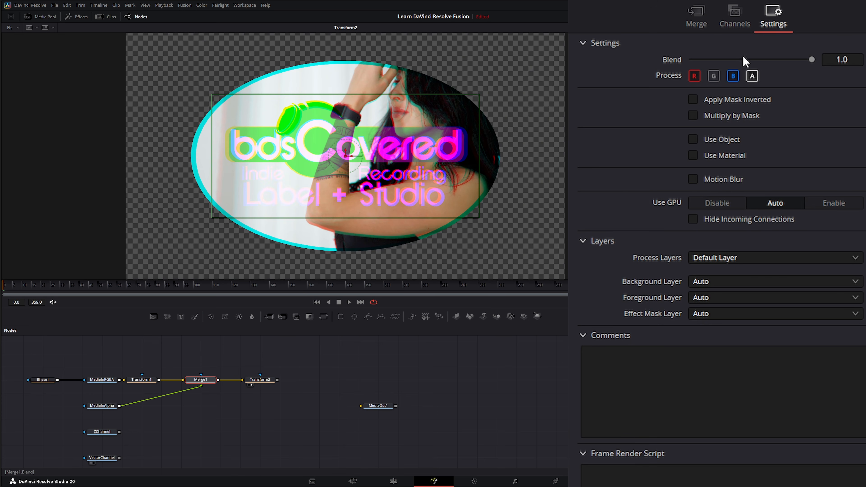
# Set Transform2's size to 1.043
pyautogui.click(699, 17)
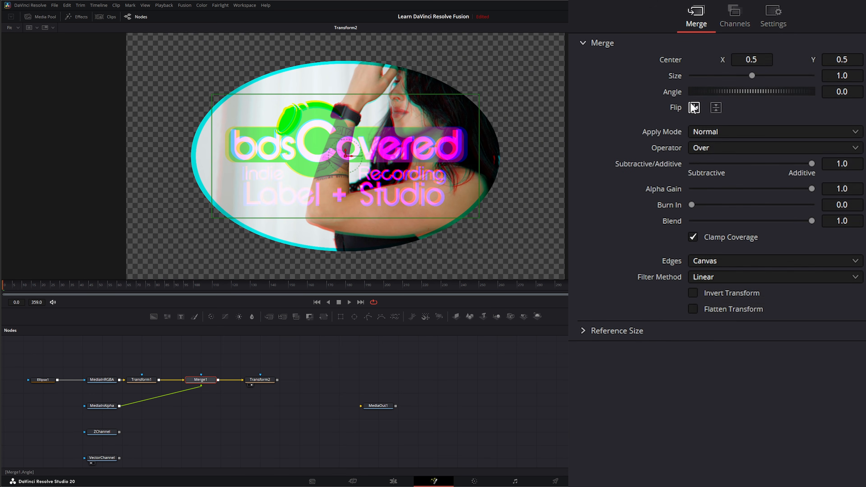
pyautogui.click(269, 379)
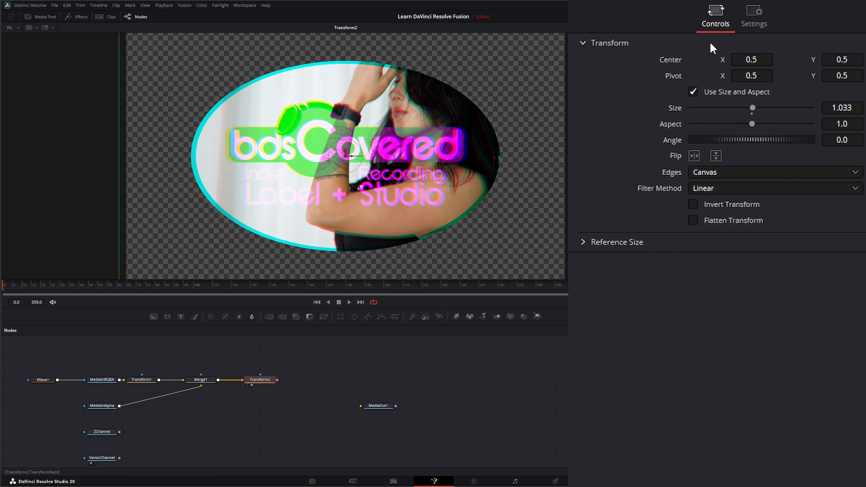
pyautogui.moveTo(849, 108); pyautogui.dragTo(855, 108)
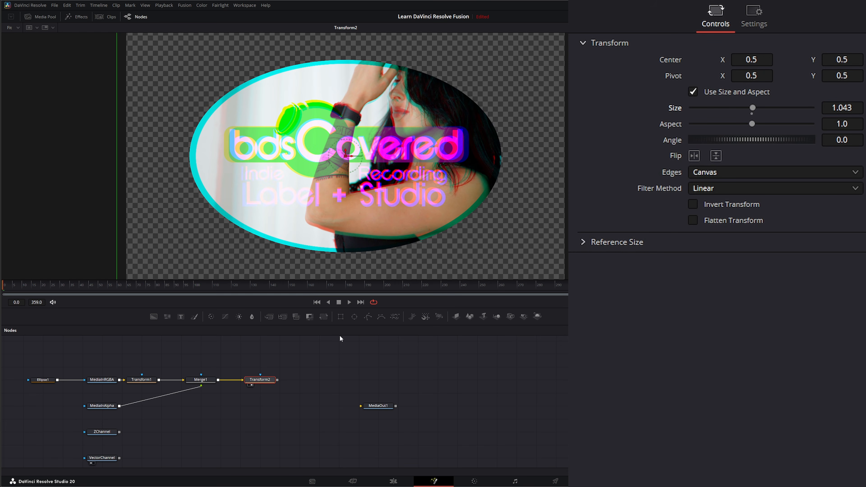
# Add and view a Blur node after Transform2, limited to blue and alpha with a blur size of 15, and preview playback
pyautogui.moveTo(303, 356); pyautogui.dragTo(316, 383)
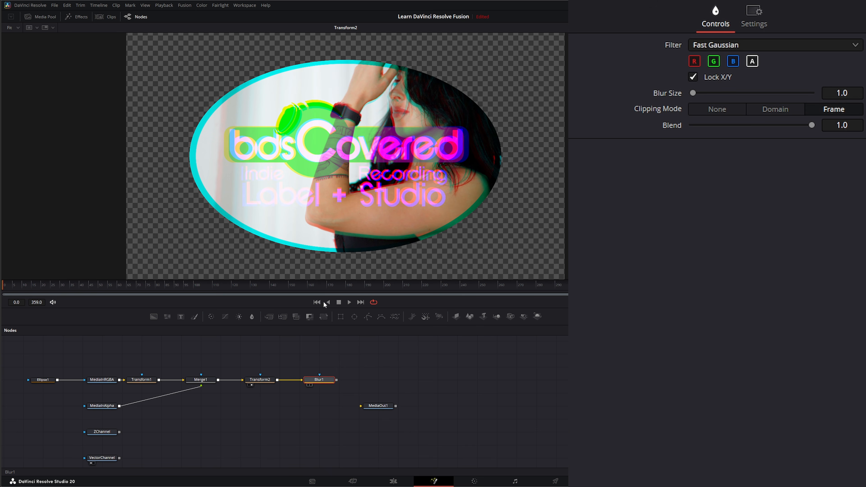
pyautogui.press('1')
pyautogui.click(733, 61)
pyautogui.click(733, 61)
pyautogui.moveTo(694, 94); pyautogui.dragTo(709, 91)
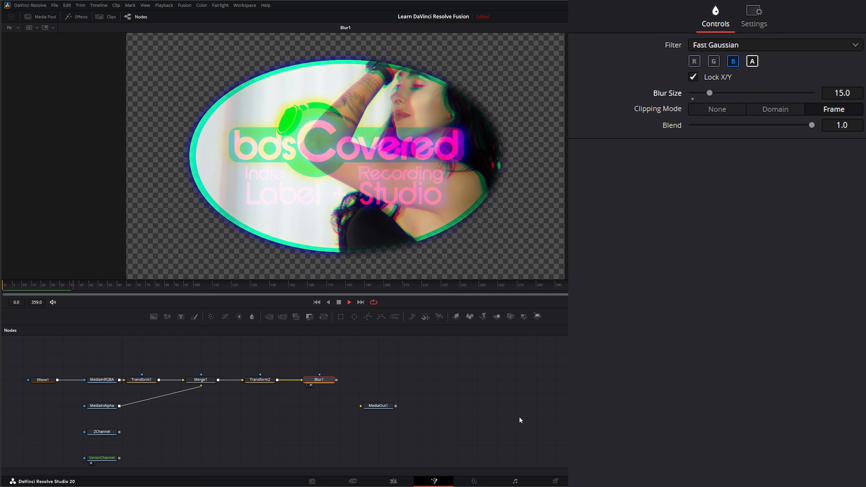
pyautogui.click(339, 302)
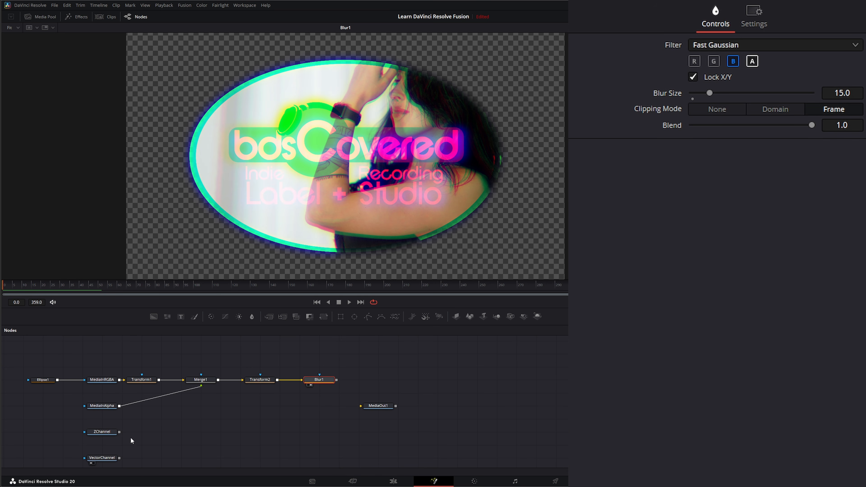
# Show the ZChannel source in the viewer and add a Gamut node after it
pyautogui.click(109, 433)
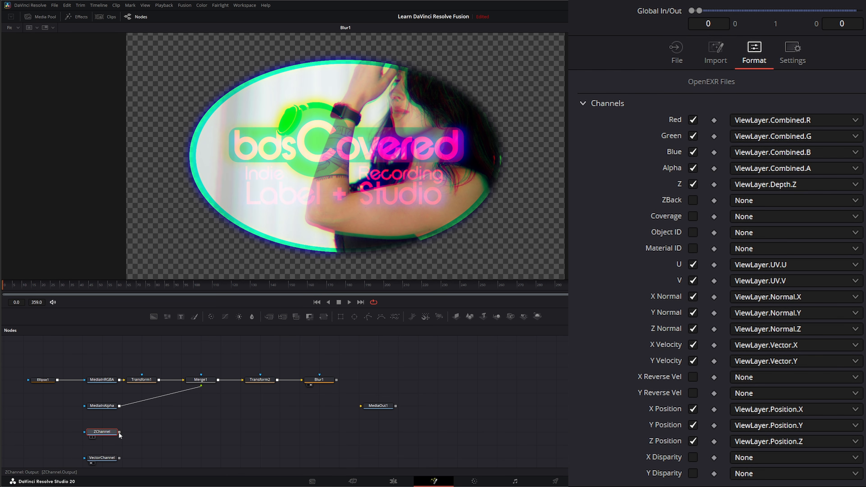
pyautogui.press('2')
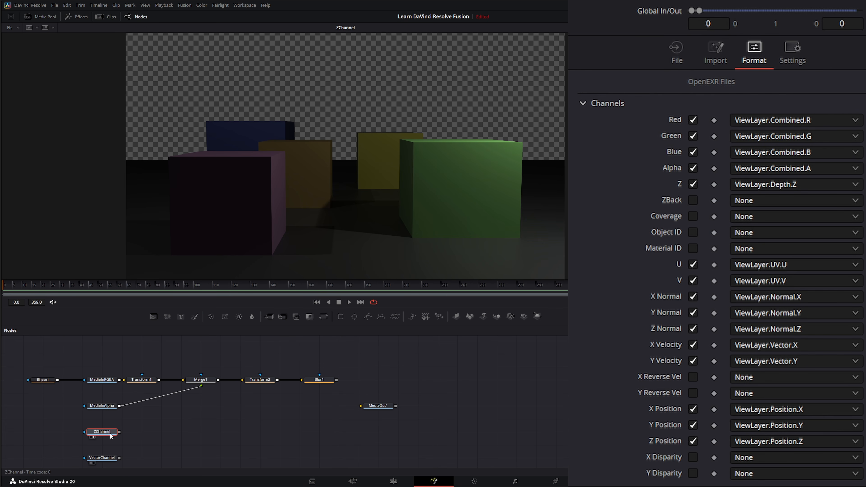
pyautogui.hotkey('shift', 'space')
pyautogui.write('gam')
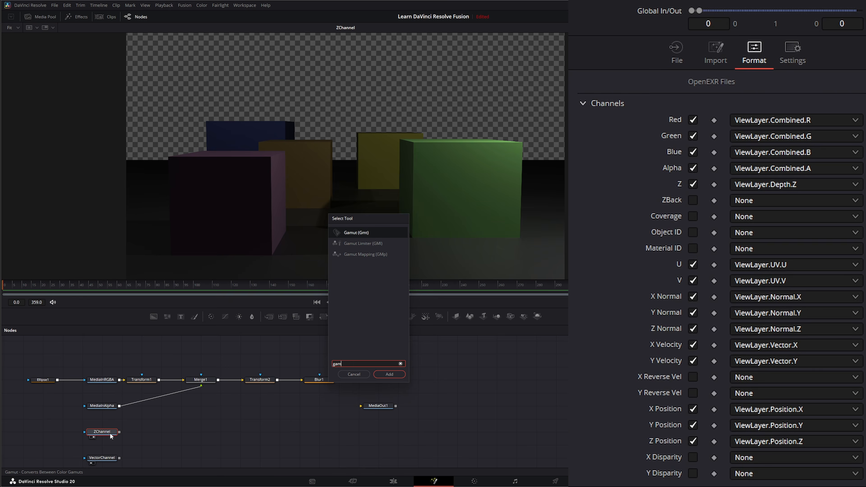
pyautogui.press('Return')
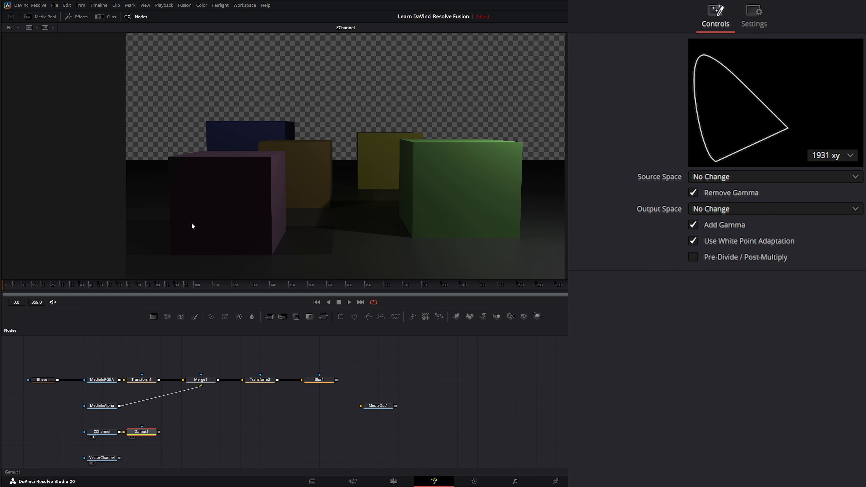
# Set the Gamut node's source space to ACES and its output space to sRGB
pyautogui.click(706, 180)
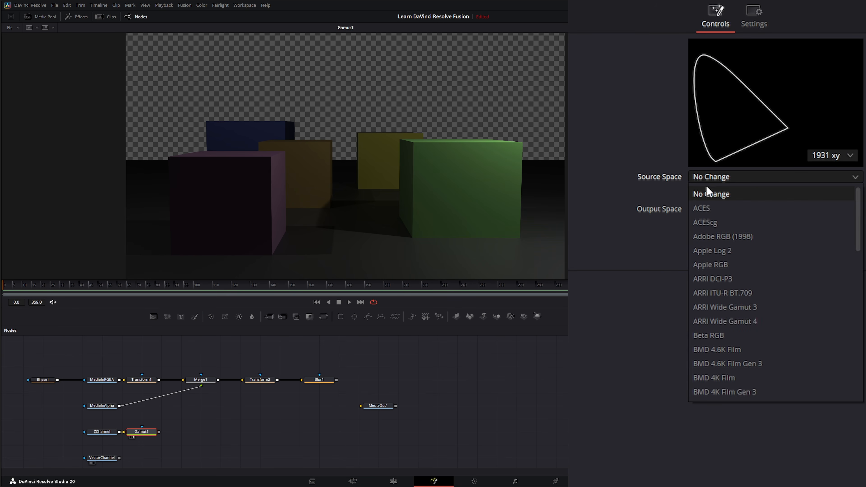
pyautogui.click(723, 206)
pyautogui.click(713, 207)
pyautogui.scroll(-5, 726, 358)
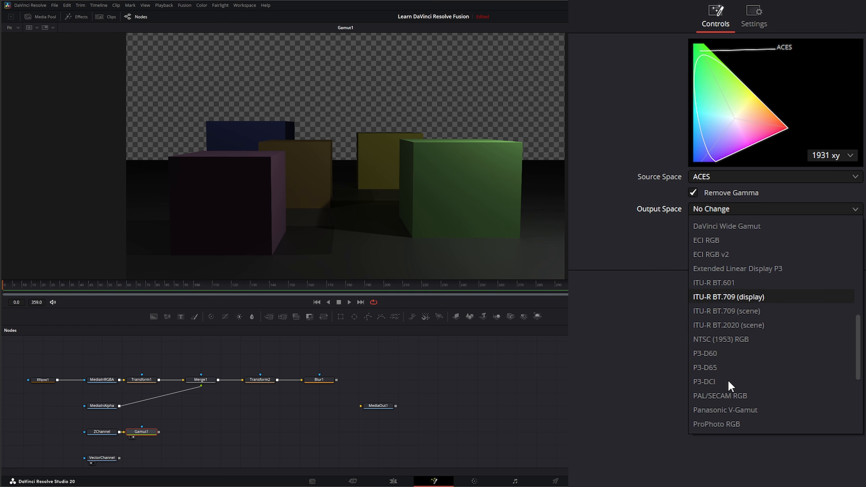
pyautogui.scroll(-3, 727, 379)
pyautogui.click(727, 384)
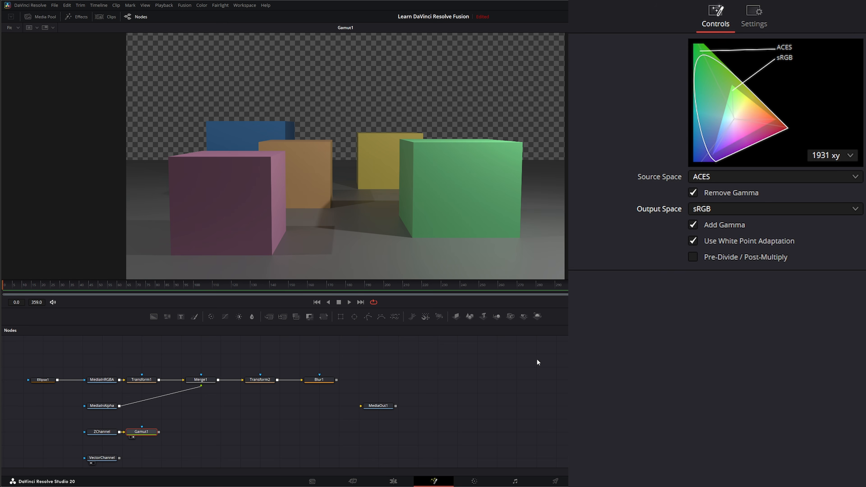
# Add Background and Merge nodes, composite Gamut1 over the black background, and view Merge2
pyautogui.moveTo(153, 431); pyautogui.dragTo(173, 431)
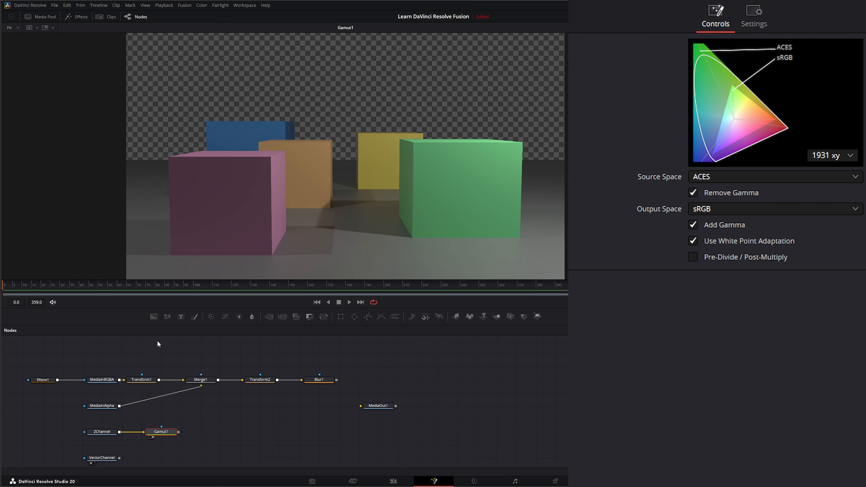
pyautogui.moveTo(153, 316); pyautogui.dragTo(101, 445)
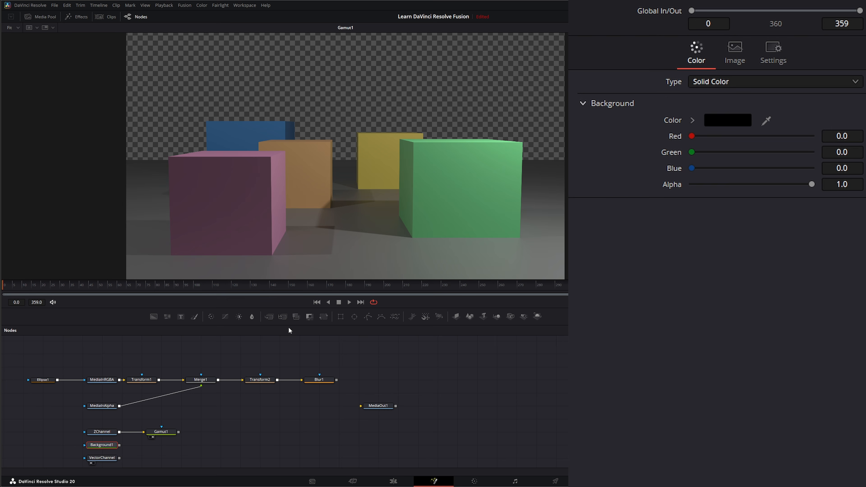
pyautogui.moveTo(269, 317); pyautogui.dragTo(220, 431)
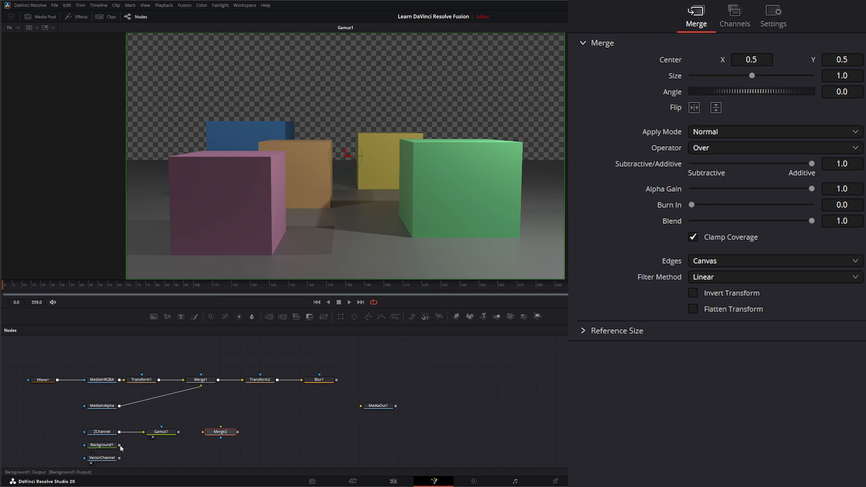
pyautogui.moveTo(119, 445); pyautogui.dragTo(215, 432)
pyautogui.press('1')
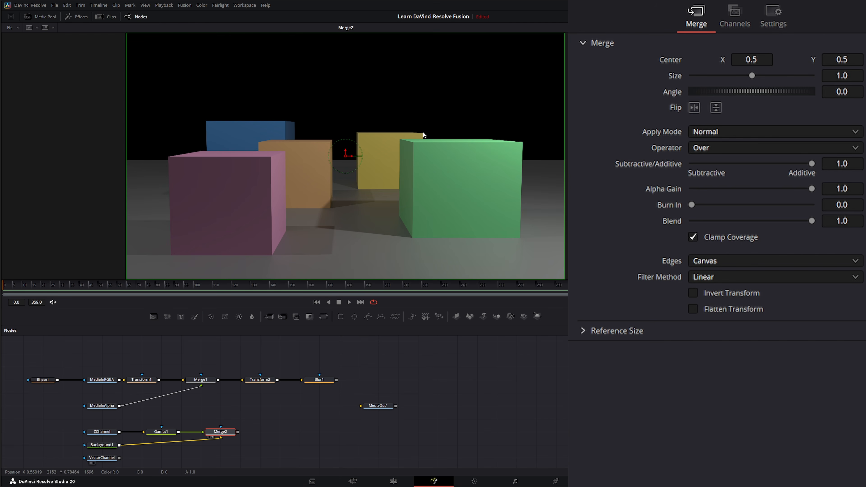
# Compare the ZChannel and Gamut1 outputs in the viewer and review the channels available for display
pyautogui.click(112, 432)
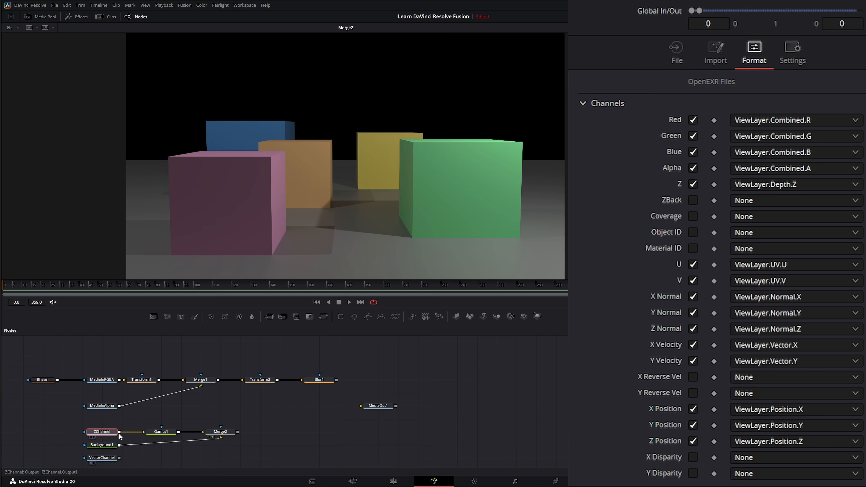
pyautogui.moveTo(73, 426); pyautogui.dragTo(123, 438)
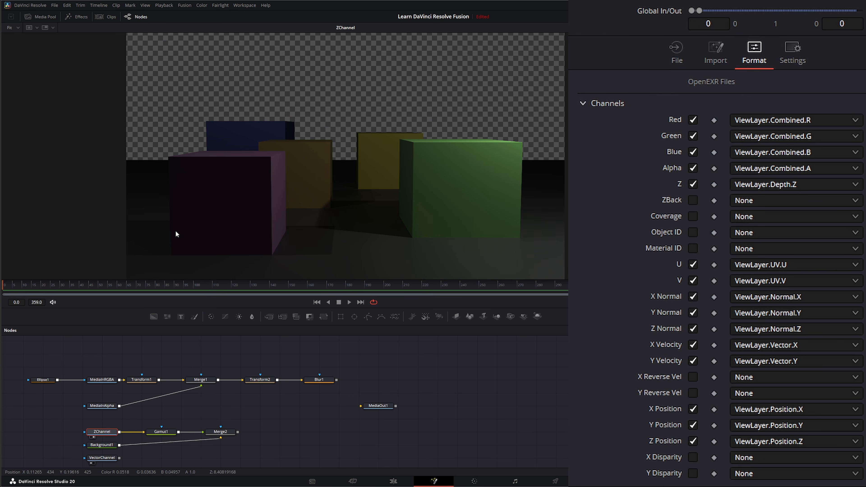
pyautogui.moveTo(165, 432); pyautogui.dragTo(202, 174)
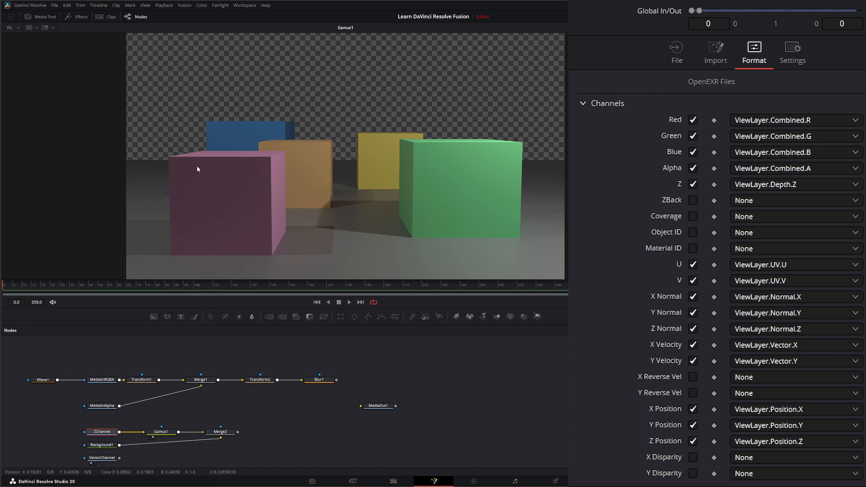
pyautogui.rightClick(196, 165)
pyautogui.moveTo(218, 178)
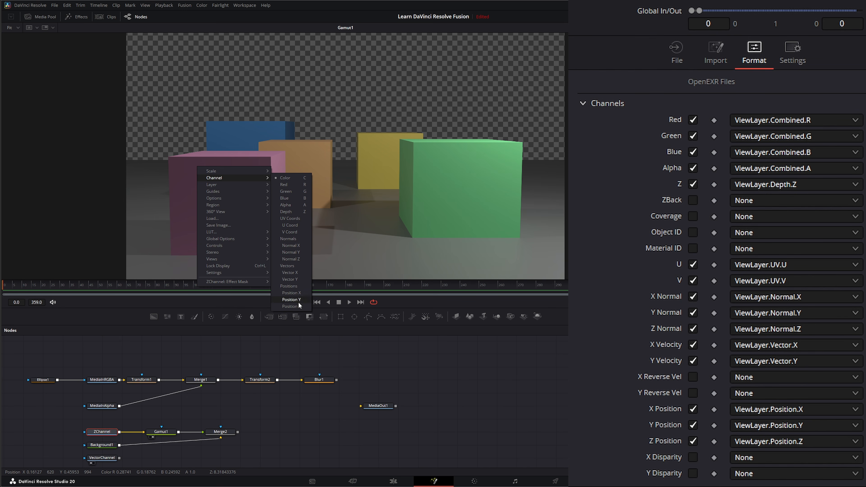
pyautogui.click(253, 402)
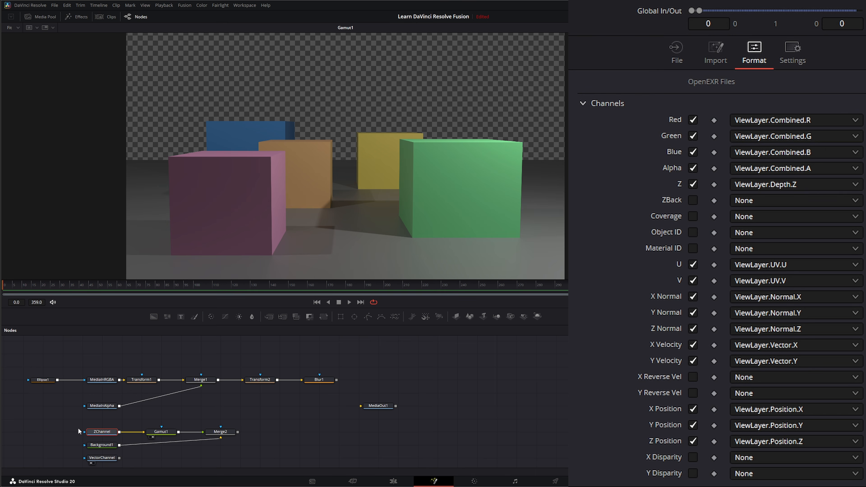
# Review the ZChannel source's file settings and the OpenEXR layers assigned to its Red and Z channels
pyautogui.click(97, 431)
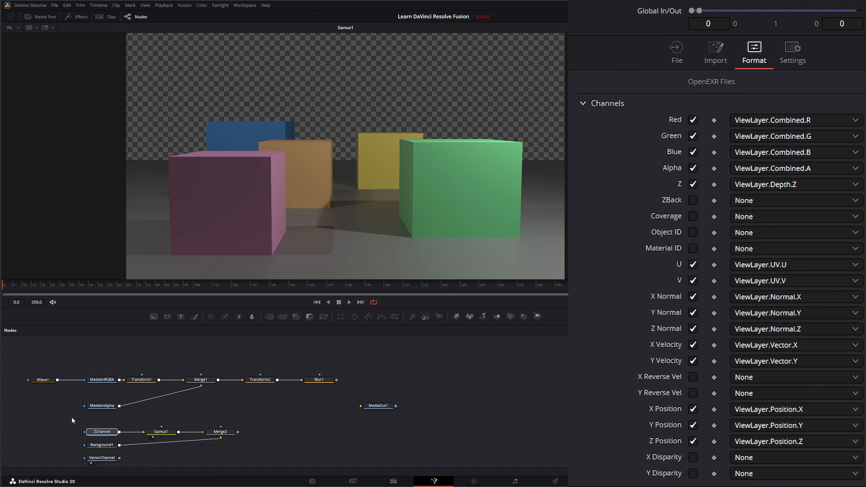
pyautogui.moveTo(125, 440); pyautogui.dragTo(126, 440)
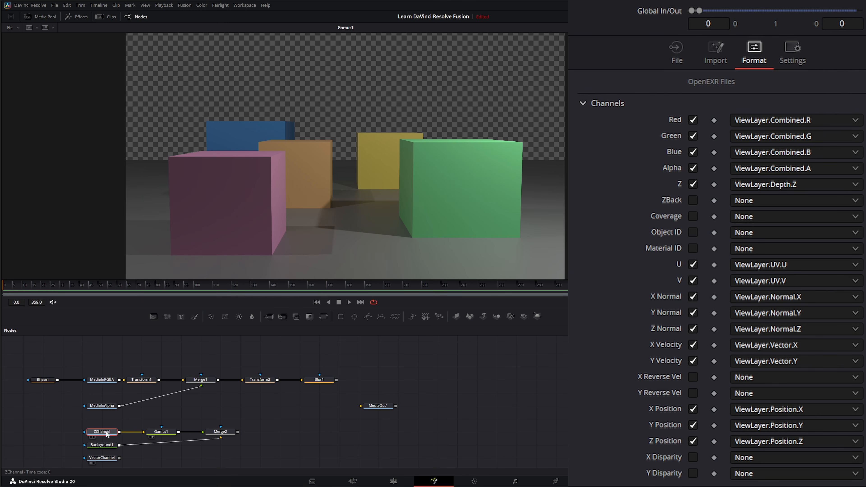
pyautogui.click(676, 53)
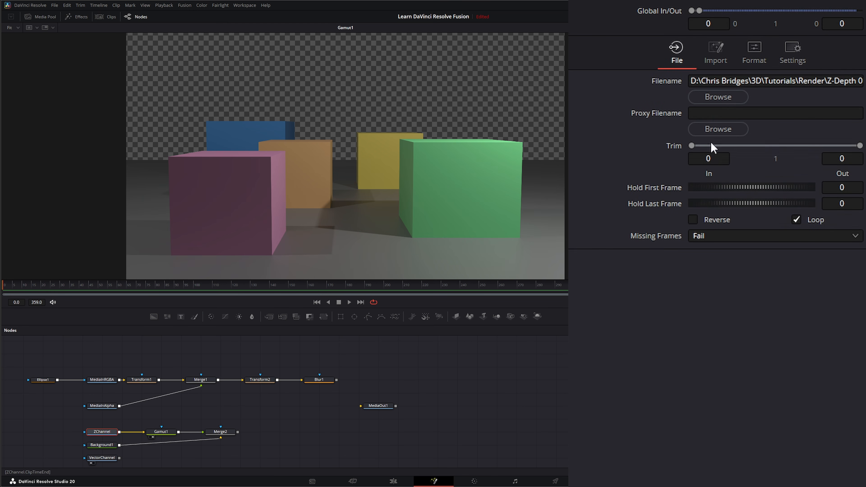
pyautogui.click(755, 55)
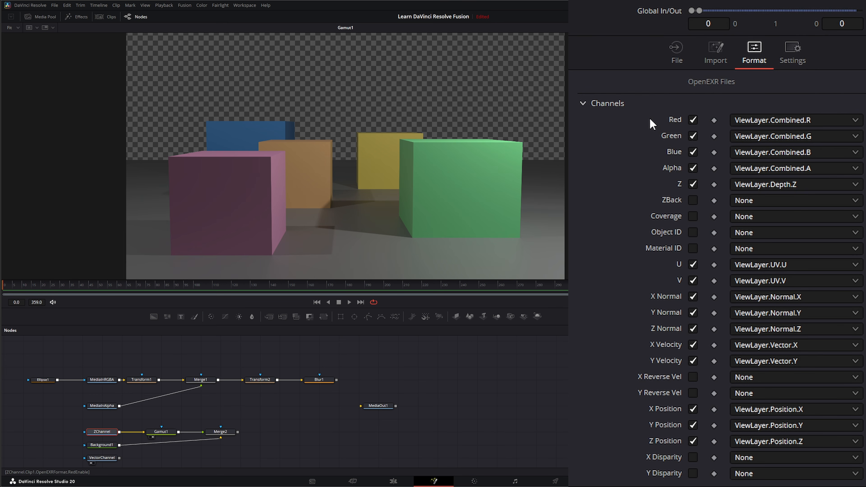
pyautogui.click(759, 121)
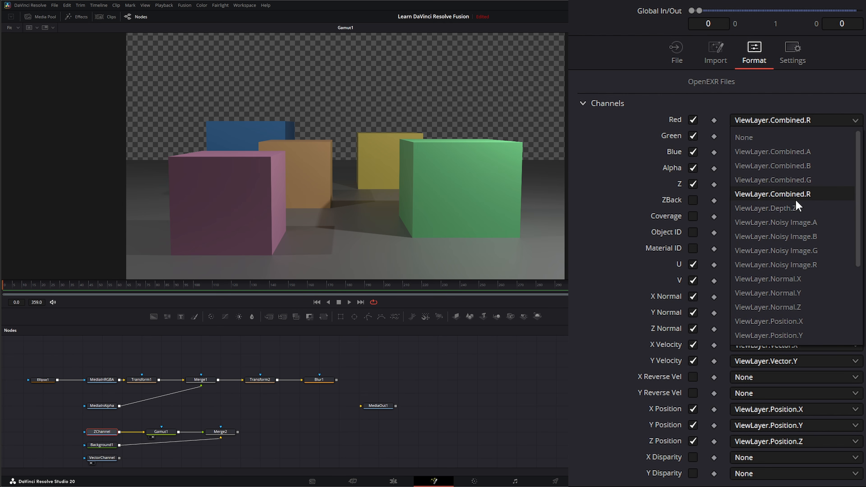
pyautogui.click(678, 184)
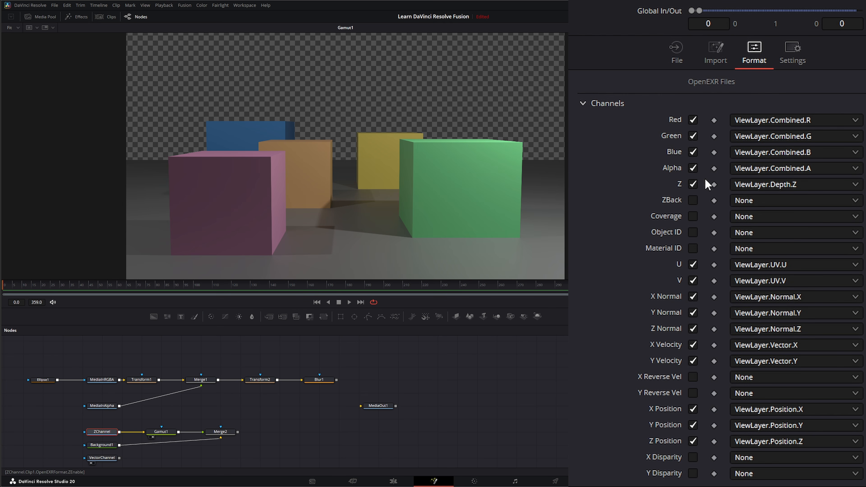
pyautogui.click(757, 185)
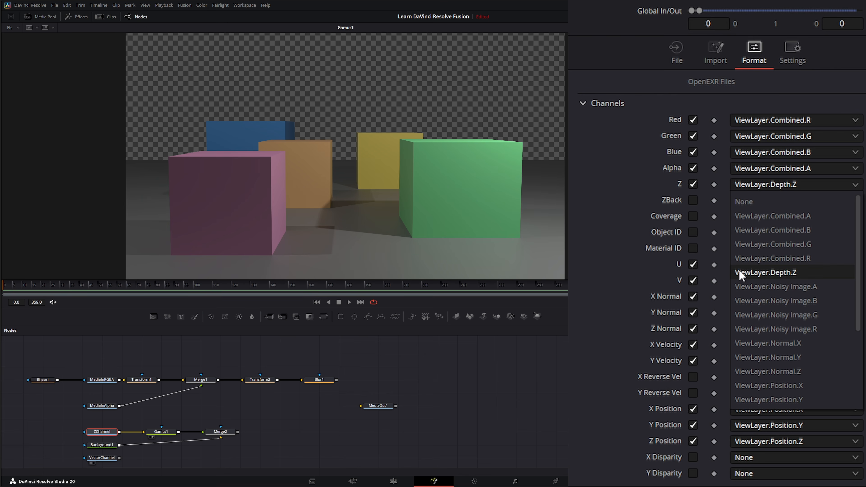
pyautogui.click(790, 272)
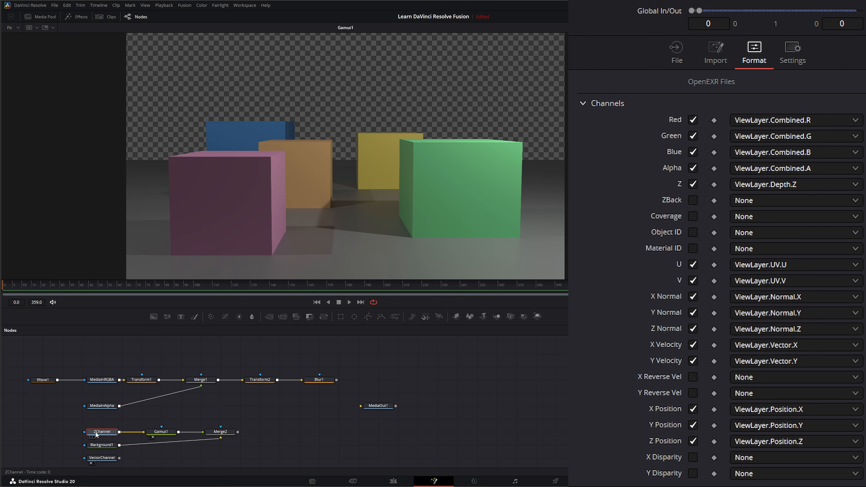
# Disable the Z channel on ZChannel to compare the viewer's available channels, and enable it again
pyautogui.rightClick(190, 189)
pyautogui.moveTo(210, 201)
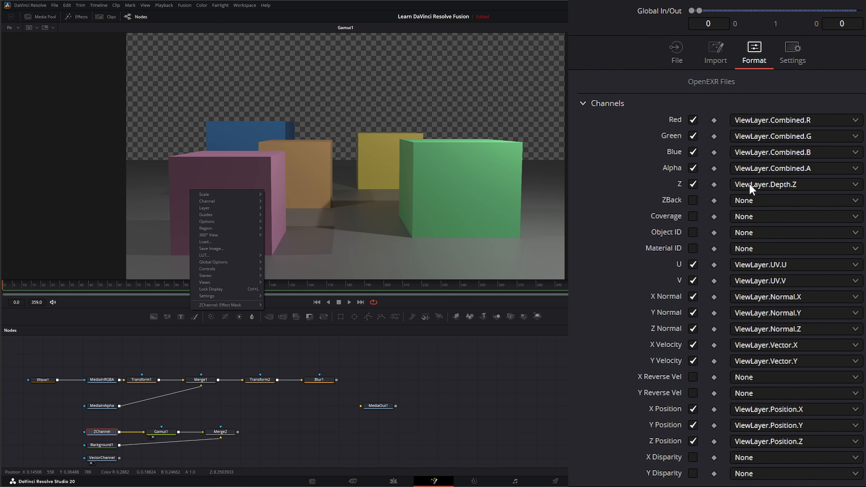
pyautogui.click(693, 184)
pyautogui.rightClick(267, 212)
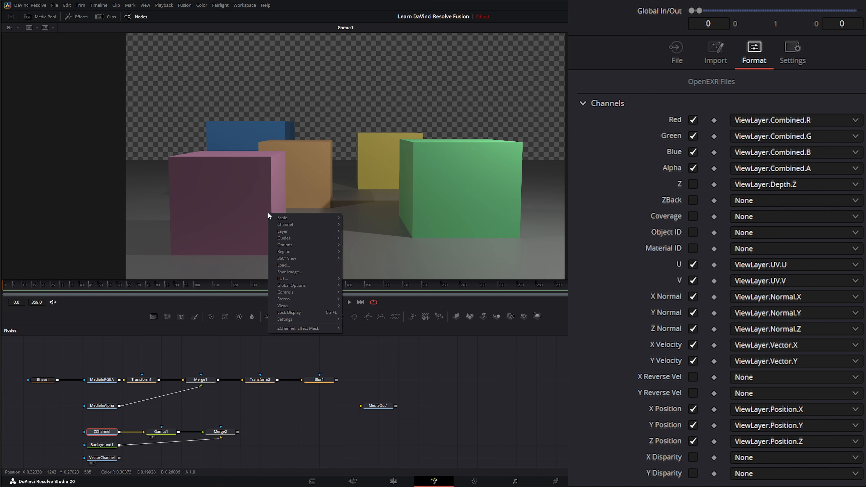
pyautogui.moveTo(284, 223)
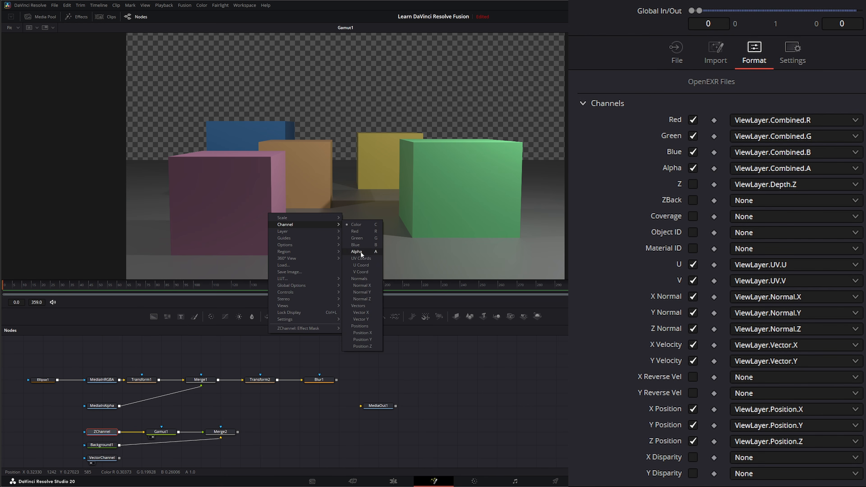
pyautogui.click(693, 184)
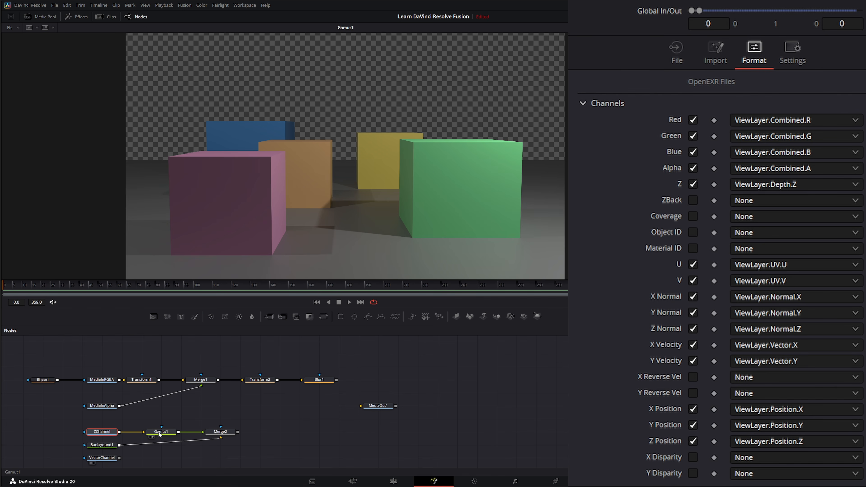
# Move Merge2 farther from Gamut1 and review the channels available for Gamut1 in the viewer
pyautogui.moveTo(220, 433); pyautogui.dragTo(240, 431)
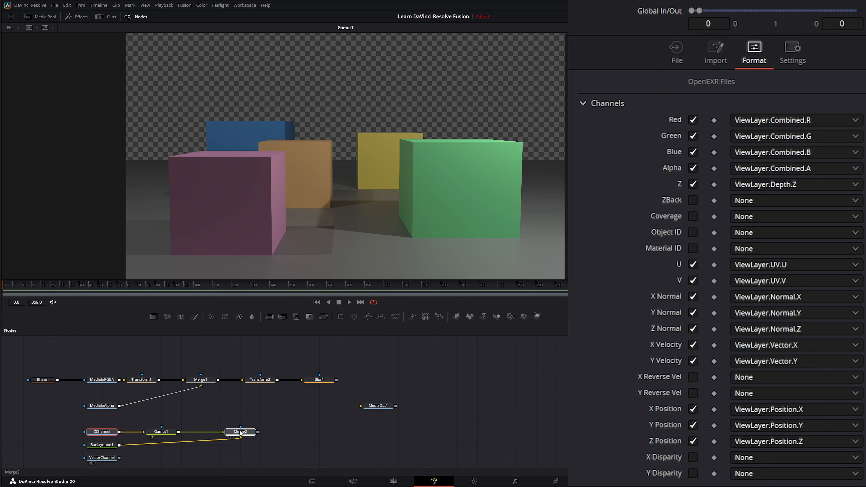
pyautogui.click(247, 433)
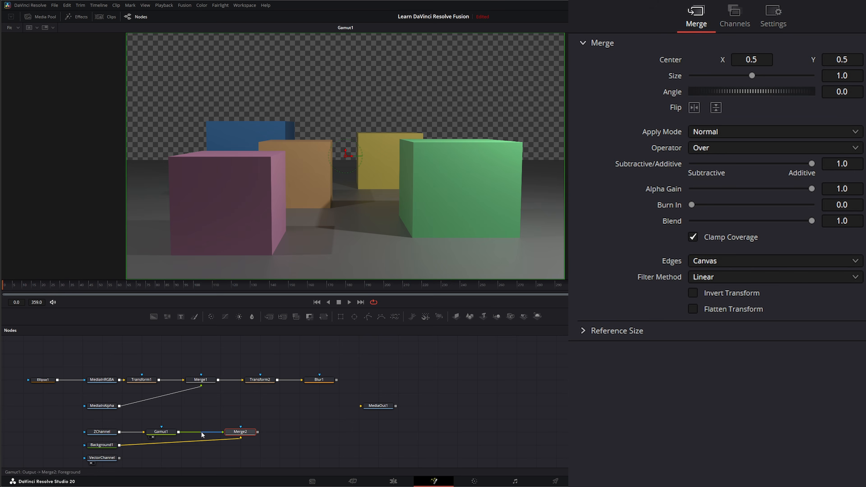
pyautogui.click(165, 433)
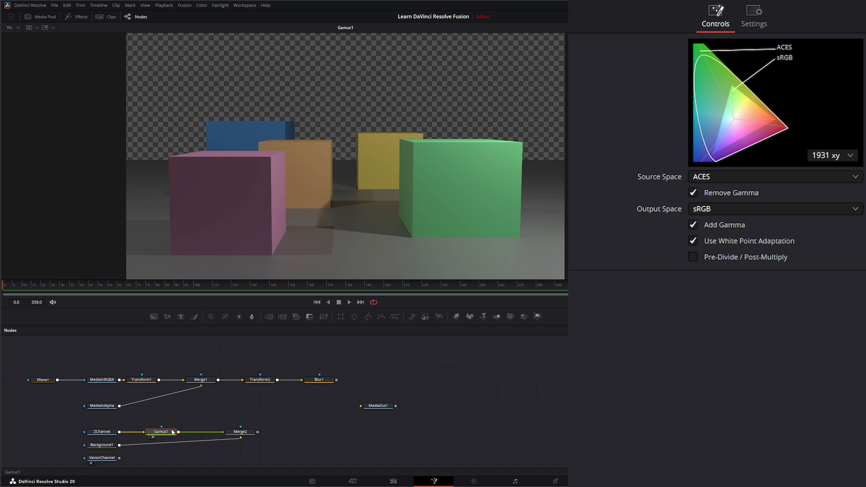
pyautogui.rightClick(203, 178)
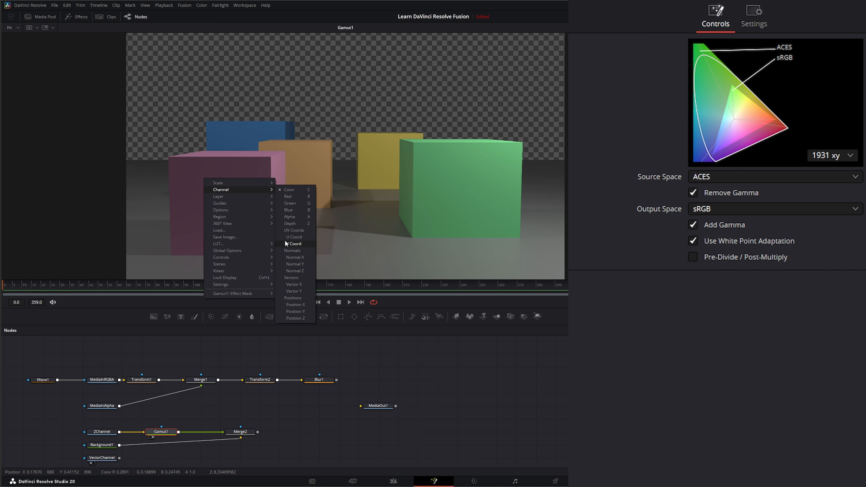
# Show Merge2 in the viewer and examine which channels its output offers for display
pyautogui.click(249, 433)
pyautogui.press('2')
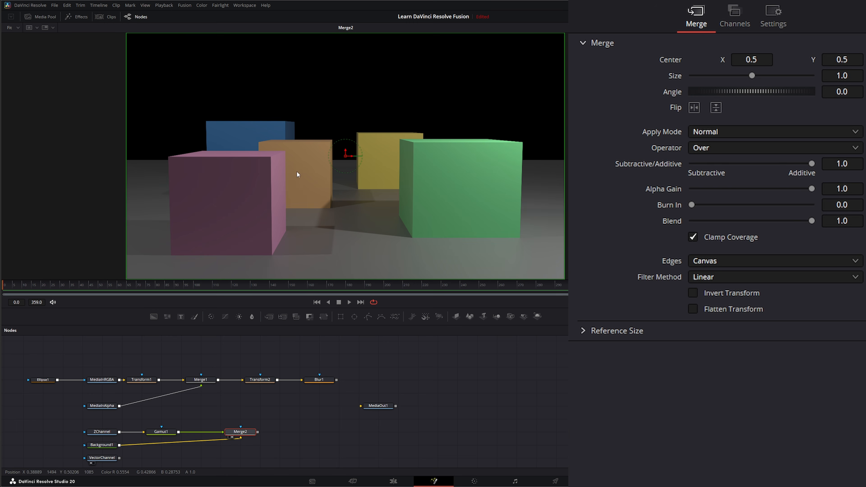
pyautogui.rightClick(234, 177)
pyautogui.moveTo(260, 185)
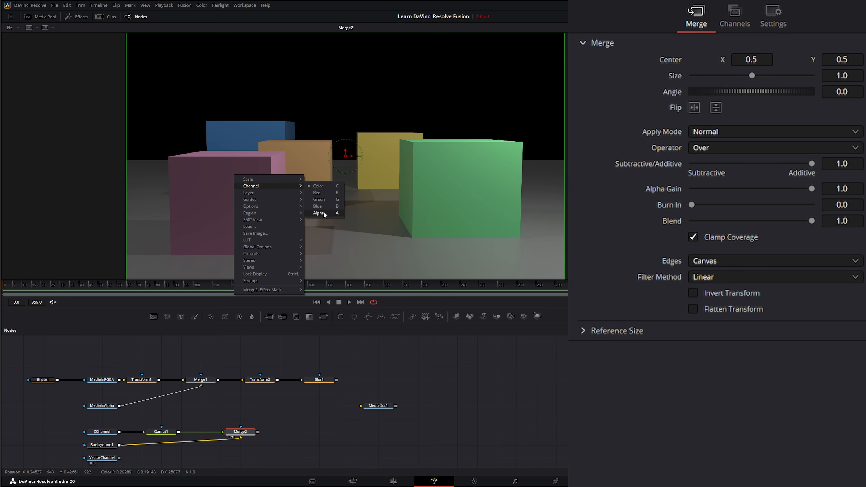
pyautogui.click(257, 443)
pyautogui.moveTo(213, 404); pyautogui.dragTo(278, 444)
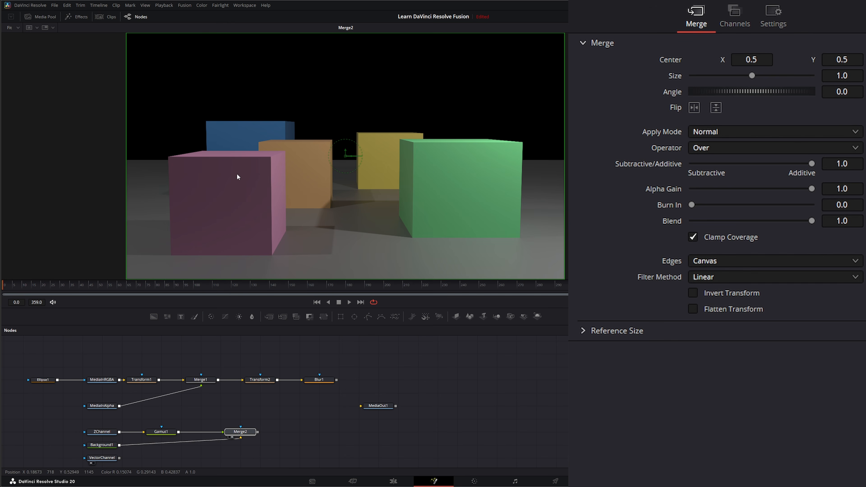
pyautogui.rightClick(220, 180)
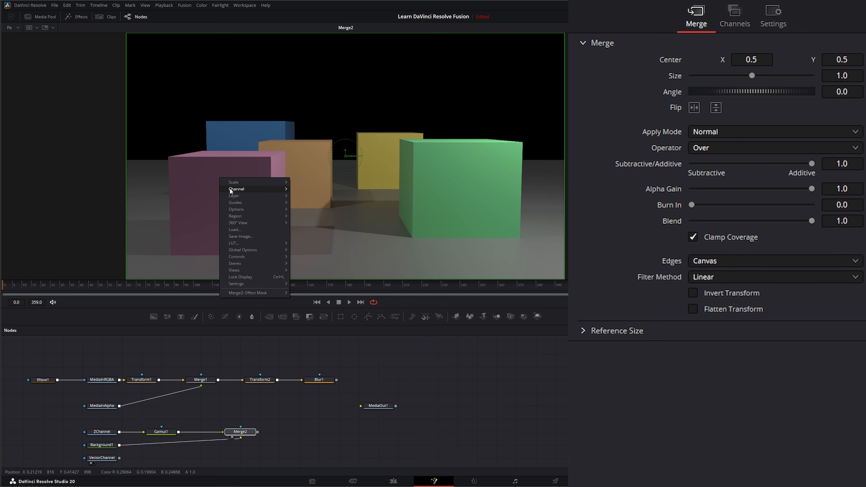
pyautogui.moveTo(238, 189)
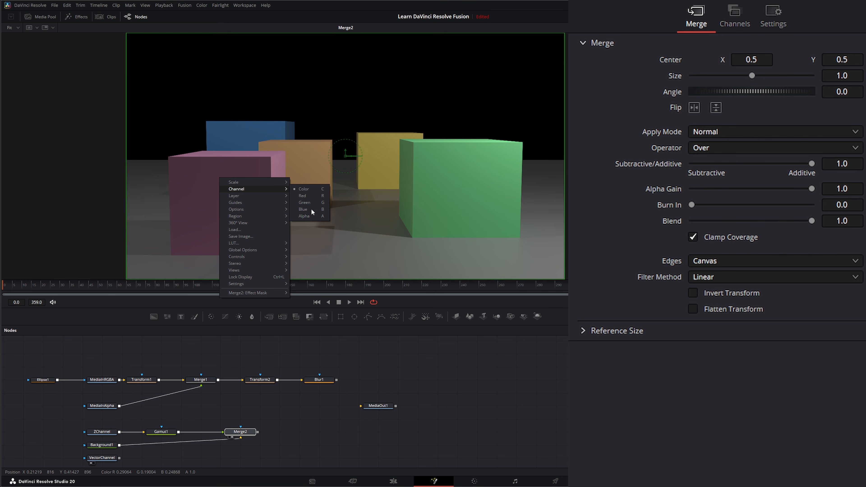
pyautogui.click(235, 432)
pyautogui.rightClick(235, 197)
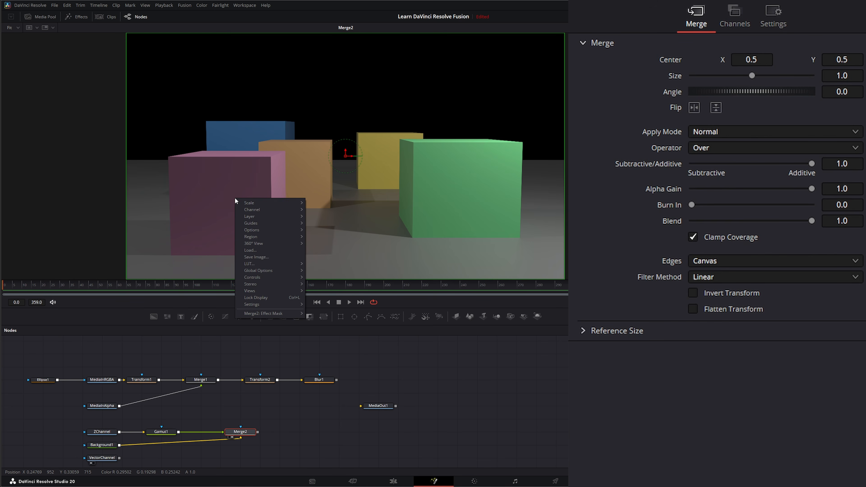
pyautogui.moveTo(246, 210)
pyautogui.moveTo(258, 432); pyautogui.dragTo(311, 415)
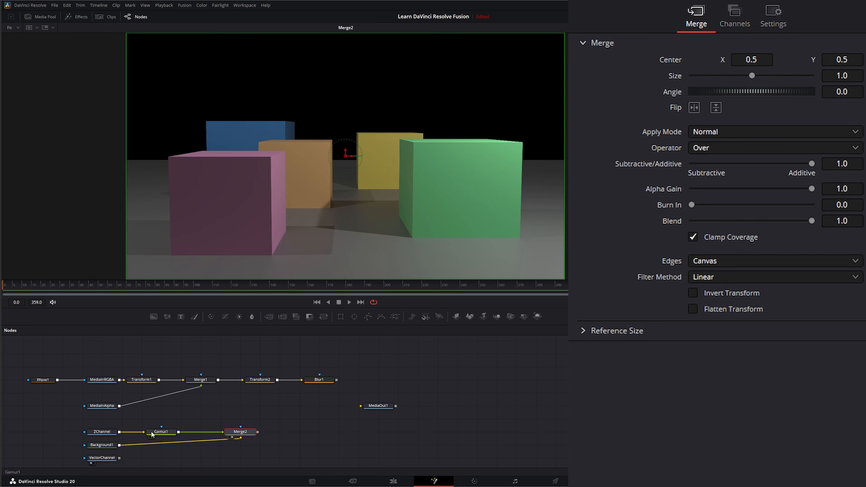
# Show Gamut1 in the viewer and examine its available channels for comparison with Merge2
pyautogui.click(167, 432)
pyautogui.rightClick(208, 157)
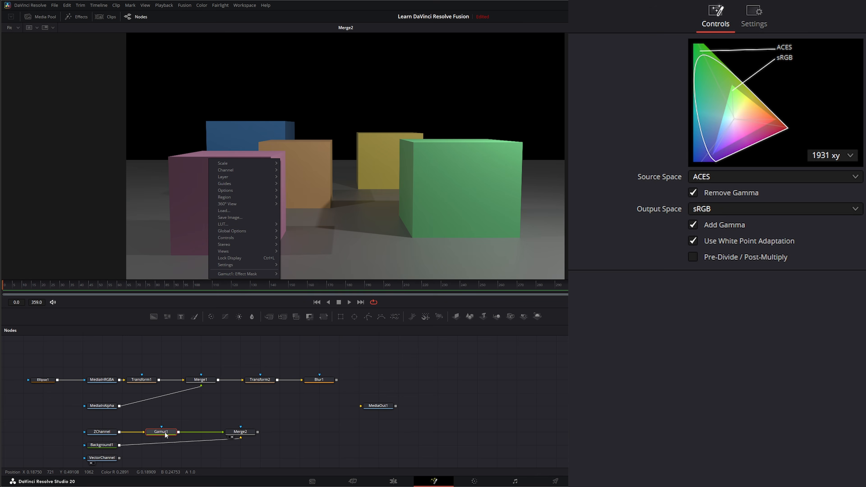
pyautogui.moveTo(165, 432); pyautogui.dragTo(217, 191)
pyautogui.rightClick(231, 175)
pyautogui.moveTo(252, 186)
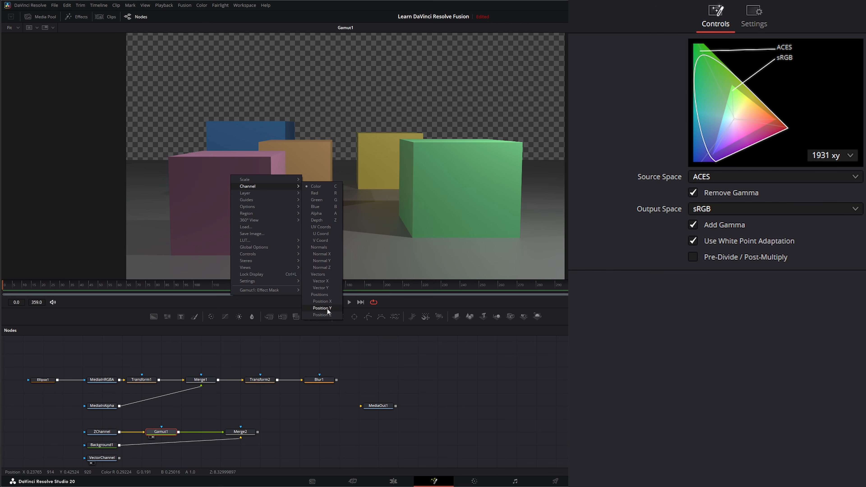
pyautogui.moveTo(179, 432); pyautogui.dragTo(207, 414)
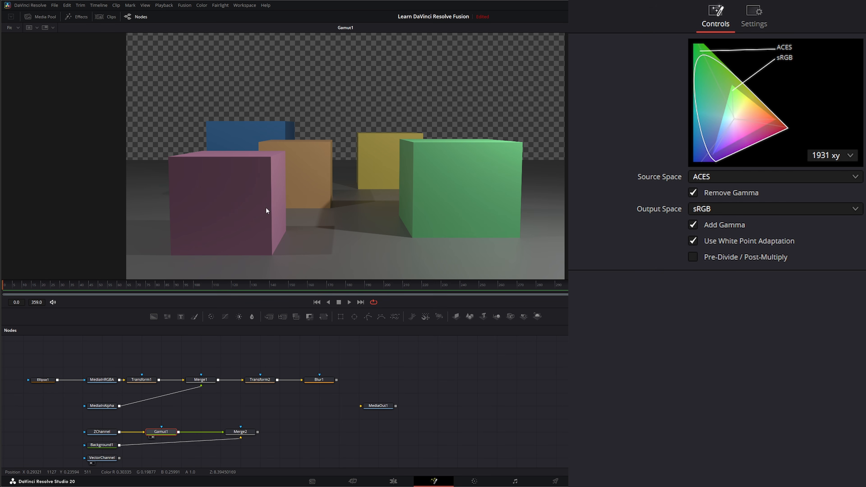
# Move Gamut1 closer to ZChannel, insert a Depth Blur node between Gamut1 and Merge2, and view Merge2
pyautogui.click(103, 432)
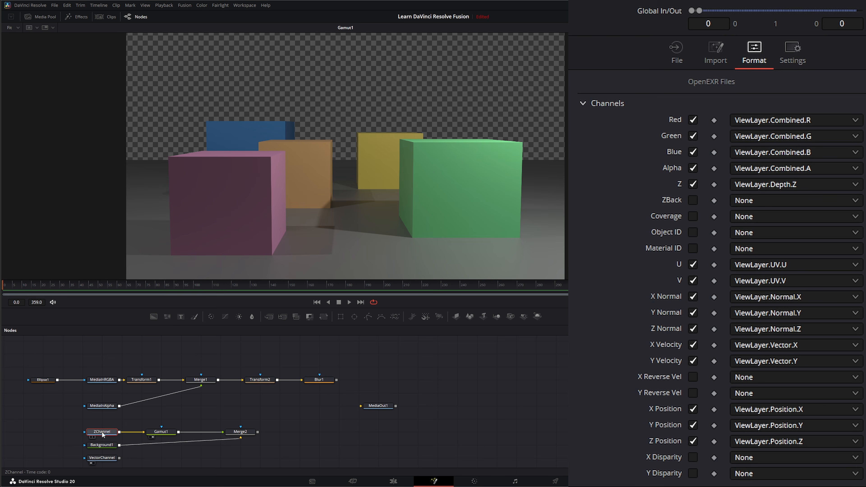
pyautogui.moveTo(167, 433); pyautogui.dragTo(147, 434)
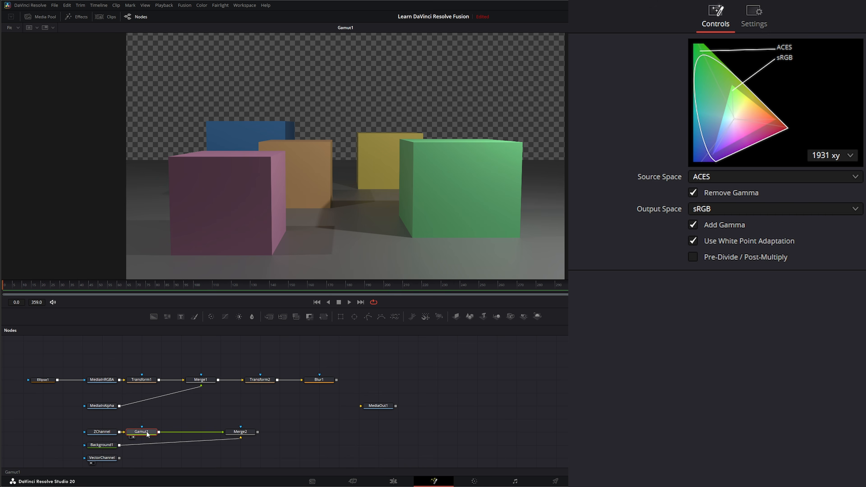
pyautogui.hotkey('shift', 'space')
pyautogui.write('depth')
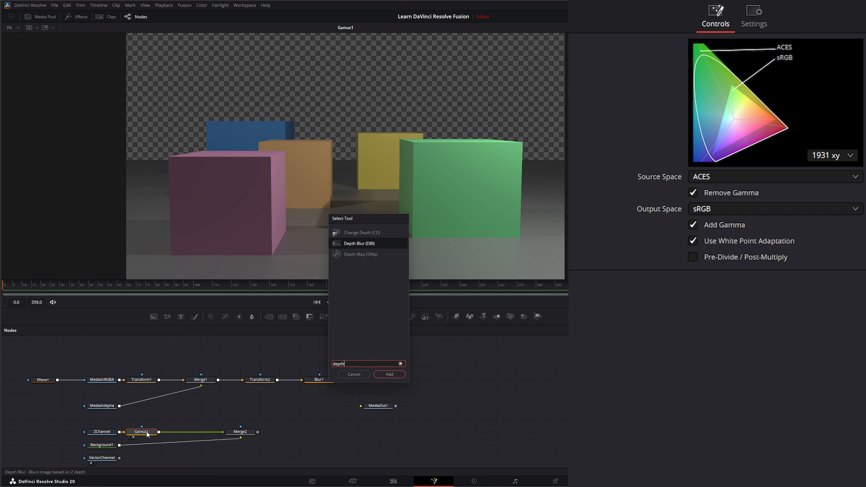
pyautogui.press('Return')
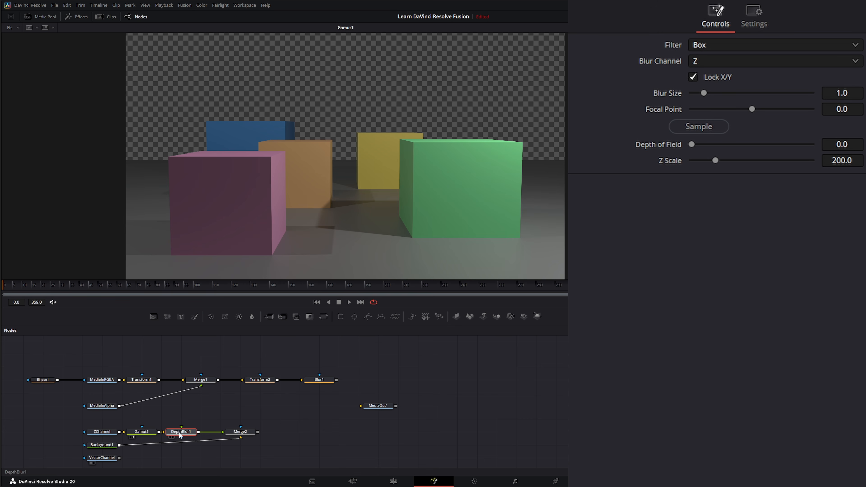
pyautogui.moveTo(228, 184); pyautogui.dragTo(235, 190)
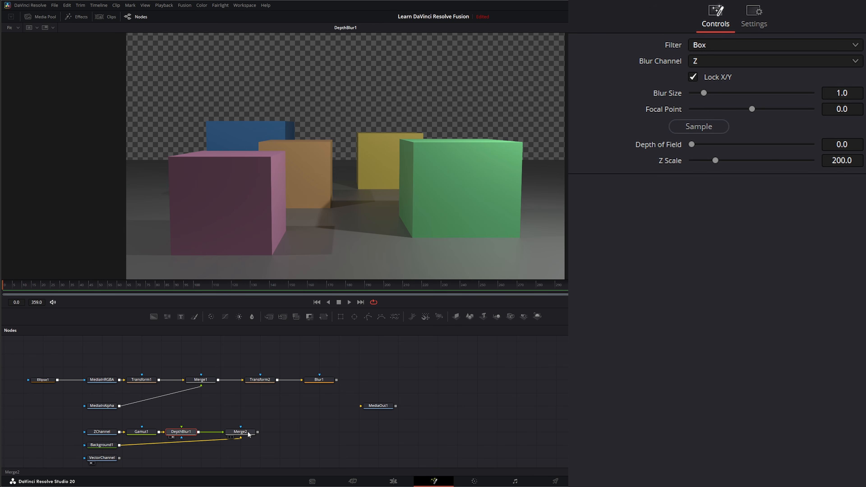
pyautogui.moveTo(248, 432); pyautogui.dragTo(274, 195)
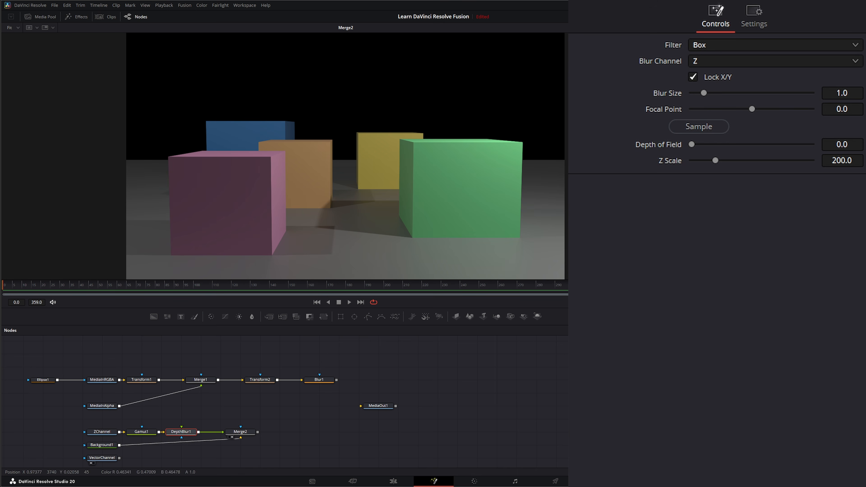
# Use Z as the Depth Blur node's blur channel and set its blur size to 4
pyautogui.click(703, 62)
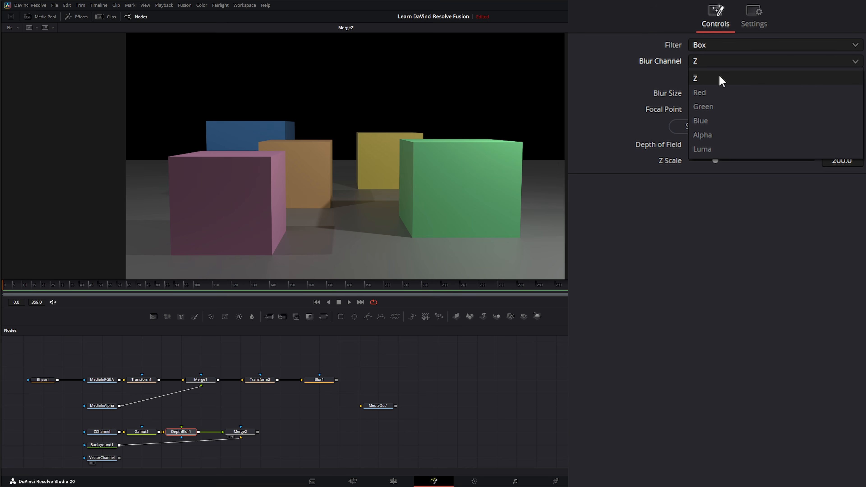
pyautogui.click(705, 78)
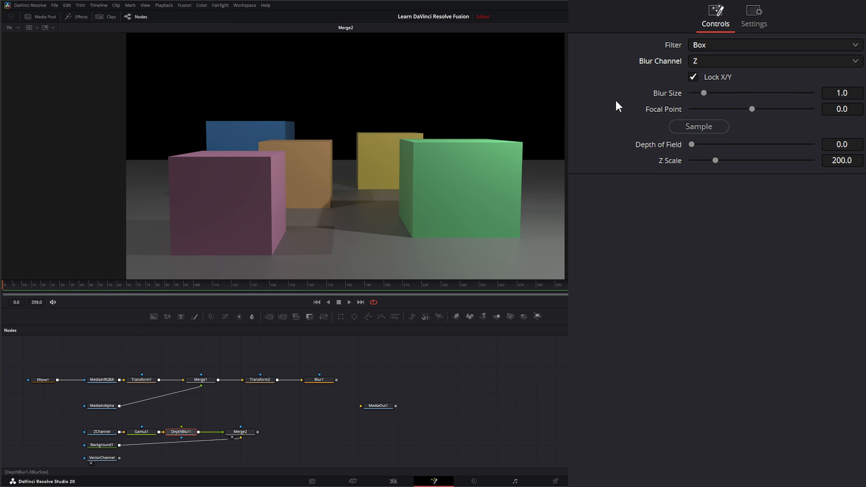
pyautogui.click(851, 93)
pyautogui.write('4')
pyautogui.press('Tab')
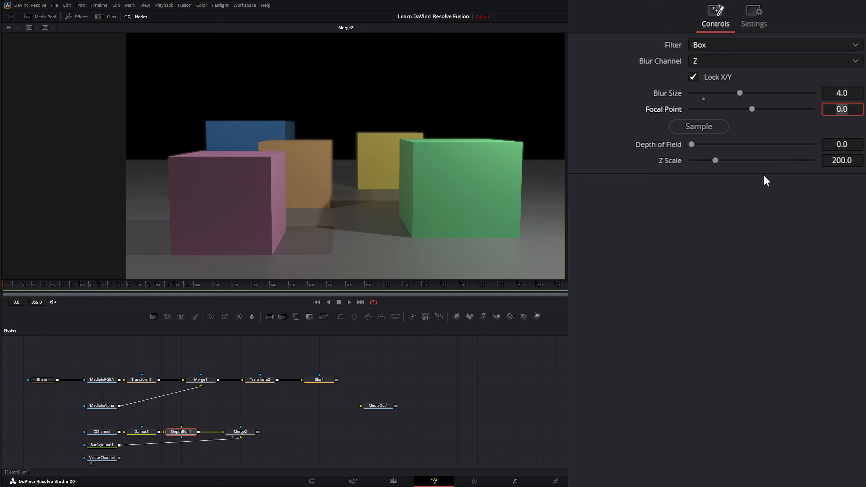
# Set the Depth Blur's depth of field to 2.3 and Z scale to 1, and sample a focal point of about 9.43 from the foreground
pyautogui.click(849, 146)
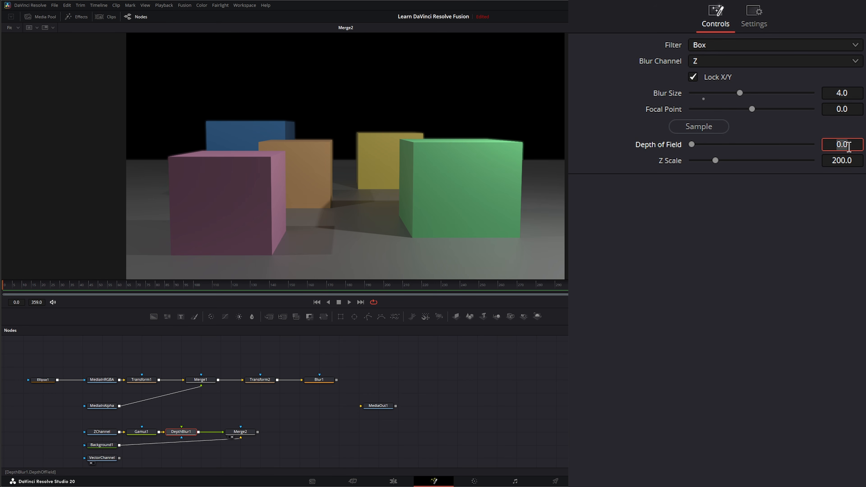
pyautogui.write('2.3')
pyautogui.press('Tab')
pyautogui.write('1')
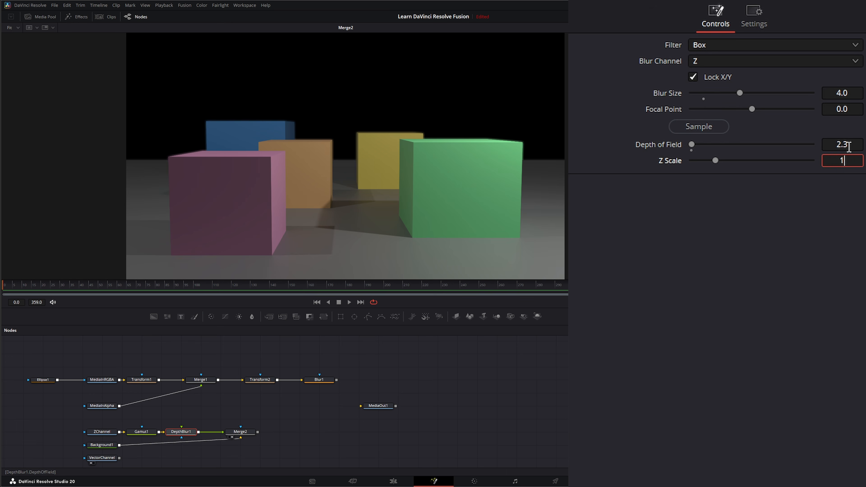
pyautogui.press('Tab')
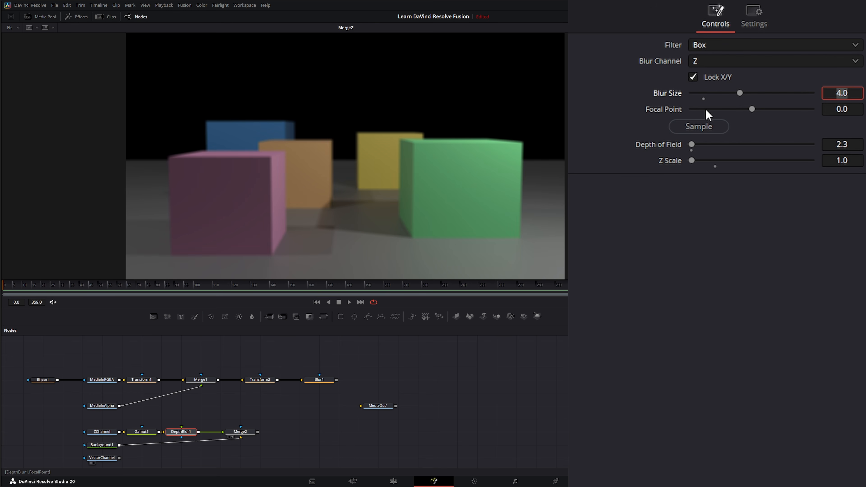
pyautogui.moveTo(708, 115); pyautogui.dragTo(344, 241)
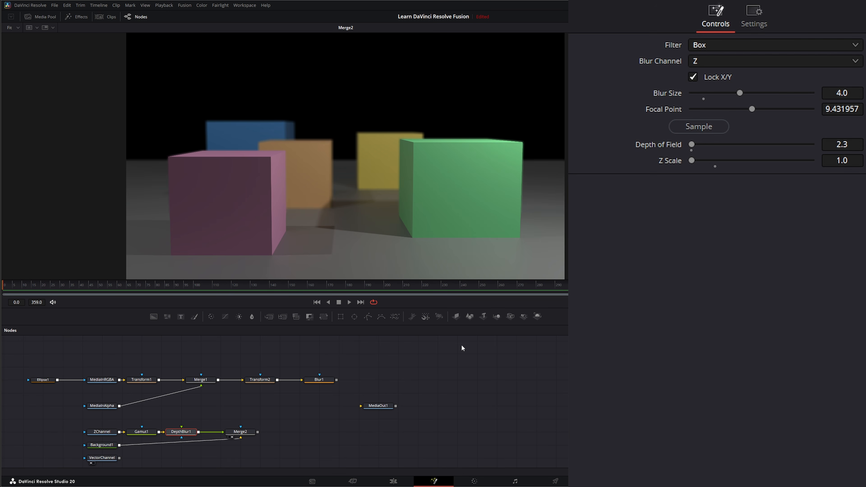
# Try the Depth Blur node after Merge2, return it between Gamut1 and Merge2, and show Merge2 in the viewer
pyautogui.click(248, 434)
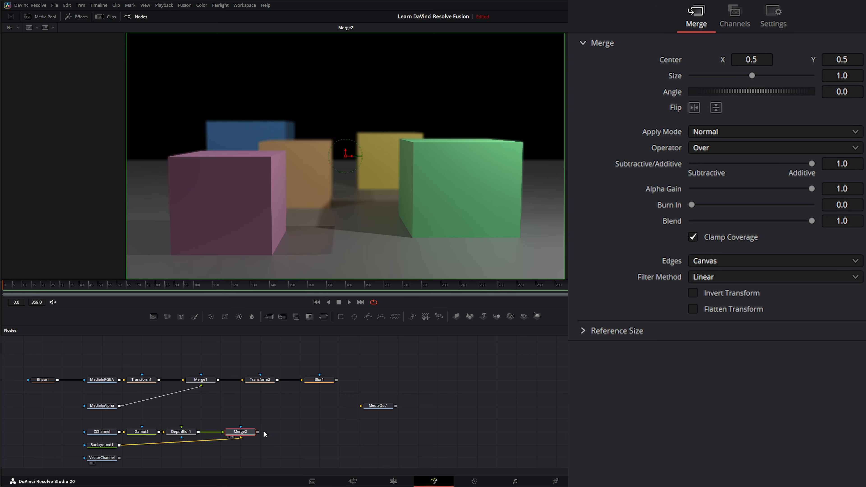
pyautogui.moveTo(183, 433); pyautogui.dragTo(317, 246)
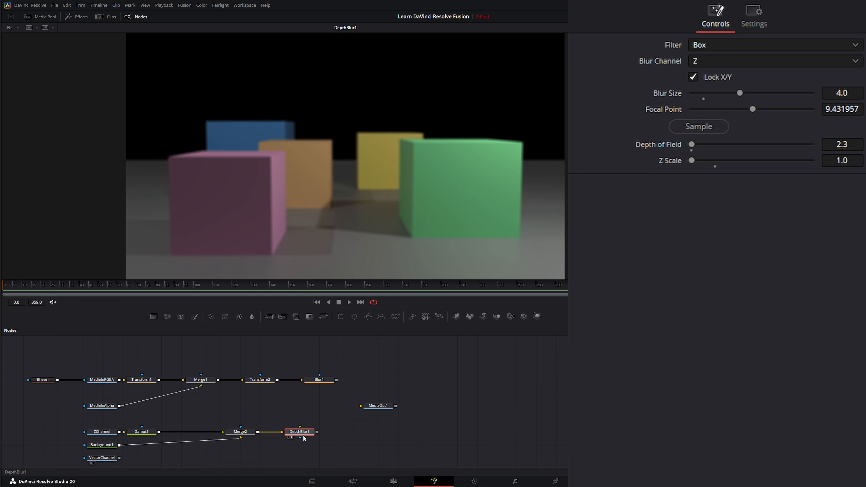
pyautogui.moveTo(298, 433); pyautogui.dragTo(189, 433)
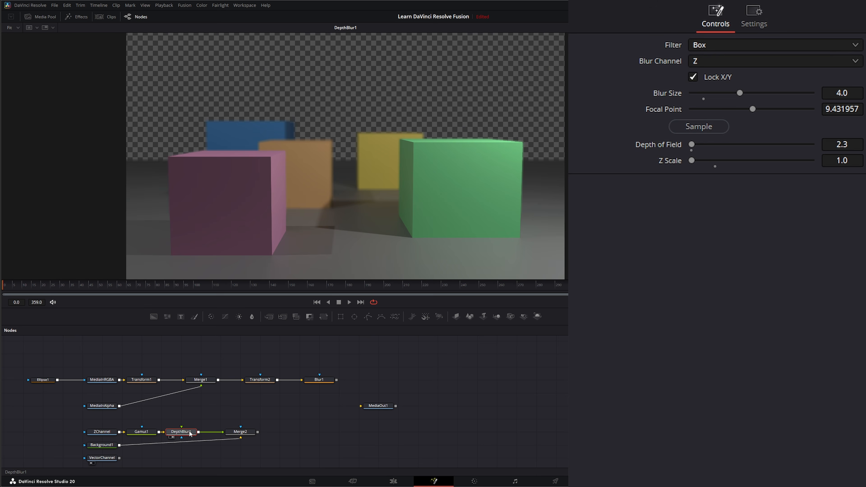
pyautogui.moveTo(193, 431); pyautogui.dragTo(308, 207)
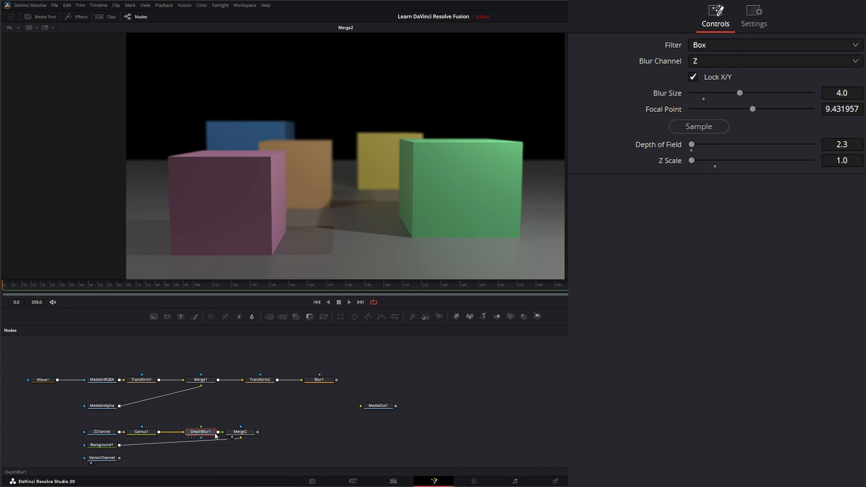
# Examine which channels Merge2 offers for display with the Depth Blur feeding into it
pyautogui.rightClick(203, 436)
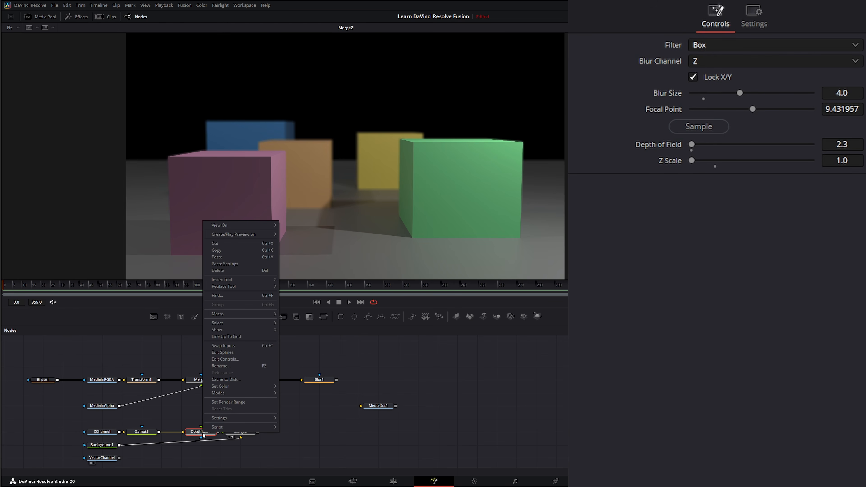
pyautogui.rightClick(212, 181)
pyautogui.moveTo(223, 193)
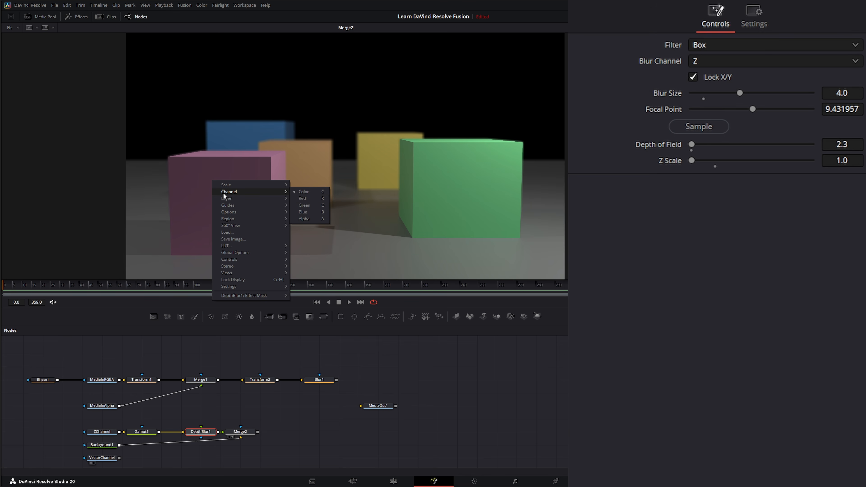
# Show DepthBlur1 in the viewer and examine which channels its output offers for display
pyautogui.click(201, 434)
pyautogui.press('1')
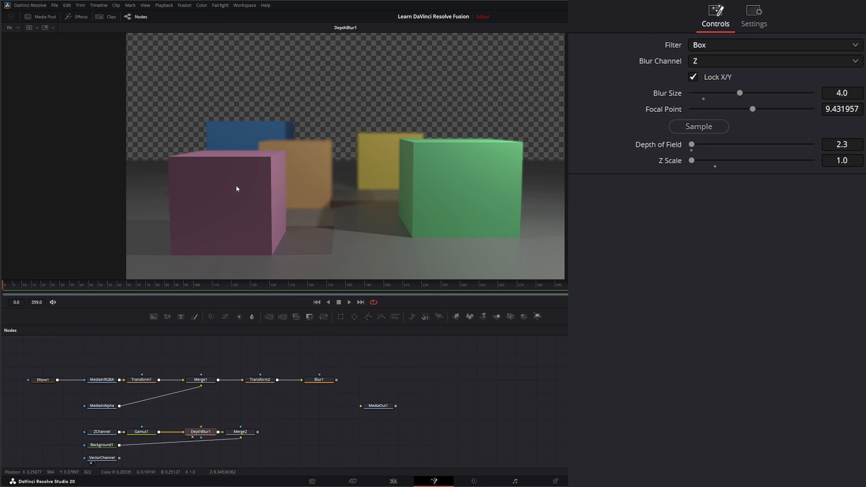
pyautogui.rightClick(236, 186)
pyautogui.moveTo(251, 197)
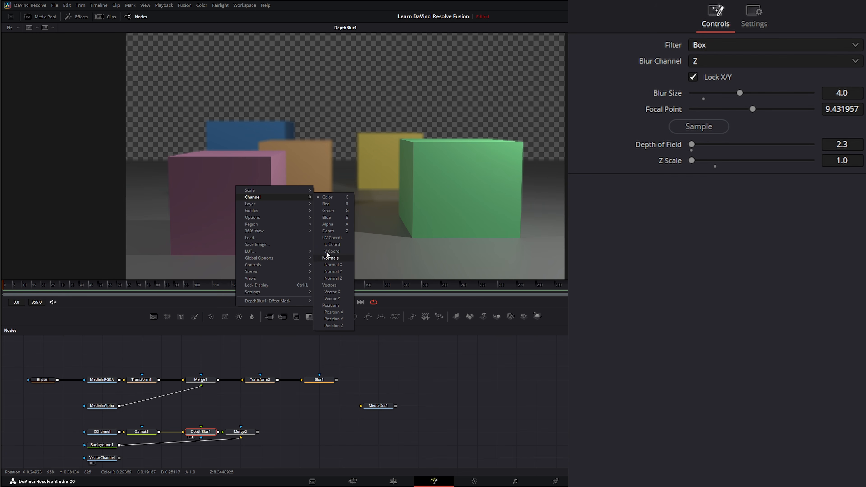
# Show Merge2 in the viewer again and compare its available channels with those of DepthBlur1
pyautogui.click(243, 432)
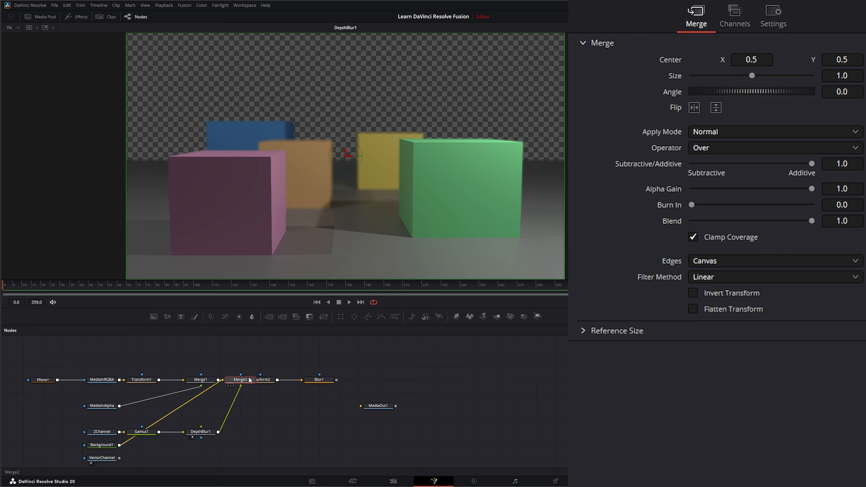
pyautogui.press('1')
pyautogui.rightClick(267, 196)
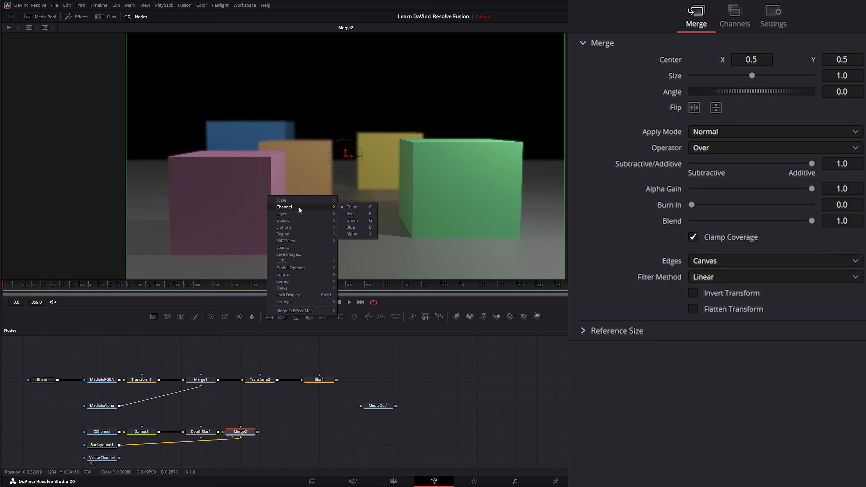
pyautogui.click(239, 431)
pyautogui.moveTo(258, 432); pyautogui.dragTo(379, 431)
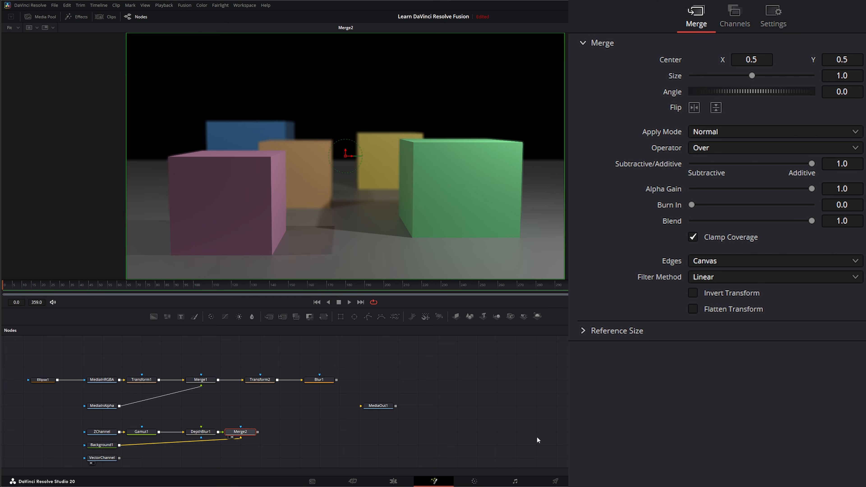
# Show VectorChannel in the viewer and scrub through its opening frames back to frame 0
pyautogui.click(104, 458)
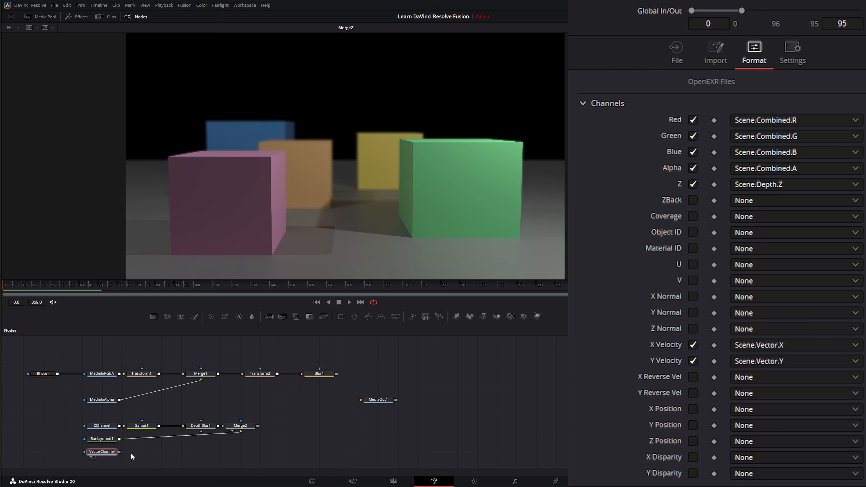
pyautogui.press('1')
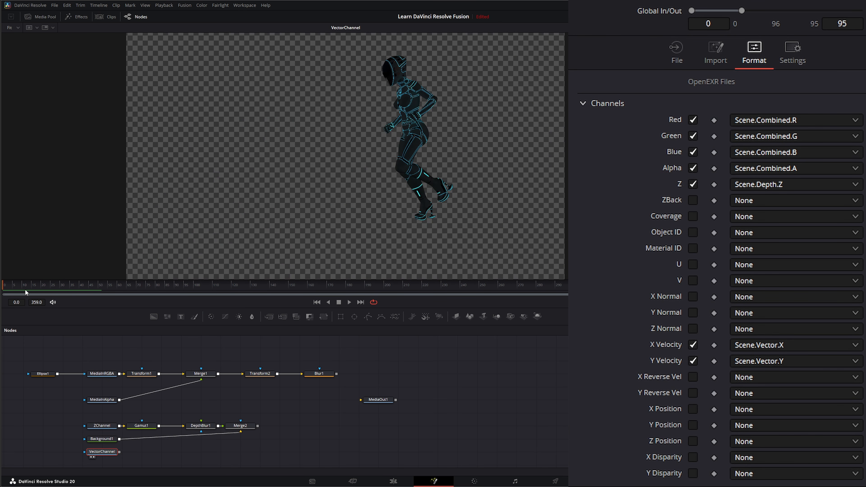
pyautogui.moveTo(25, 289); pyautogui.dragTo(3, 287)
# Copy the Gamut1 node, connect the duplicate directly after VectorChannel, and show it in the viewer
pyautogui.click(145, 425)
pyautogui.hotkey('ctrl', 'c')
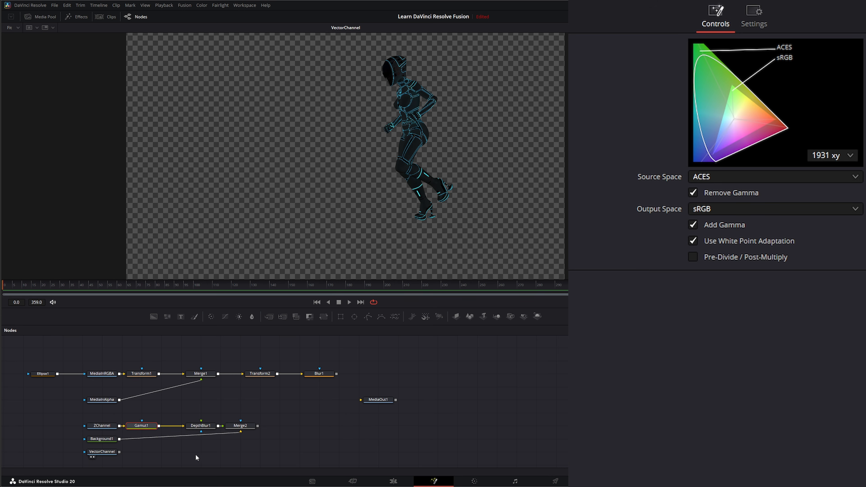
pyautogui.hotkey('ctrl', 'v')
pyautogui.moveTo(182, 454); pyautogui.dragTo(149, 455)
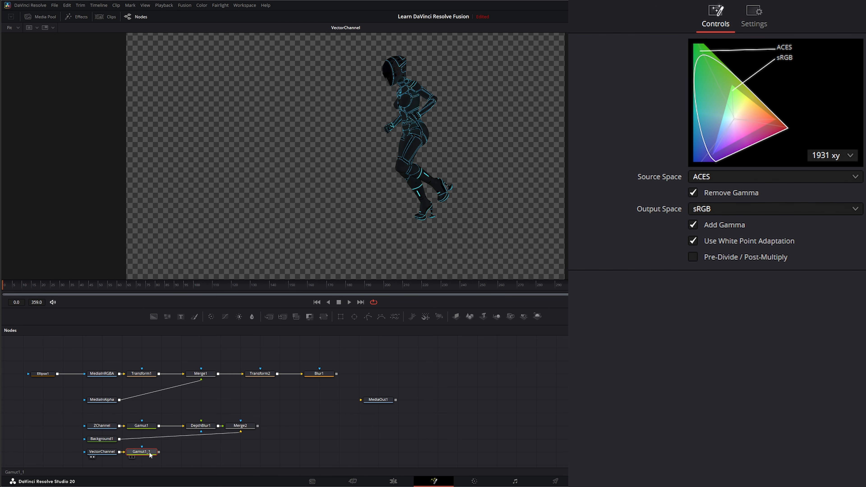
pyautogui.press('2')
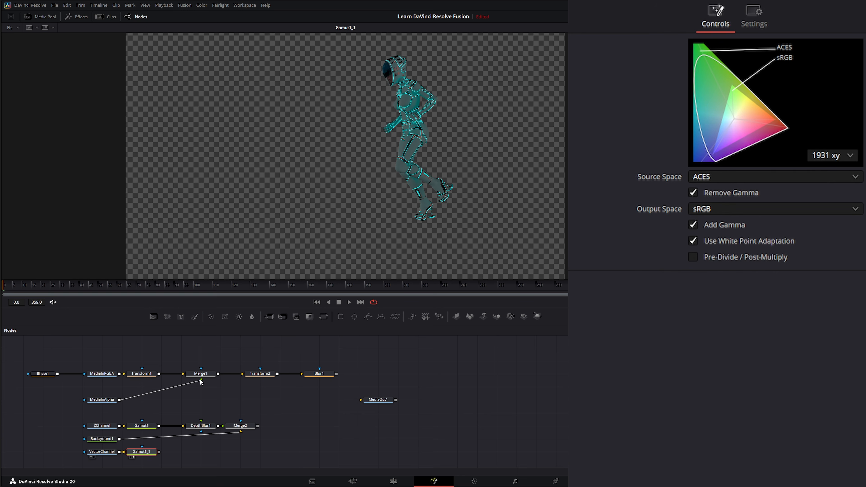
# Examine the channels available on the duplicated gamut node and display its Vectors channel in the viewer
pyautogui.rightClick(368, 138)
pyautogui.moveTo(383, 151)
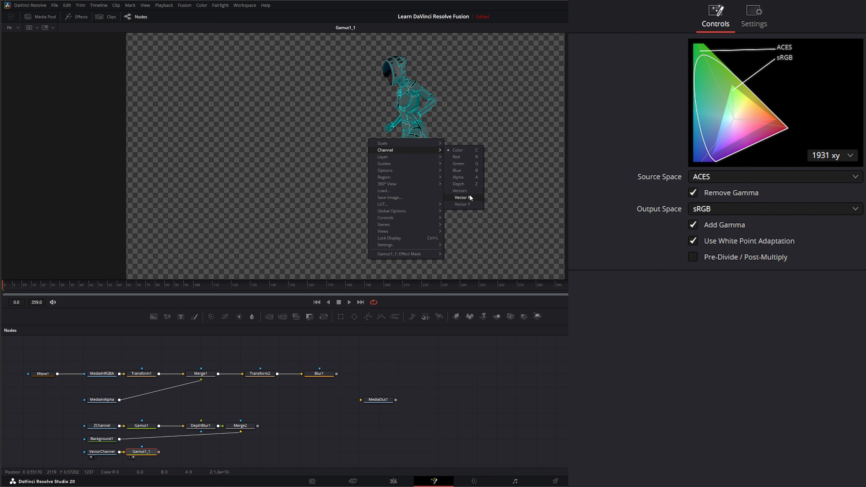
pyautogui.click(318, 276)
pyautogui.rightClick(233, 155)
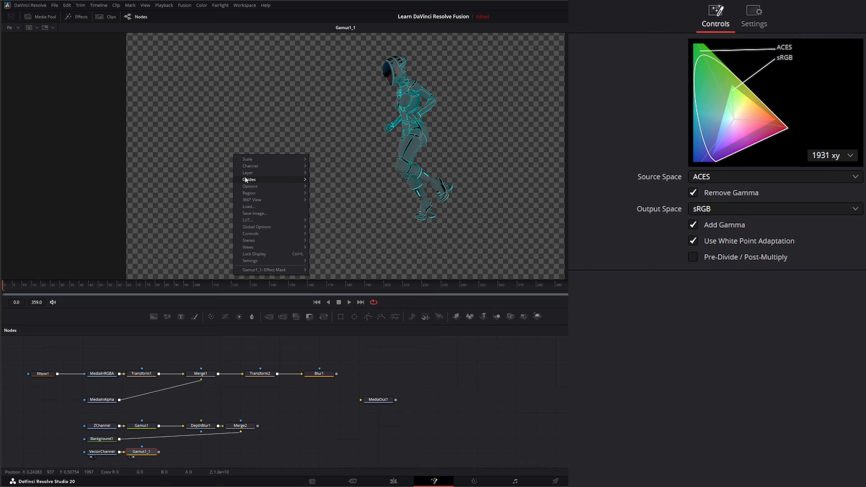
pyautogui.moveTo(260, 166)
pyautogui.click(326, 211)
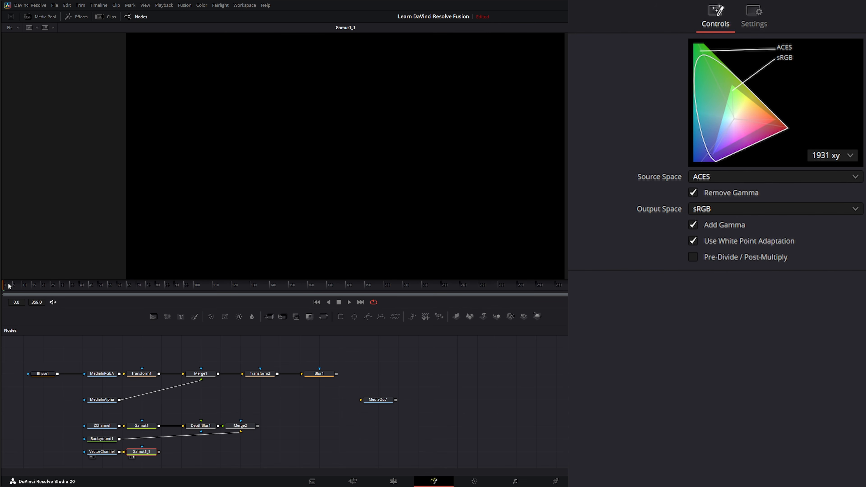
# Select VectorChannel, compare the motion vectors at frame 0 and the first frames, and scrub to about frame 27
pyautogui.click(102, 452)
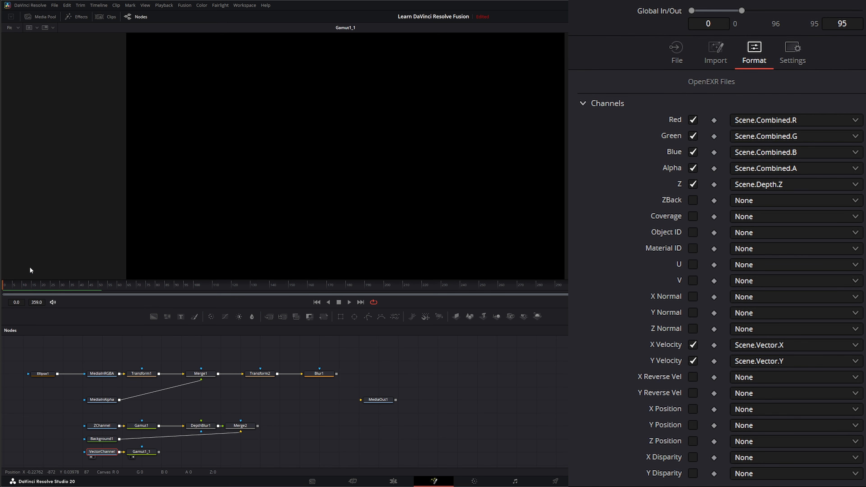
pyautogui.click(8, 285)
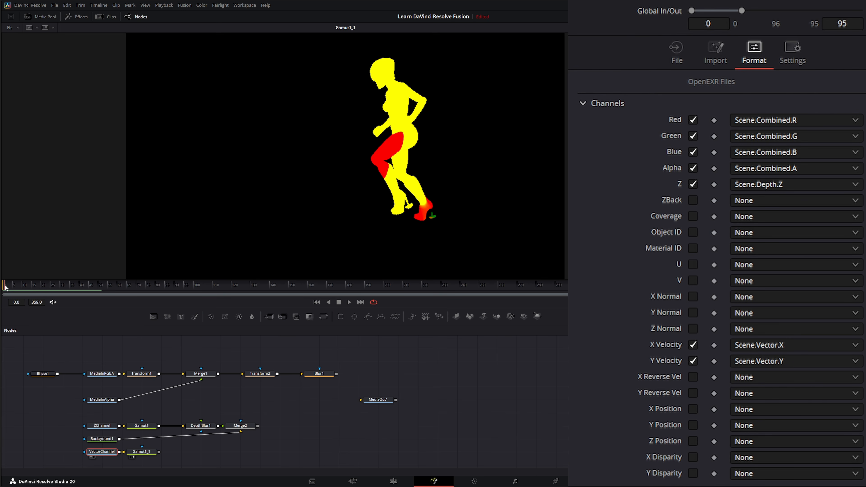
pyautogui.moveTo(5, 287); pyautogui.dragTo(1, 288)
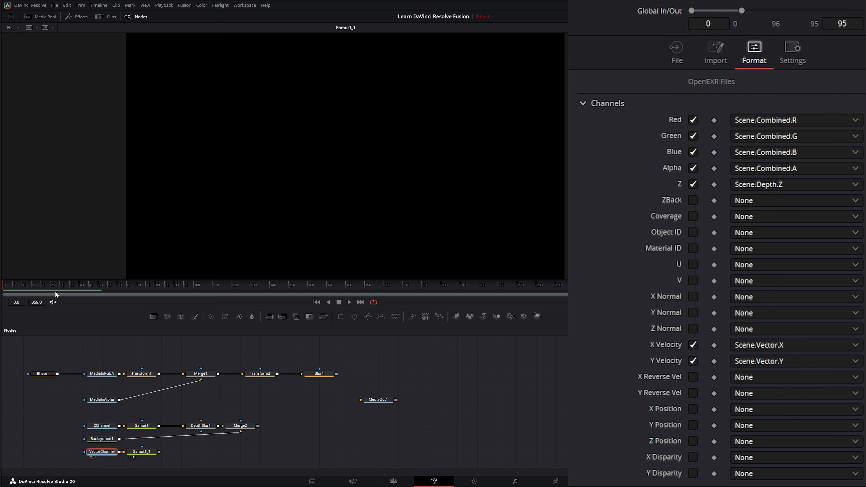
pyautogui.click(6, 287)
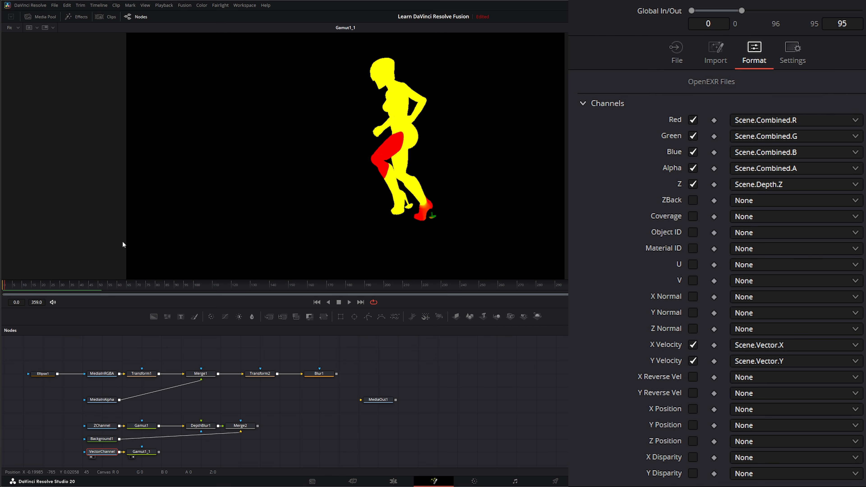
pyautogui.click(2, 287)
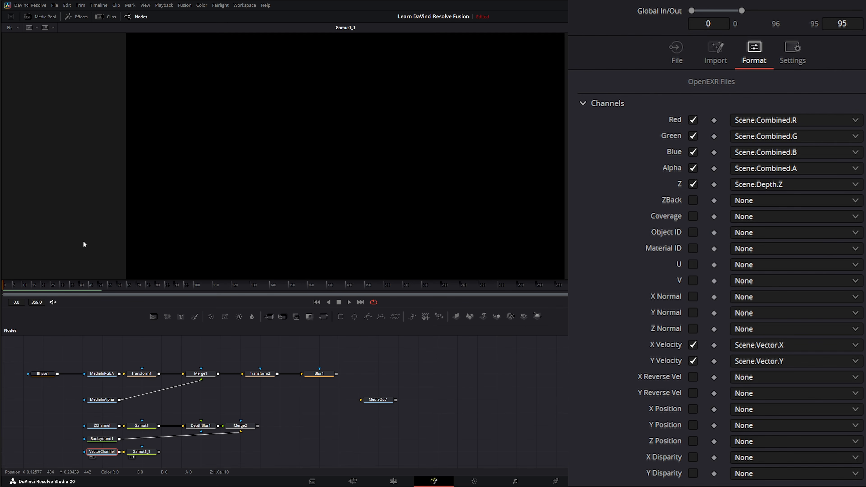
pyautogui.moveTo(4, 288); pyautogui.dragTo(5, 288)
pyautogui.moveTo(5, 289); pyautogui.dragTo(57, 290)
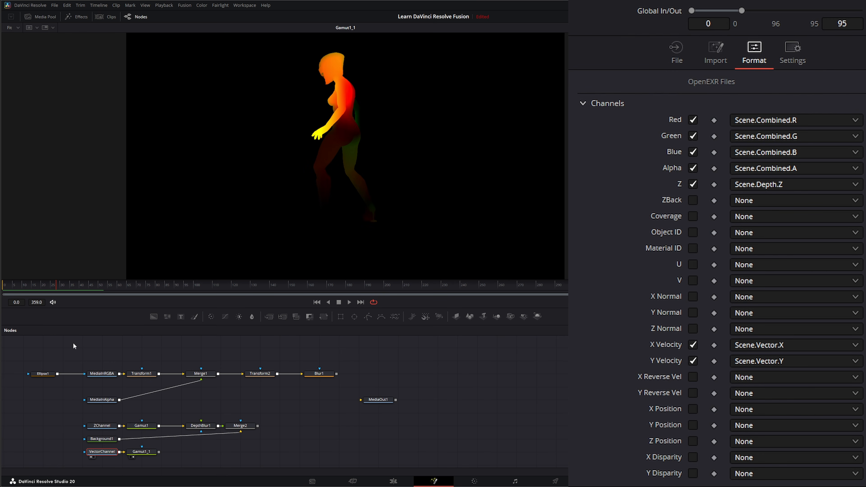
# Select the duplicated gamut node after VectorChannel and return the viewer to its Color channel
pyautogui.click(143, 452)
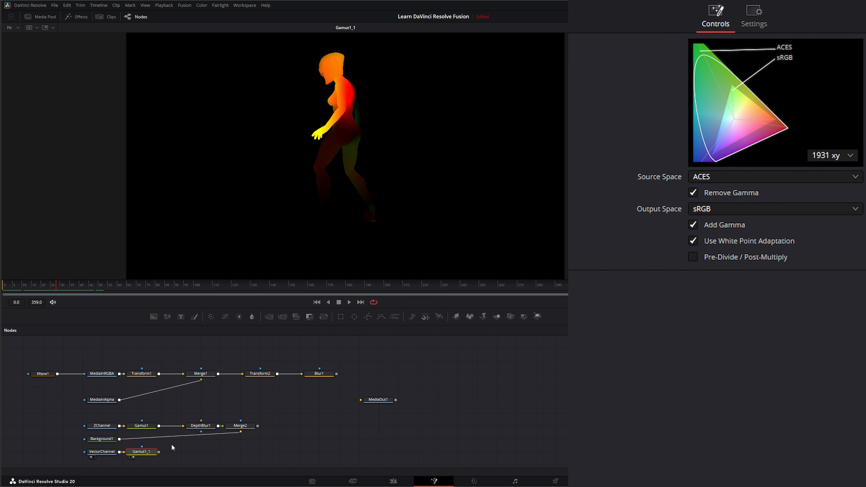
pyautogui.moveTo(171, 444); pyautogui.dragTo(129, 462)
pyautogui.rightClick(209, 155)
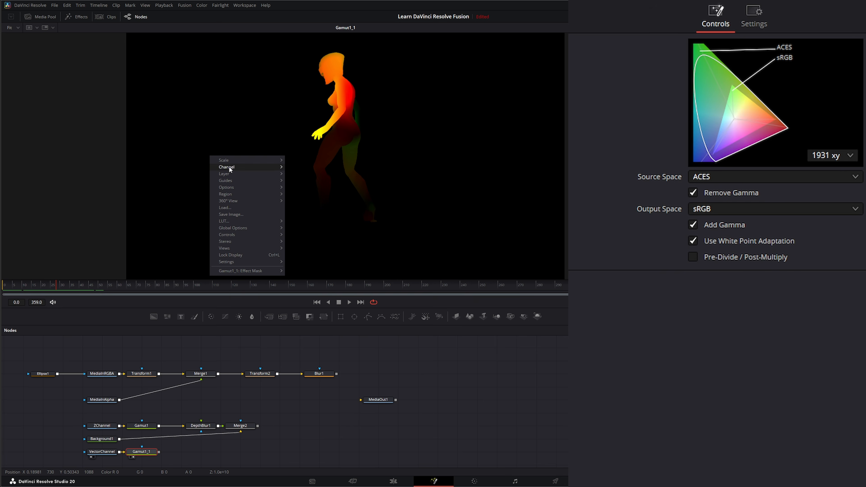
pyautogui.moveTo(229, 166)
pyautogui.click(298, 167)
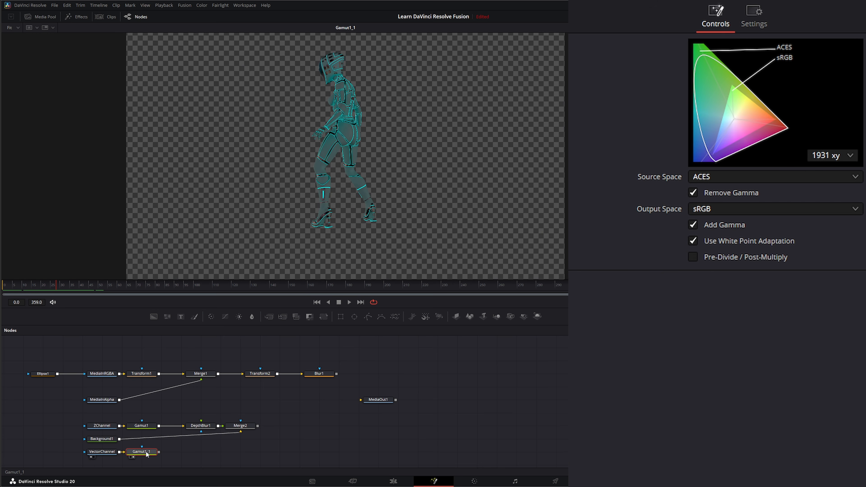
# Add a Vector Motion Blur node after the duplicated gamut node and show it in the viewer
pyautogui.hotkey('shift', 'space')
pyautogui.write('vect')
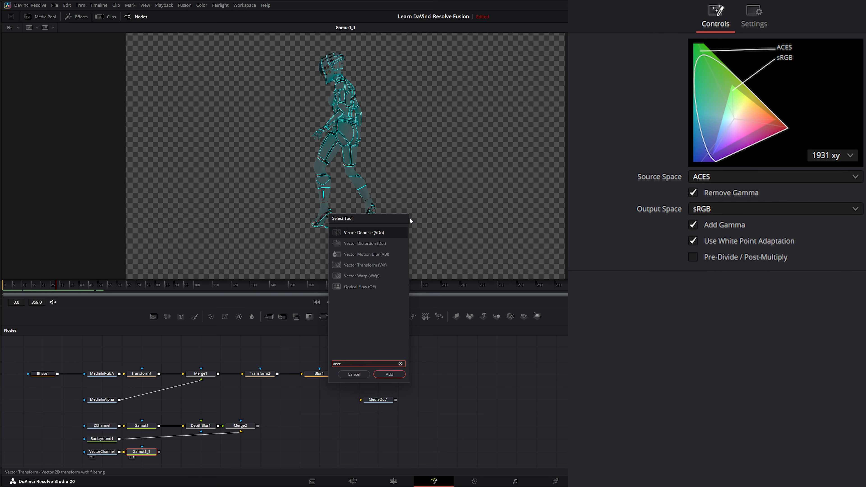
pyautogui.click(354, 254)
pyautogui.click(389, 374)
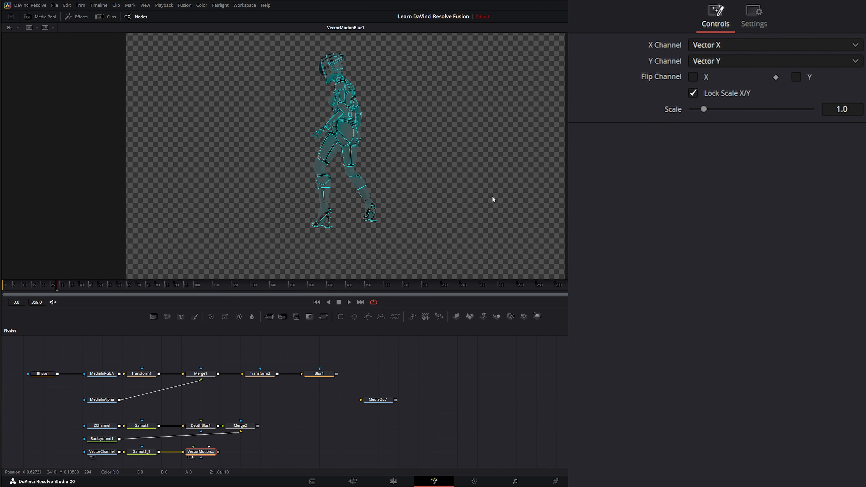
pyautogui.moveTo(317, 432); pyautogui.dragTo(341, 409)
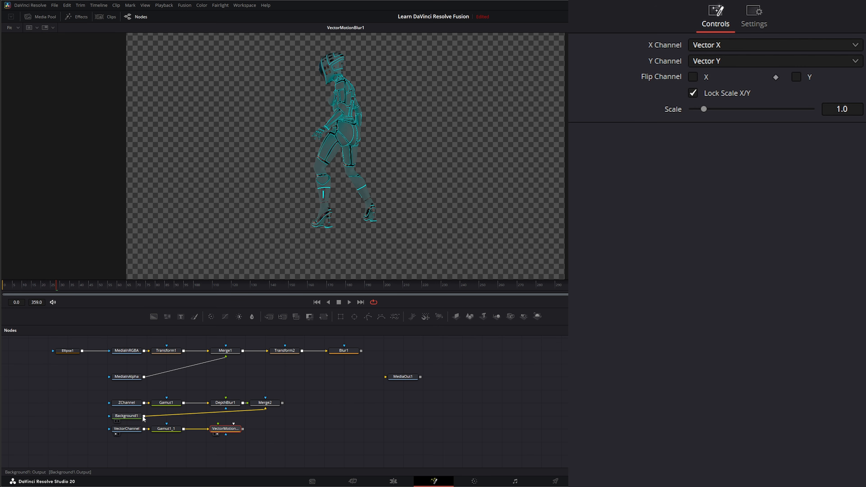
# Merge the Vector Motion Blur output over Background1 with a new Merge node and show the merge in the viewer
pyautogui.moveTo(128, 418); pyautogui.dragTo(128, 456)
pyautogui.moveTo(181, 316); pyautogui.dragTo(237, 459)
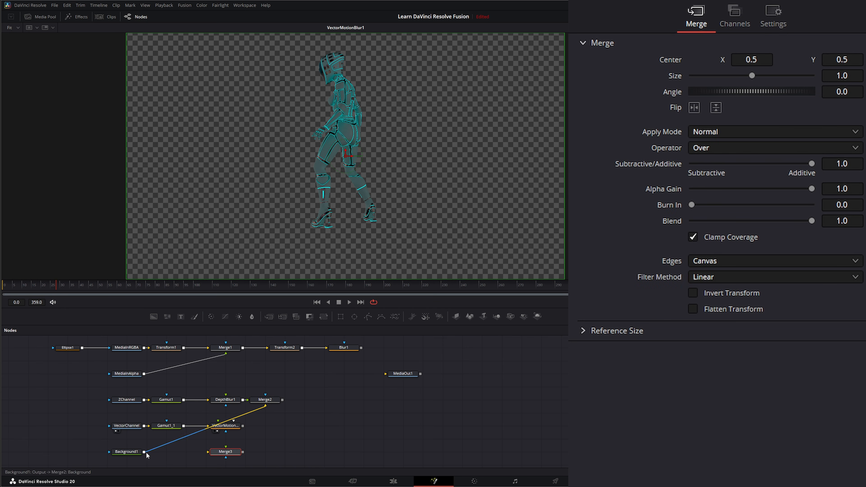
pyautogui.moveTo(146, 452); pyautogui.dragTo(208, 451)
pyautogui.moveTo(242, 426); pyautogui.dragTo(243, 239)
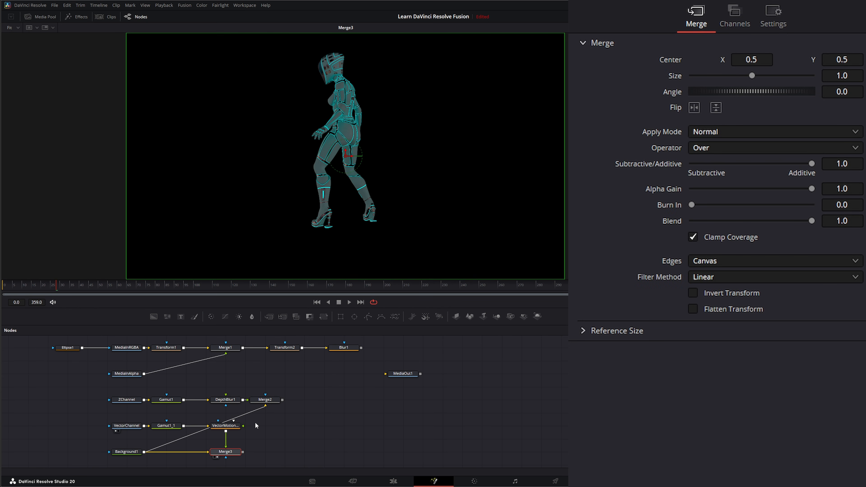
# Check the Vector Motion Blur node's X Channel options and set its Scale to 2.62
pyautogui.click(230, 427)
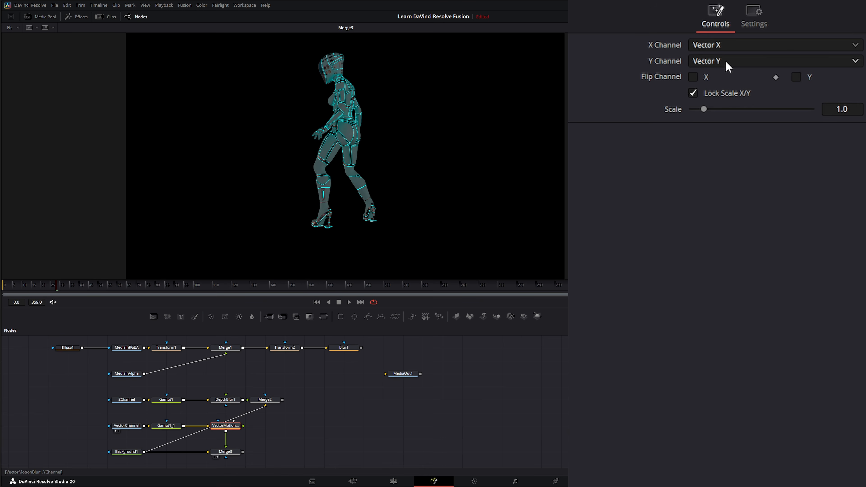
pyautogui.click(702, 51)
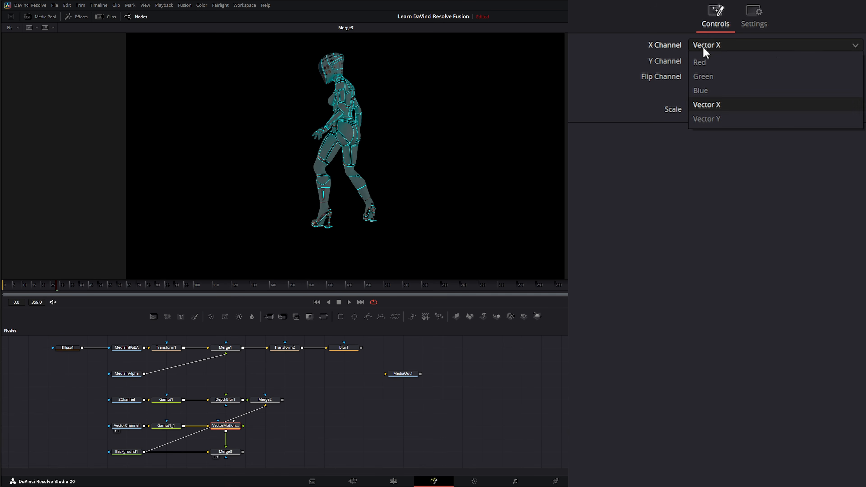
pyautogui.click(657, 267)
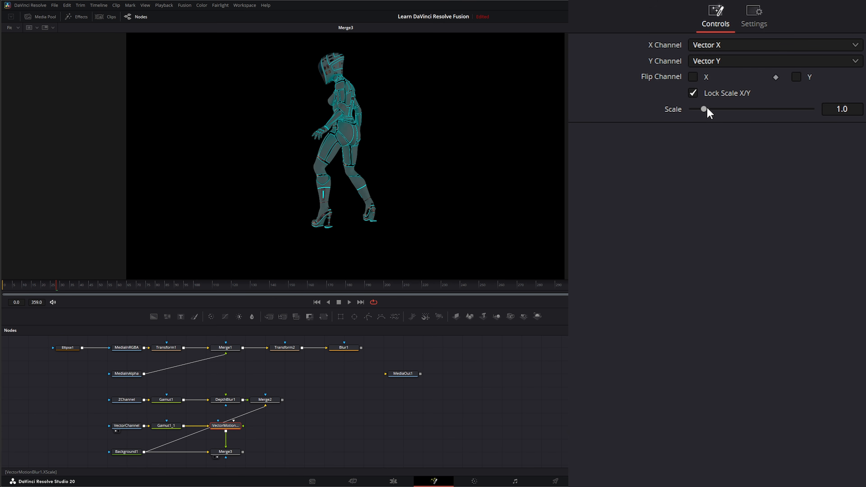
pyautogui.moveTo(704, 109); pyautogui.dragTo(727, 108)
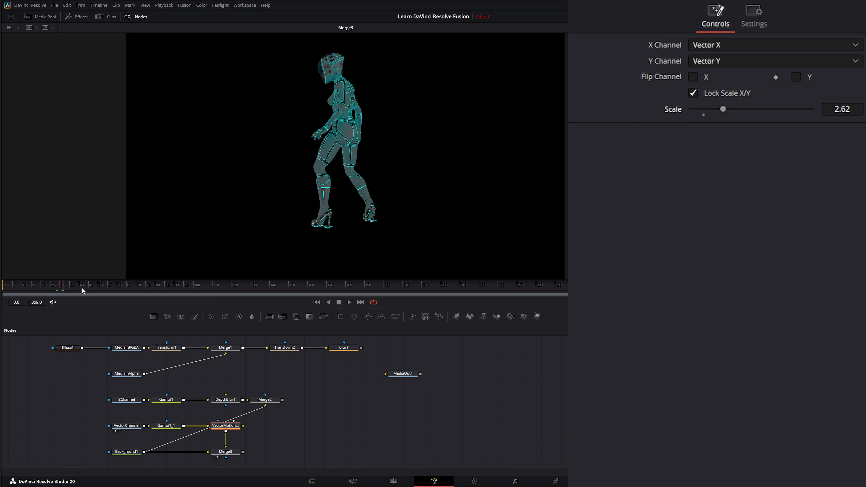
# Scrub back to about frame 5 and compare the unblurred duplicated gamut node with Merge3 in the viewer
pyautogui.click(25, 288)
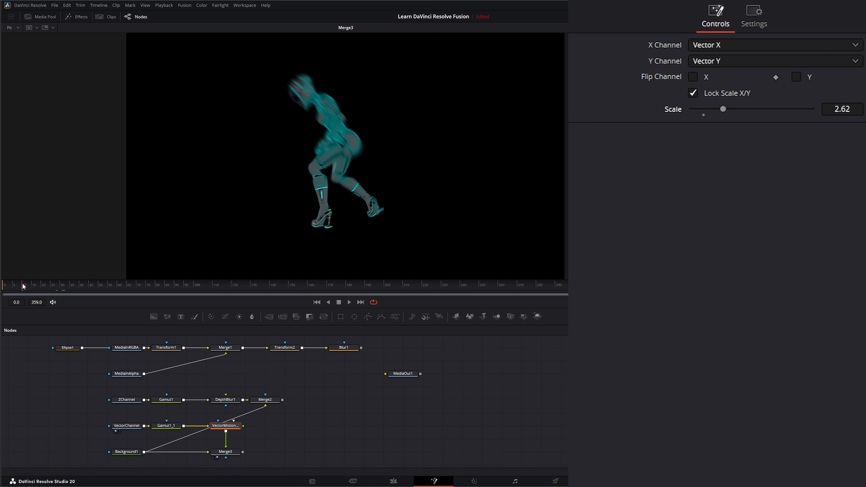
pyautogui.click(14, 286)
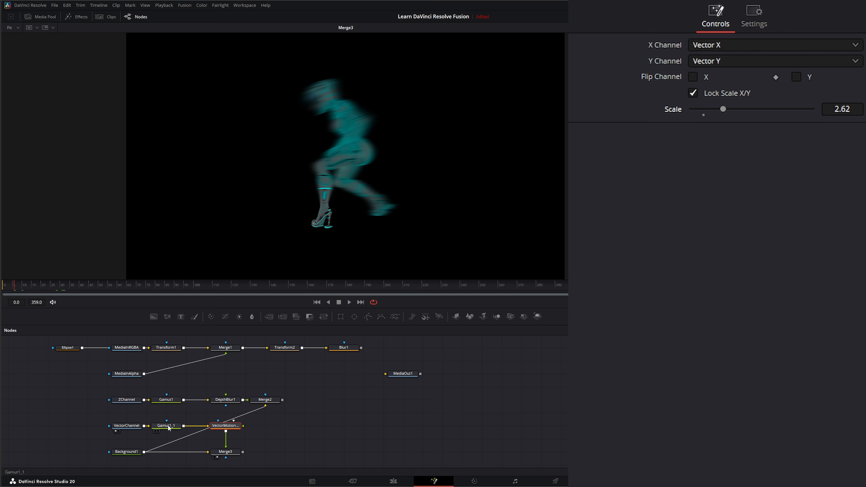
pyautogui.moveTo(166, 425); pyautogui.dragTo(258, 209)
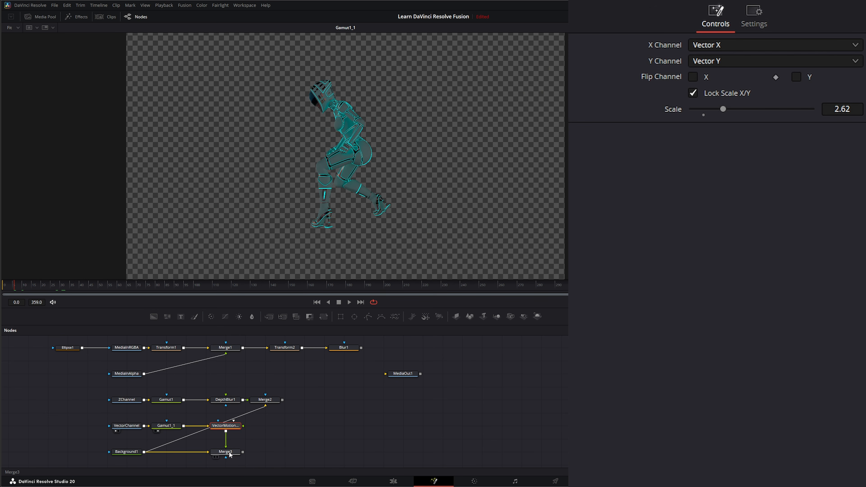
pyautogui.moveTo(225, 452); pyautogui.dragTo(282, 182)
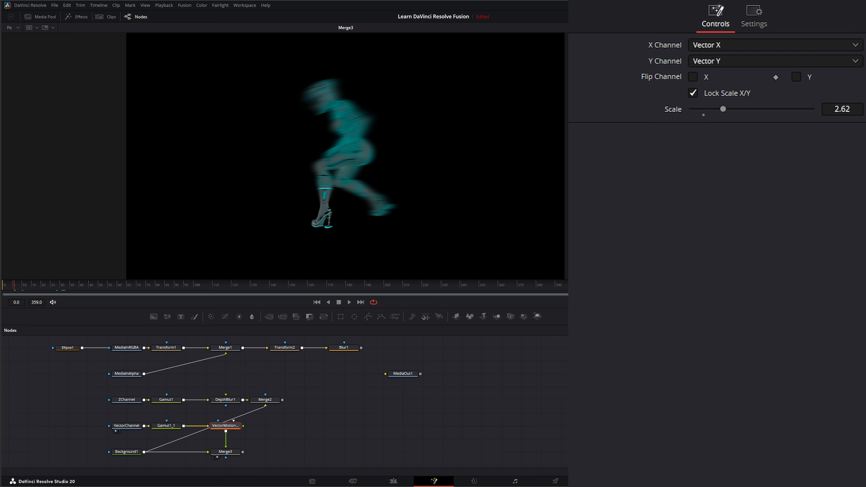
# Set the Vector Motion Blur's Scale to 0.5 and play back the merged animation
pyautogui.click(851, 109)
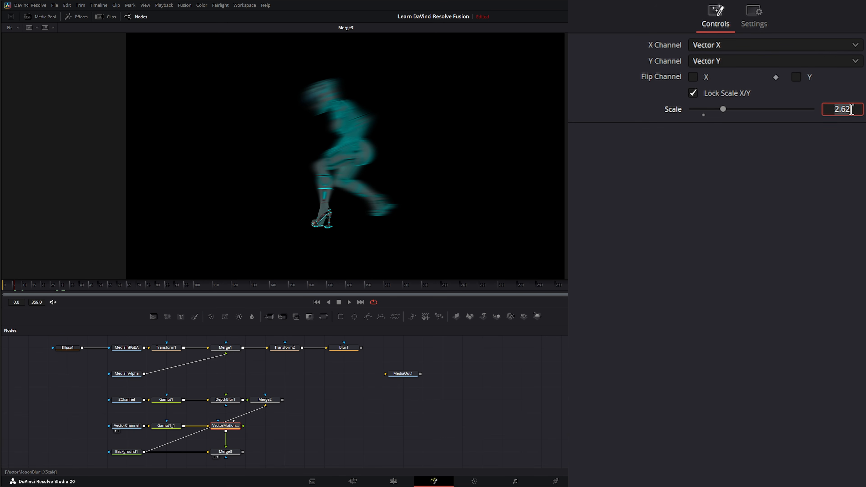
pyautogui.write('0.5')
pyautogui.press('Return')
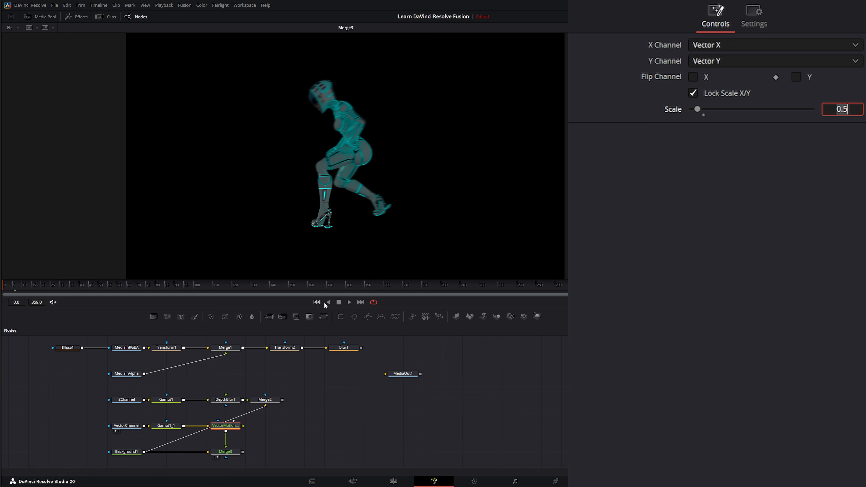
pyautogui.click(348, 302)
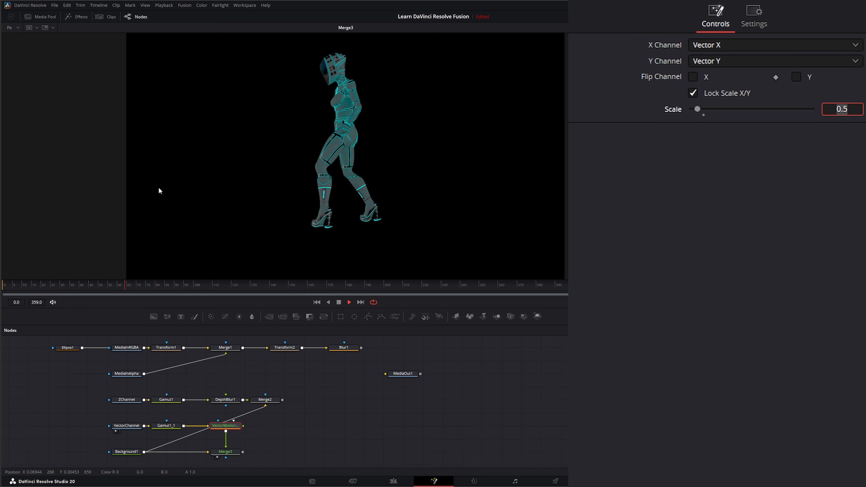
pyautogui.press('space')
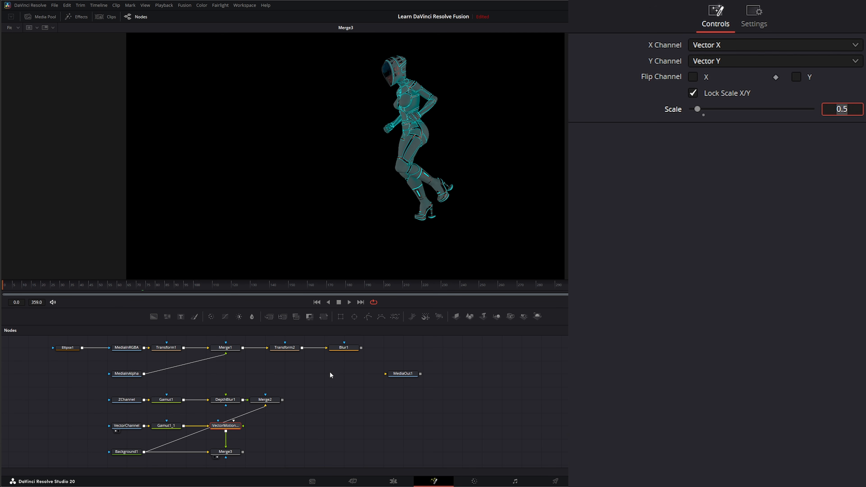
# Add a Cryptomatte node below Merge3, feed it from VectorChannel, and show it in the viewer
pyautogui.moveTo(324, 436); pyautogui.dragTo(293, 393)
pyautogui.click(279, 403)
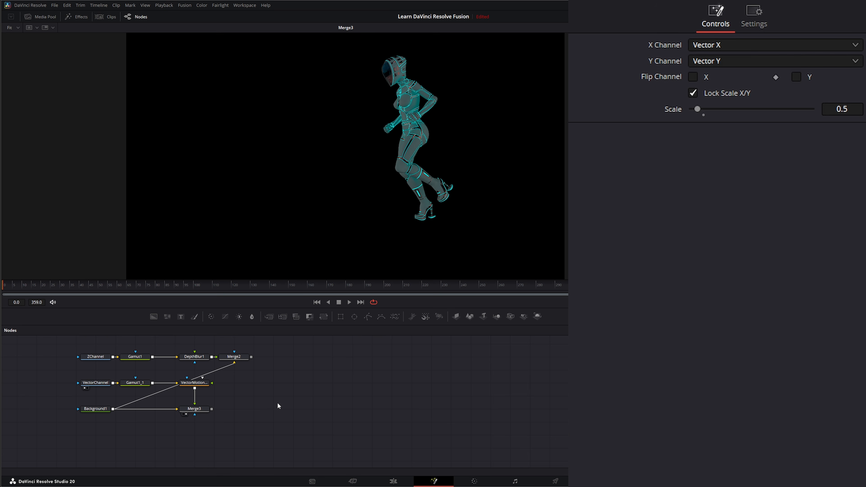
pyautogui.hotkey('shift', 'space')
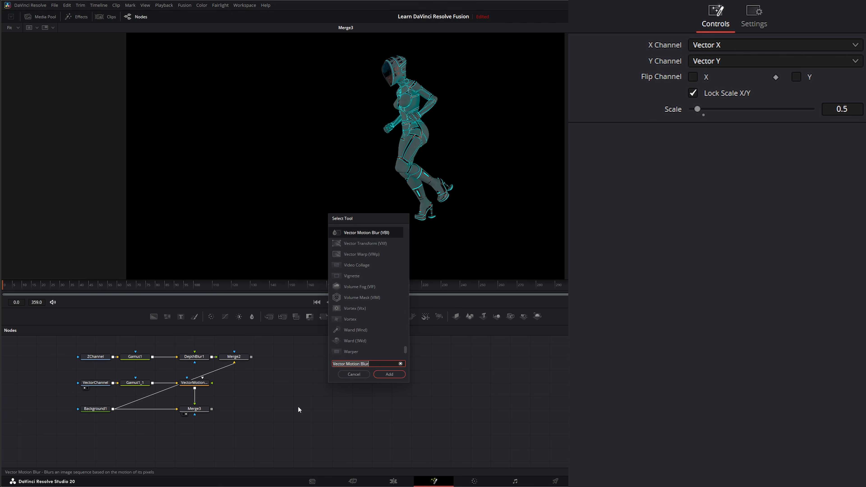
pyautogui.write('crypto')
pyautogui.press('Return')
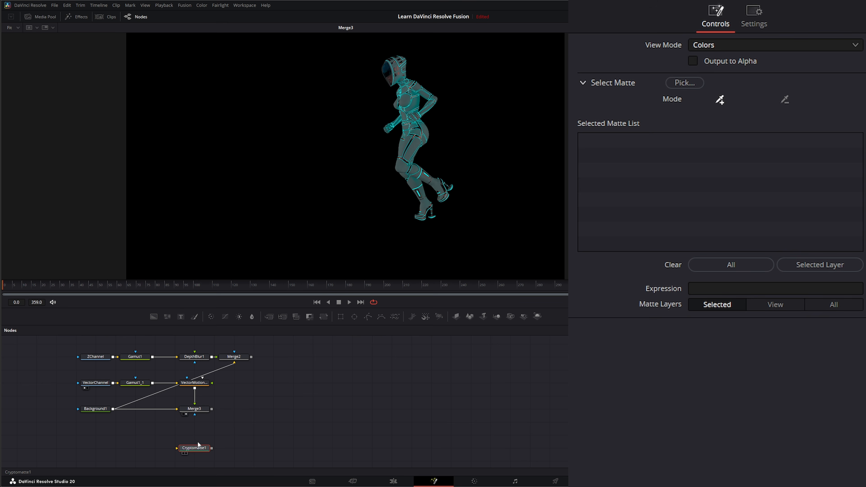
pyautogui.moveTo(113, 383); pyautogui.dragTo(176, 448)
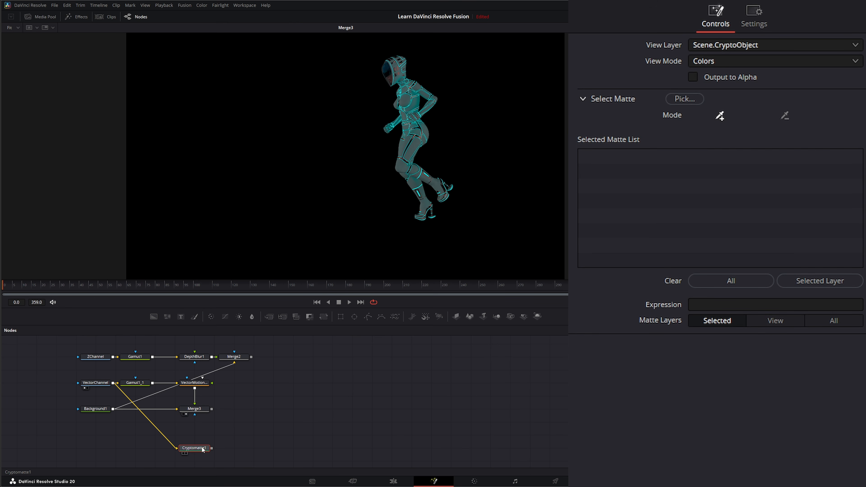
pyautogui.press('1')
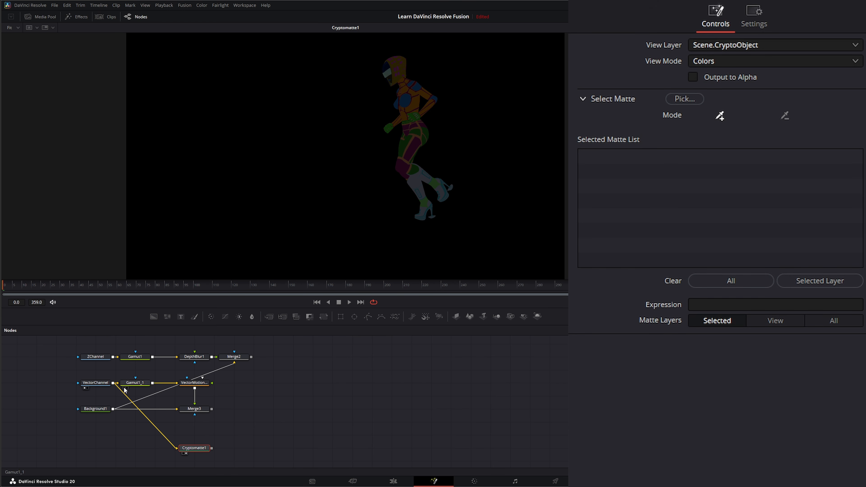
# Examine the CryptoObject channels offered in VectorChannel's OpenEXR channel list without assigning any
pyautogui.click(98, 386)
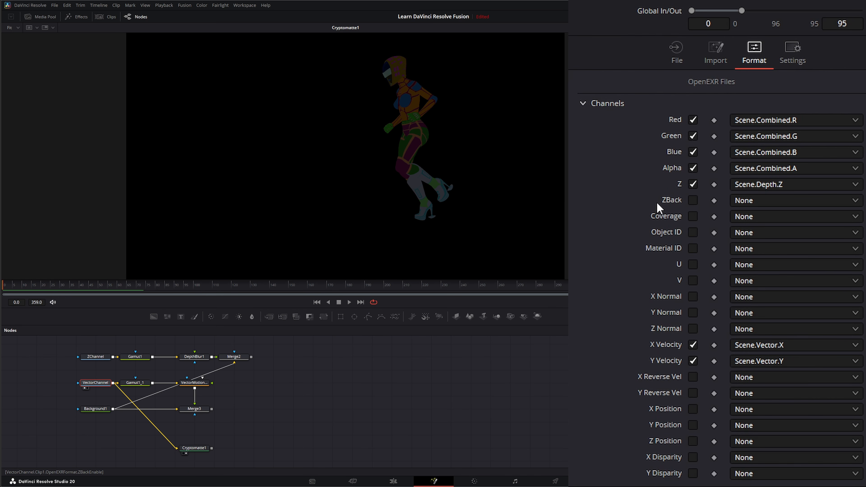
pyautogui.click(744, 201)
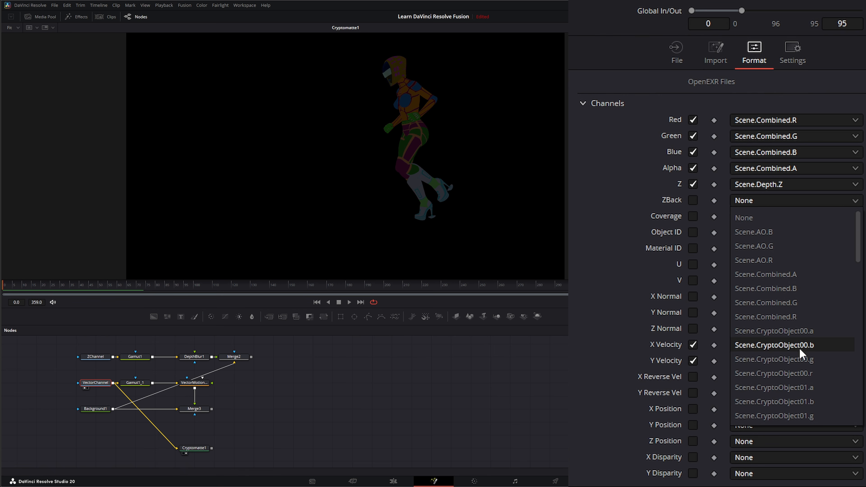
pyautogui.scroll(-3, 794, 358)
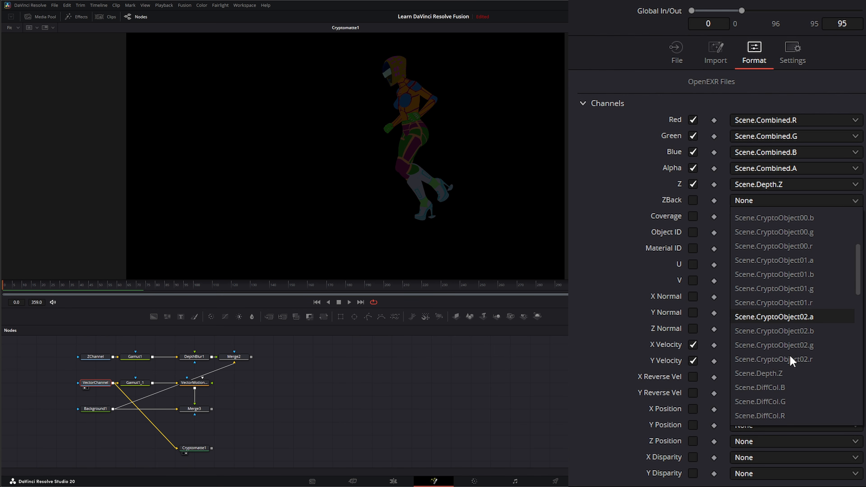
pyautogui.scroll(3, 792, 360)
pyautogui.press('Escape')
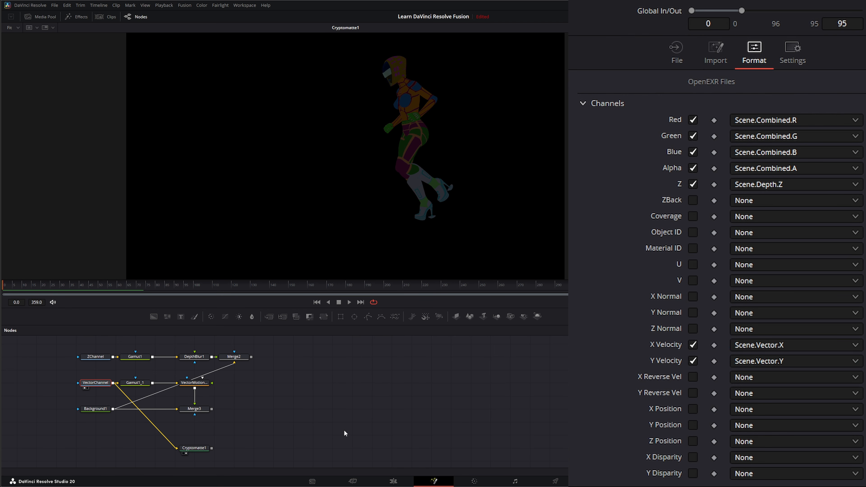
# Pick the figure's pants and boots as Cryptomatte mattes: Pants-Base2, Pants-Base1, Boots-Base1 and Boots-Base2
pyautogui.click(193, 449)
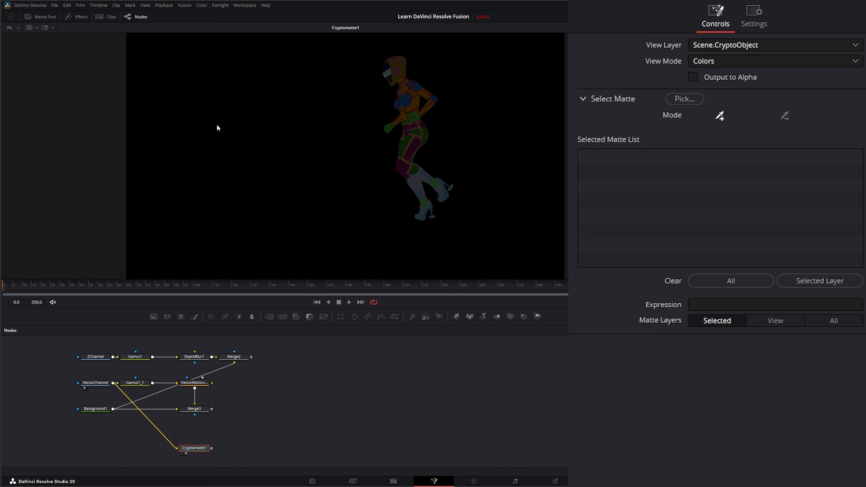
pyautogui.click(722, 117)
pyautogui.click(413, 151)
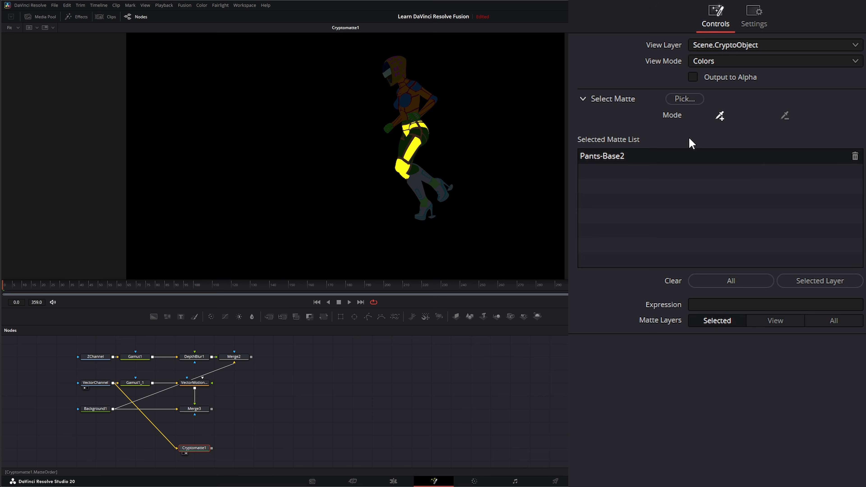
pyautogui.click(402, 146)
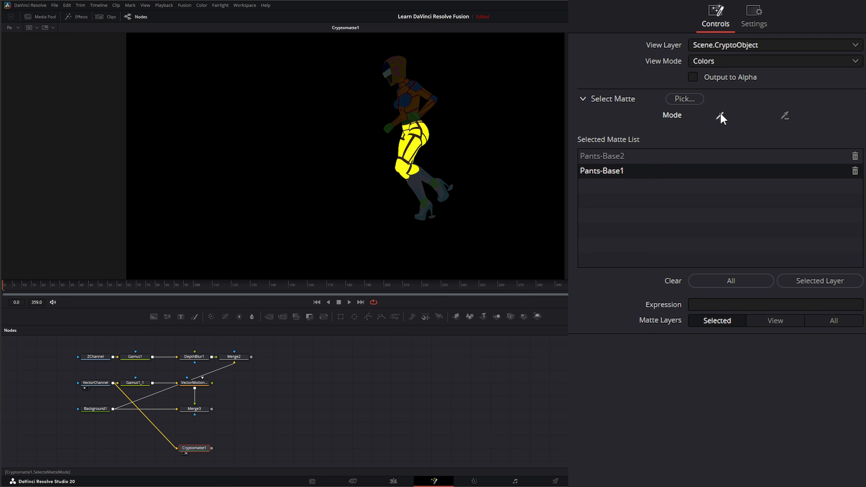
pyautogui.click(413, 185)
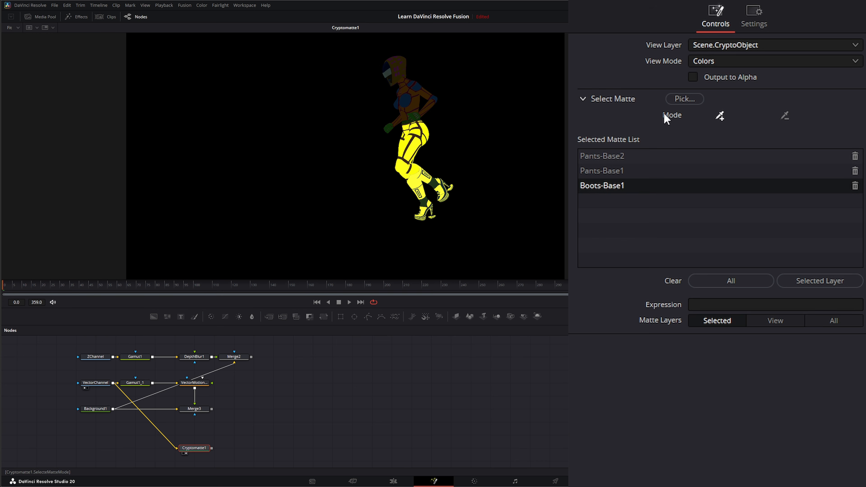
pyautogui.click(440, 188)
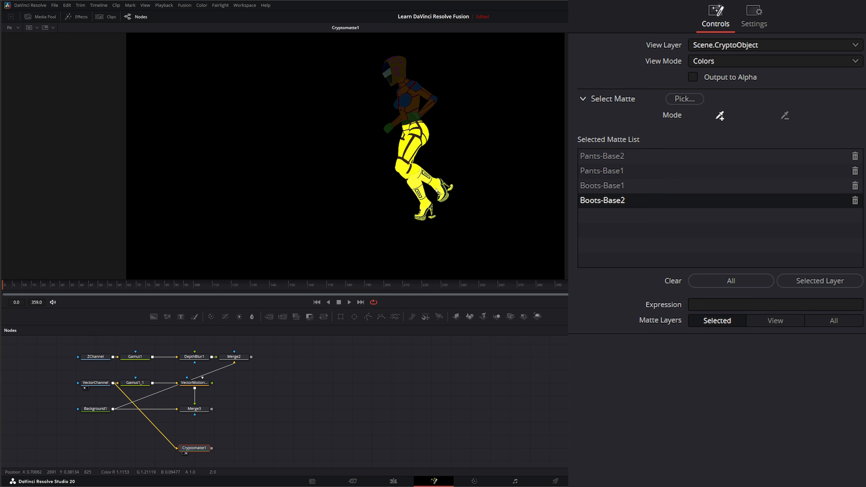
# Add Suit-Top-Base1, Suit-Top-Base2 and Helmet-Base to the selected mattes and enable Output to Alpha
pyautogui.click(419, 106)
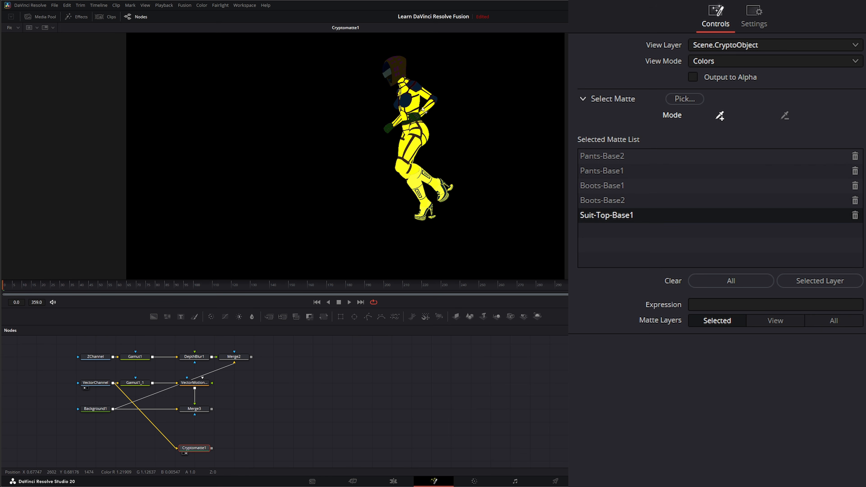
pyautogui.click(407, 103)
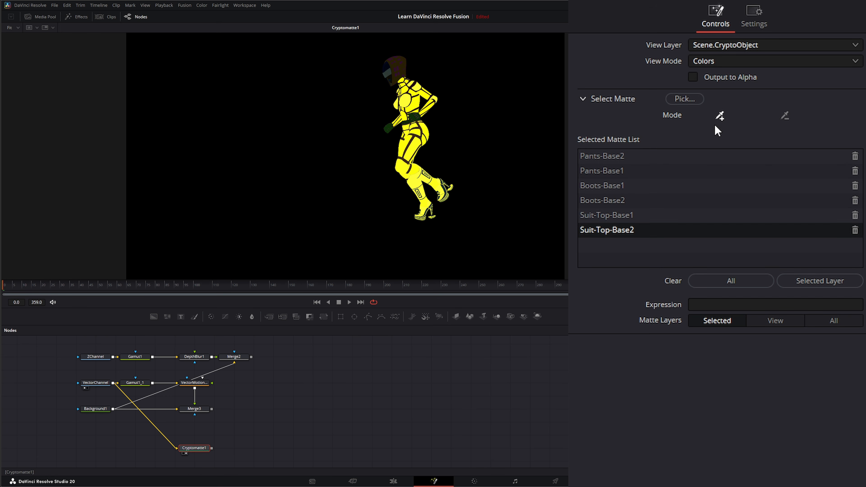
pyautogui.click(406, 65)
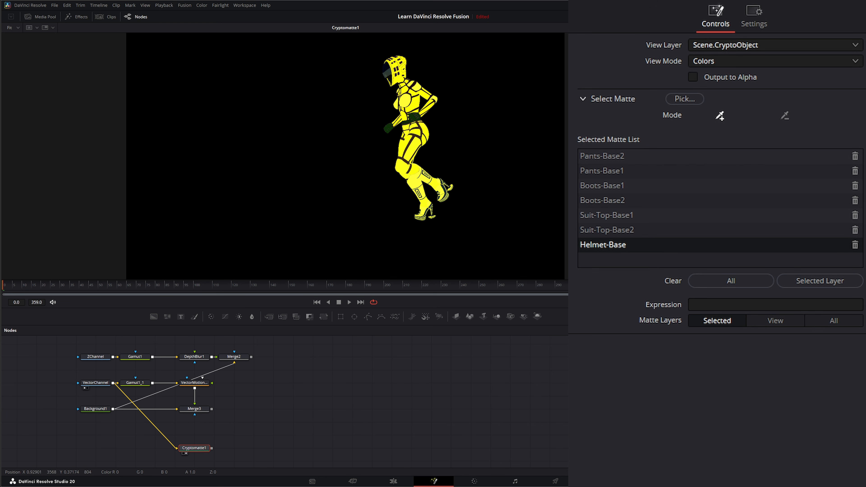
pyautogui.click(692, 77)
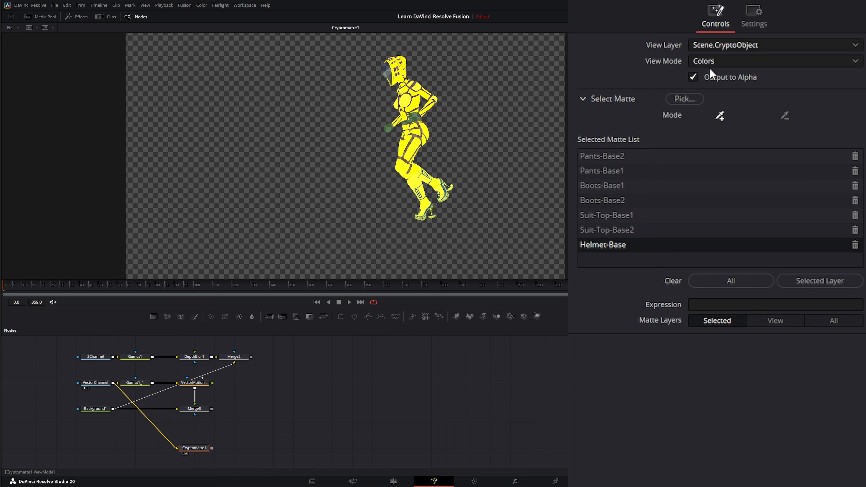
# Add a Merge node beside the Cryptomatte, connect the duplicated gamut node as its background, and show it in the viewer
pyautogui.moveTo(194, 447); pyautogui.dragTo(214, 435)
pyautogui.moveTo(269, 316); pyautogui.dragTo(274, 432)
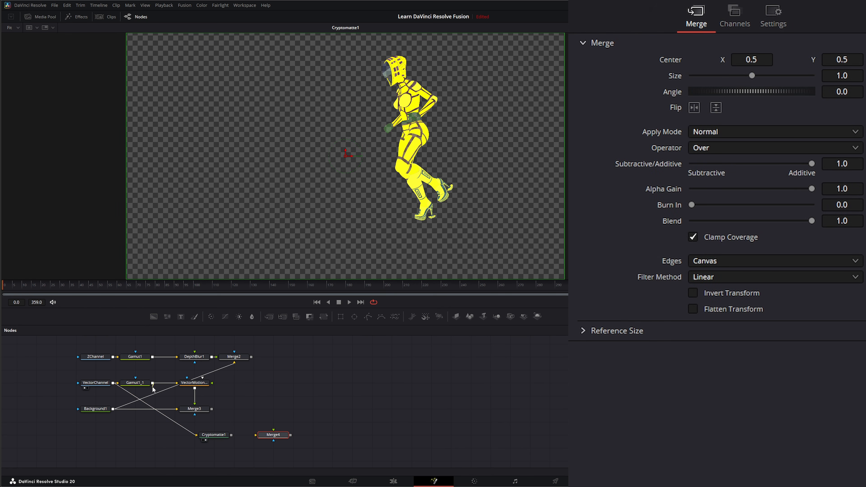
pyautogui.moveTo(152, 382); pyautogui.dragTo(242, 404)
pyautogui.moveTo(276, 437); pyautogui.dragTo(300, 230)
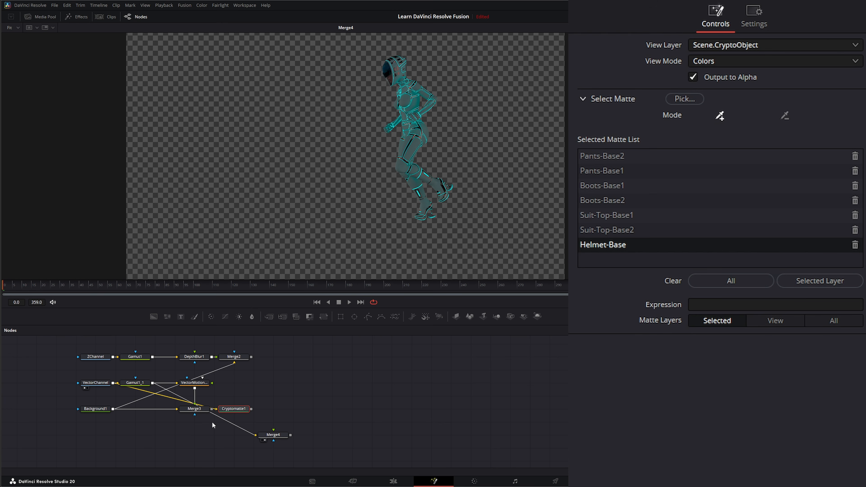
# Add a Background node as Merge4's foreground and mask it with the Cryptomatte output
pyautogui.moveTo(154, 317); pyautogui.dragTo(273, 439)
pyautogui.moveTo(251, 409)
pyautogui.mouseDown()
pyautogui.moveTo(277, 409)
pyautogui.moveTo(262, 395)
pyautogui.mouseUp()
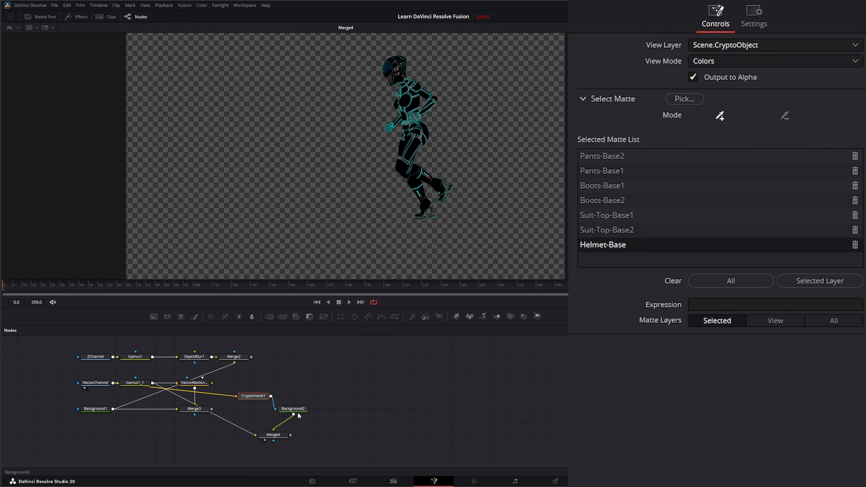
# Set the solid colour of the Background2 node to the purple basic swatch
pyautogui.click(287, 411)
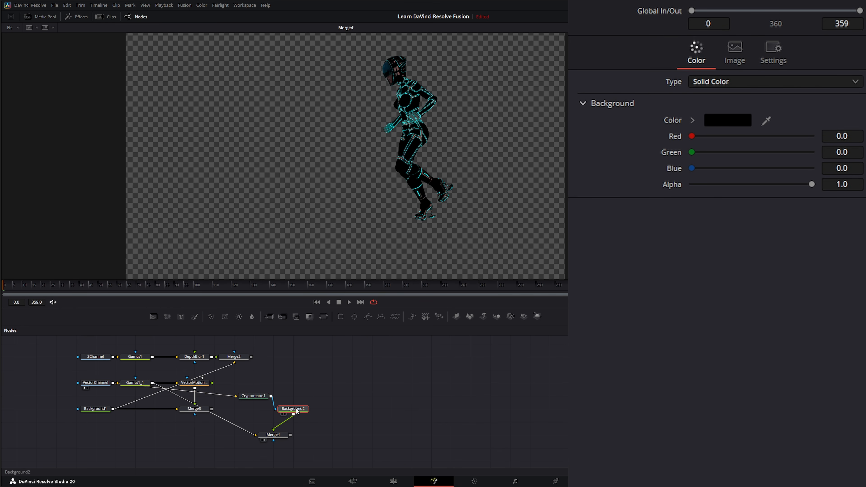
pyautogui.click(738, 120)
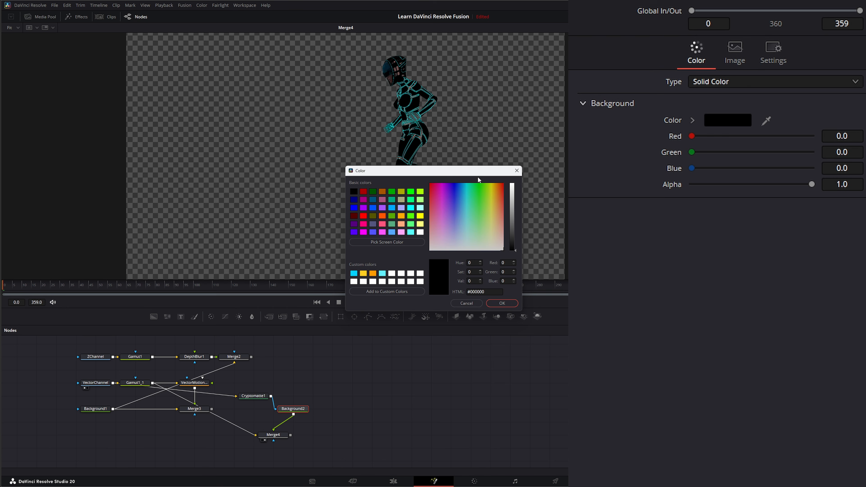
pyautogui.click(363, 208)
pyautogui.click(509, 304)
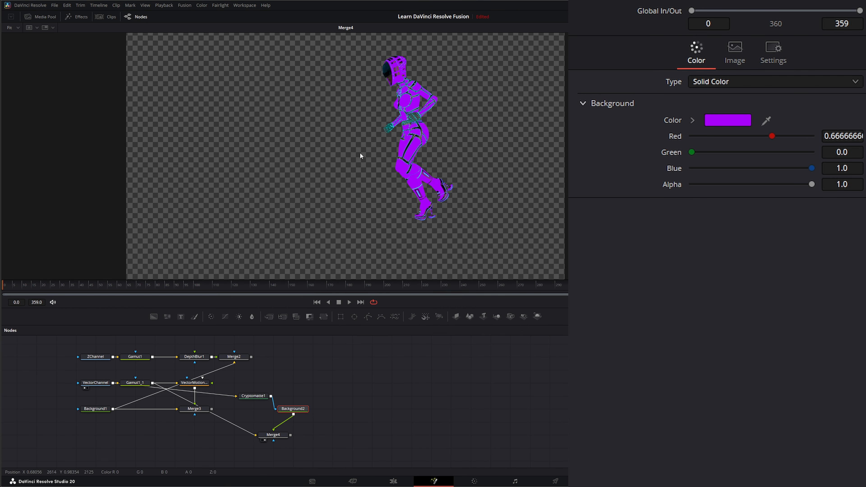
# Set Merge4's Apply Mode to Multiply and lower its overall Blend in the common settings to roughly half
pyautogui.click(275, 438)
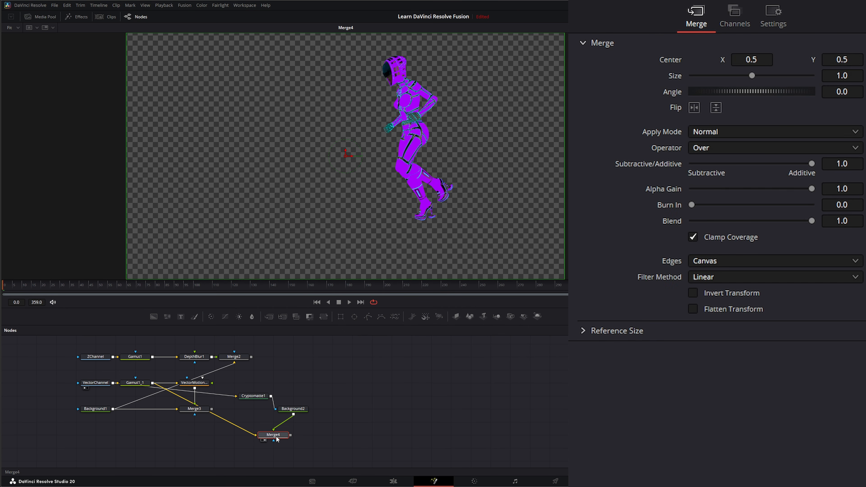
pyautogui.click(706, 131)
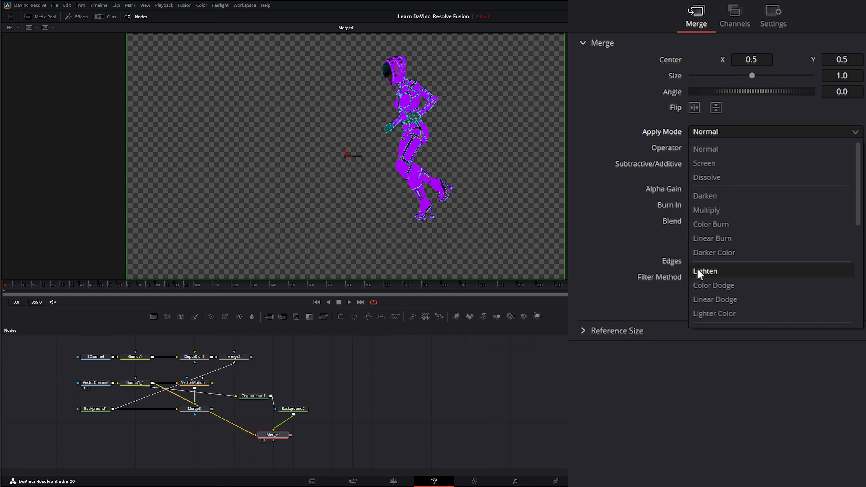
pyautogui.click(741, 210)
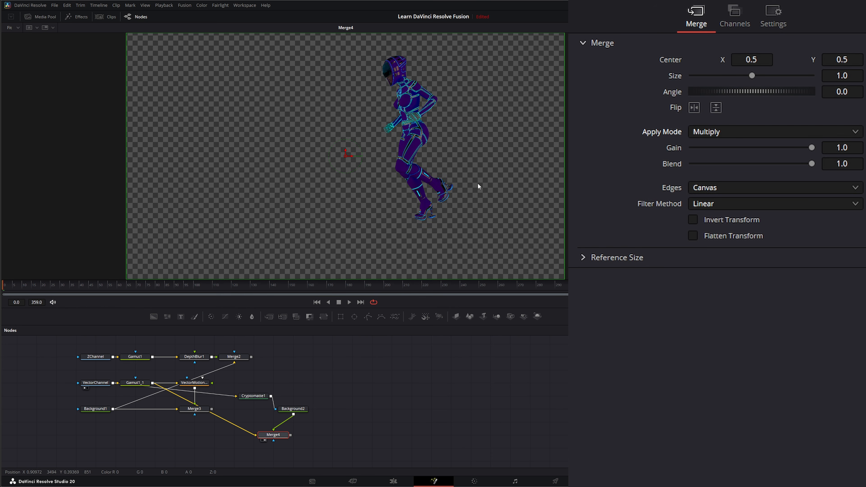
pyautogui.click(773, 15)
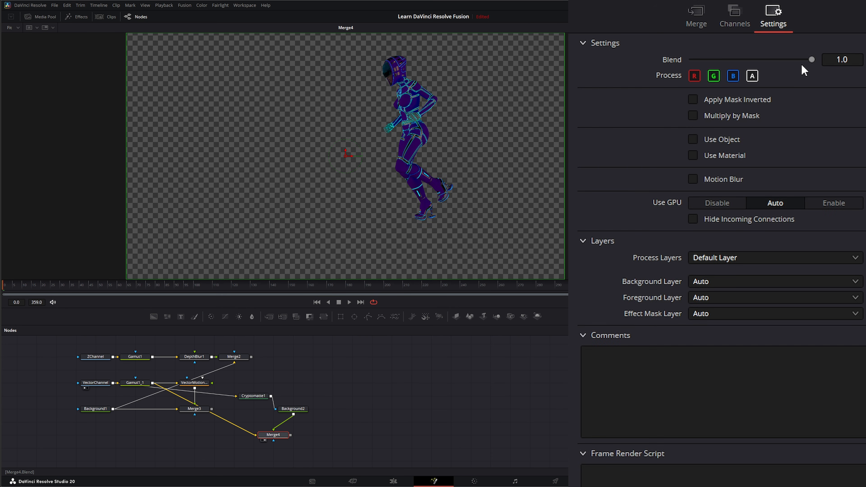
pyautogui.moveTo(811, 60); pyautogui.dragTo(745, 59)
# Try red and pink (#ff557f) as the Background2 node's colour and restore the purple swatch
pyautogui.click(287, 408)
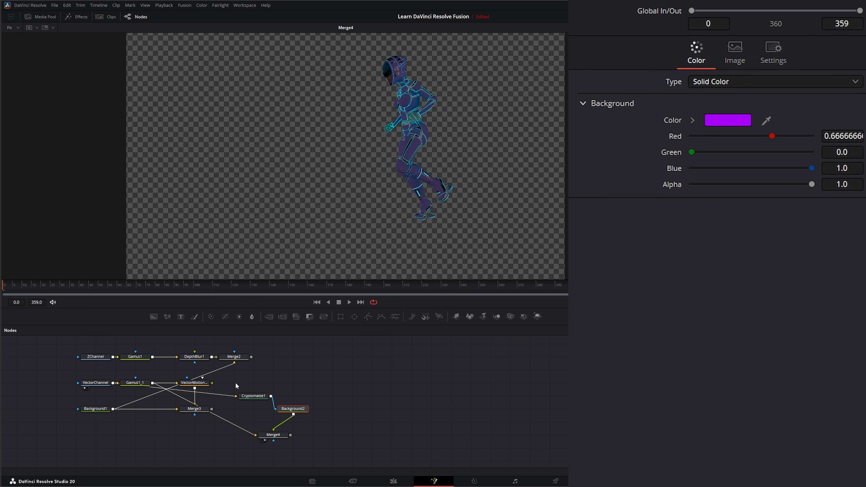
pyautogui.click(253, 398)
pyautogui.click(291, 409)
pyautogui.click(732, 122)
pyautogui.click(363, 215)
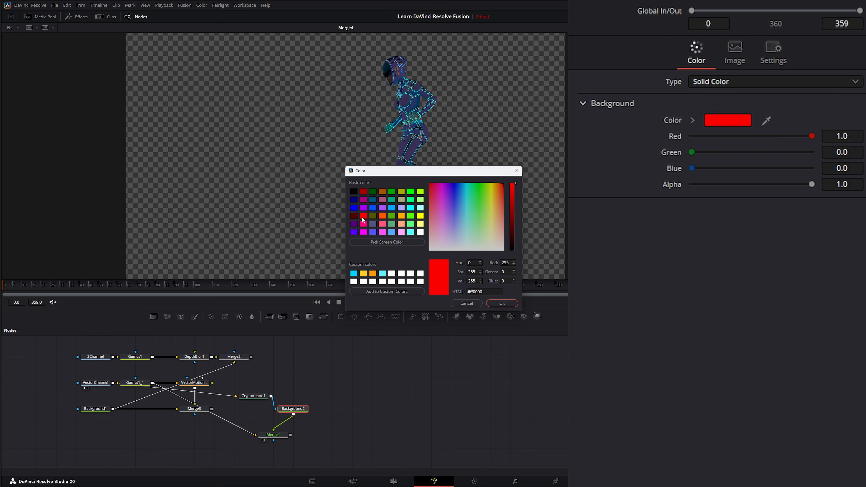
pyautogui.click(382, 224)
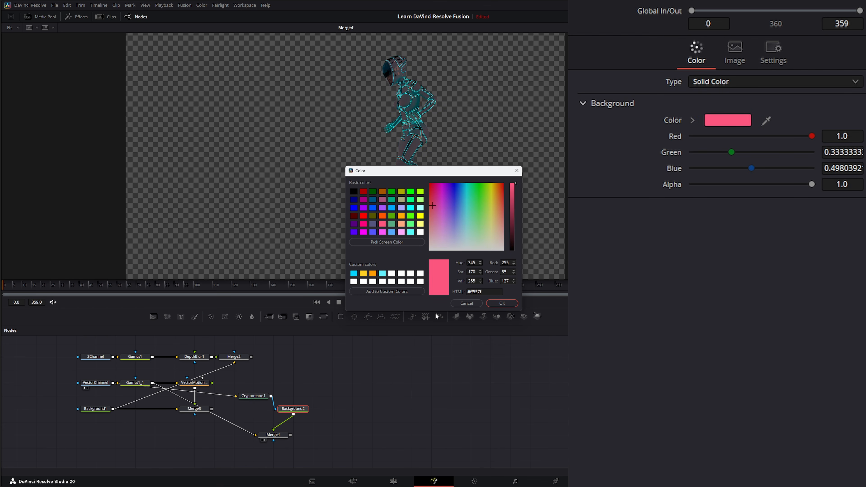
pyautogui.click(363, 208)
pyautogui.click(507, 303)
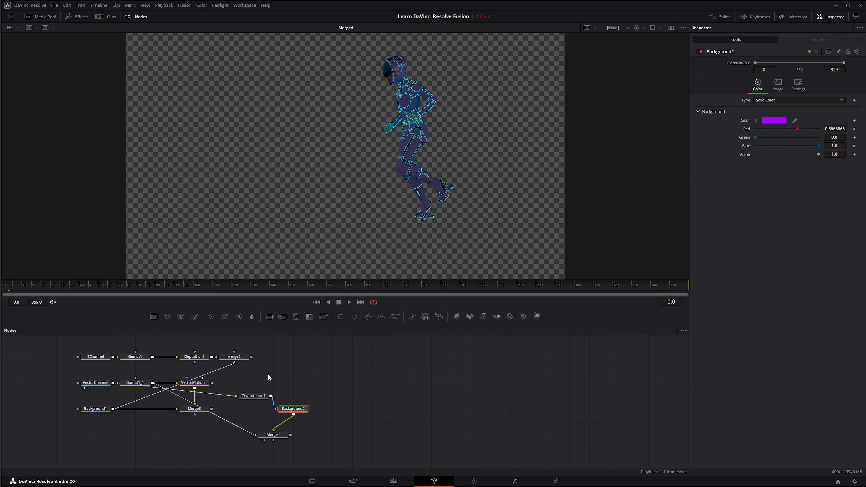
# Examine the OpenEXR channel assignments of the VectorChannel loader
pyautogui.click(97, 383)
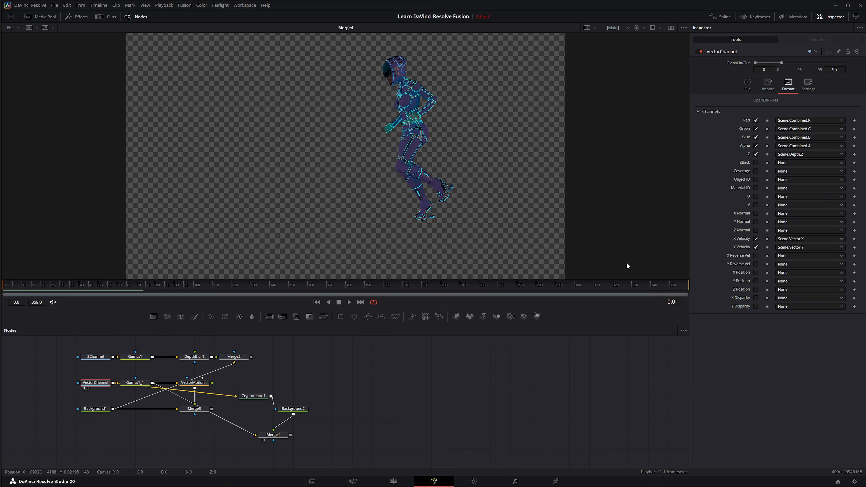